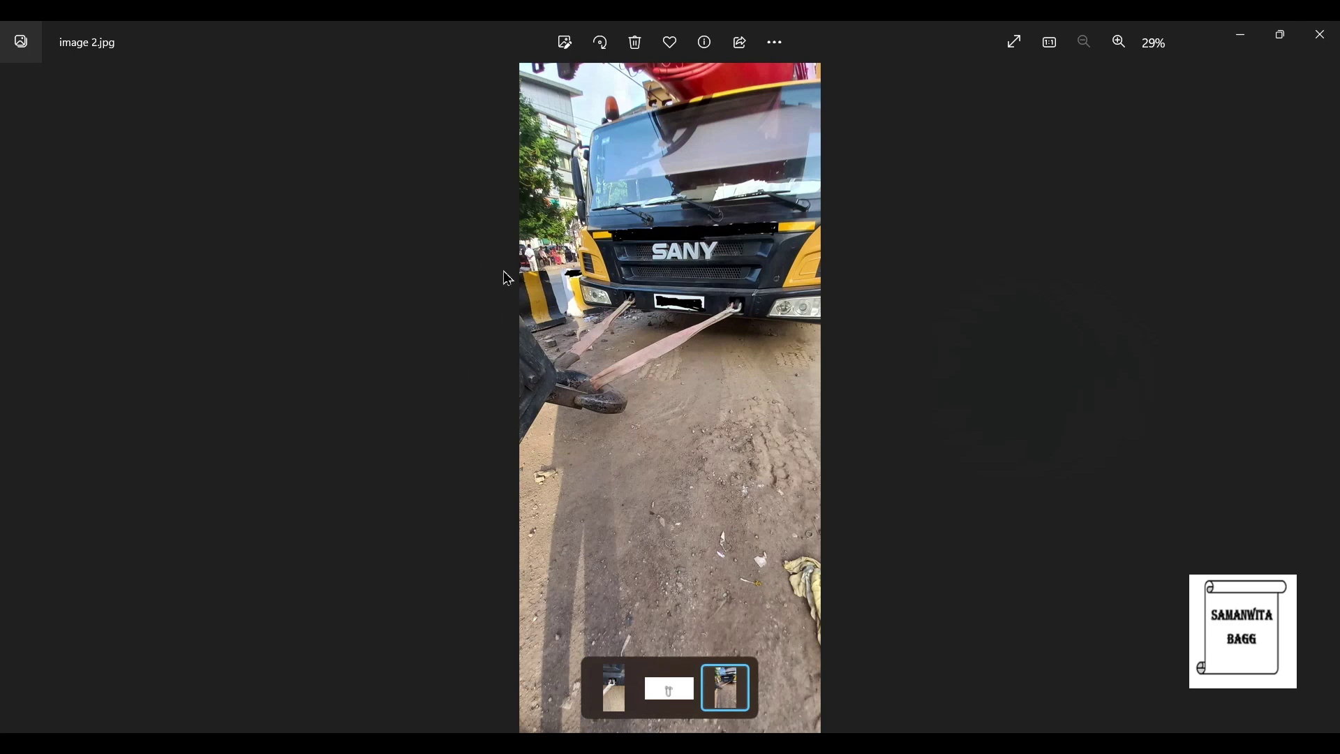
# Step: View the D shackle real example photo and the neighbouring image in the set
pyautogui.click(614, 688)
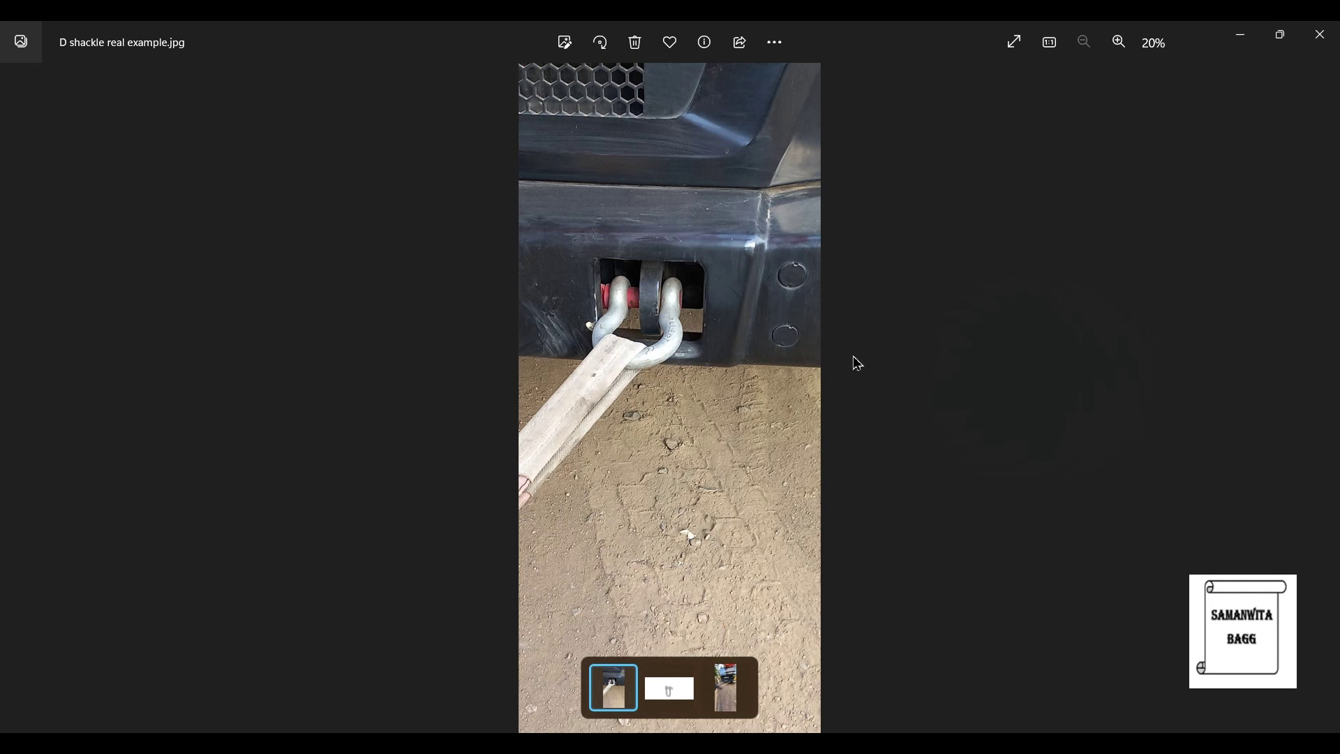
pyautogui.click(666, 683)
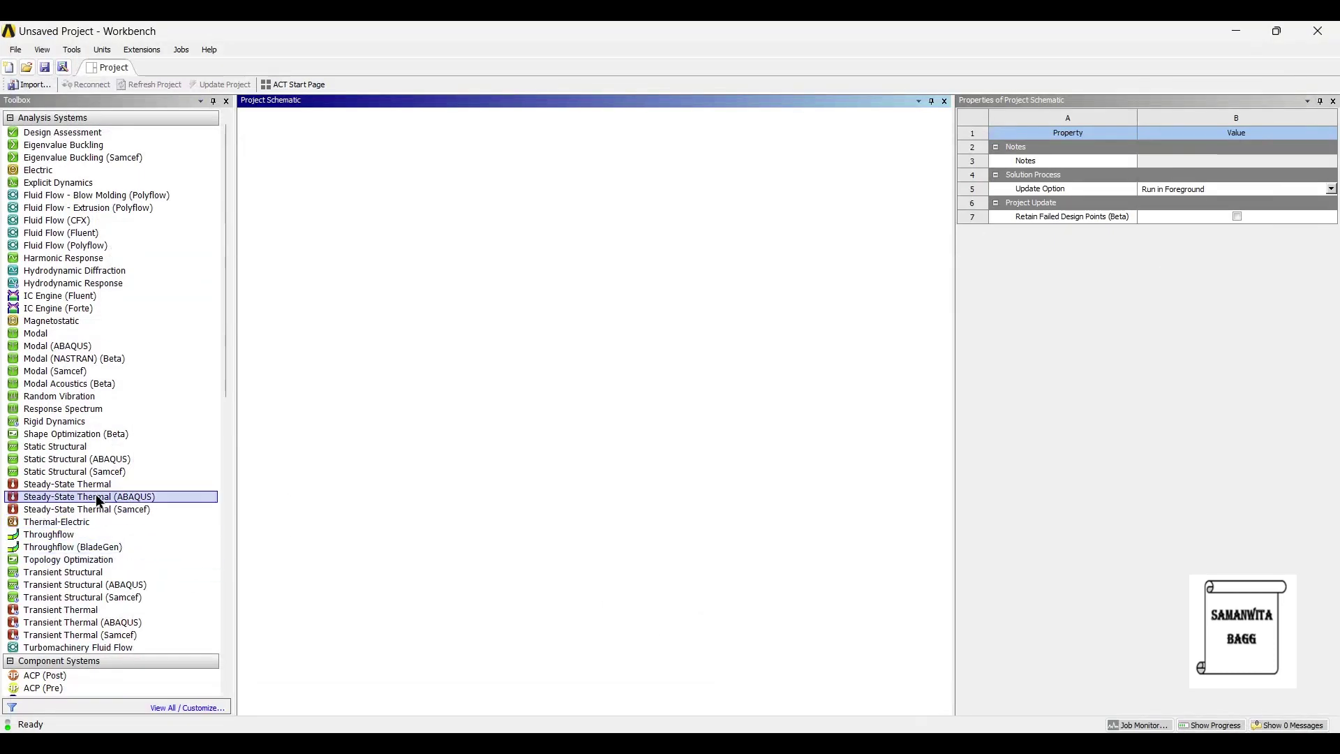
# Step: In Workbench, add a Static Structural system and create a new material named Alloy Steel in its Engineering Data
pyautogui.doubleClick(87, 450)
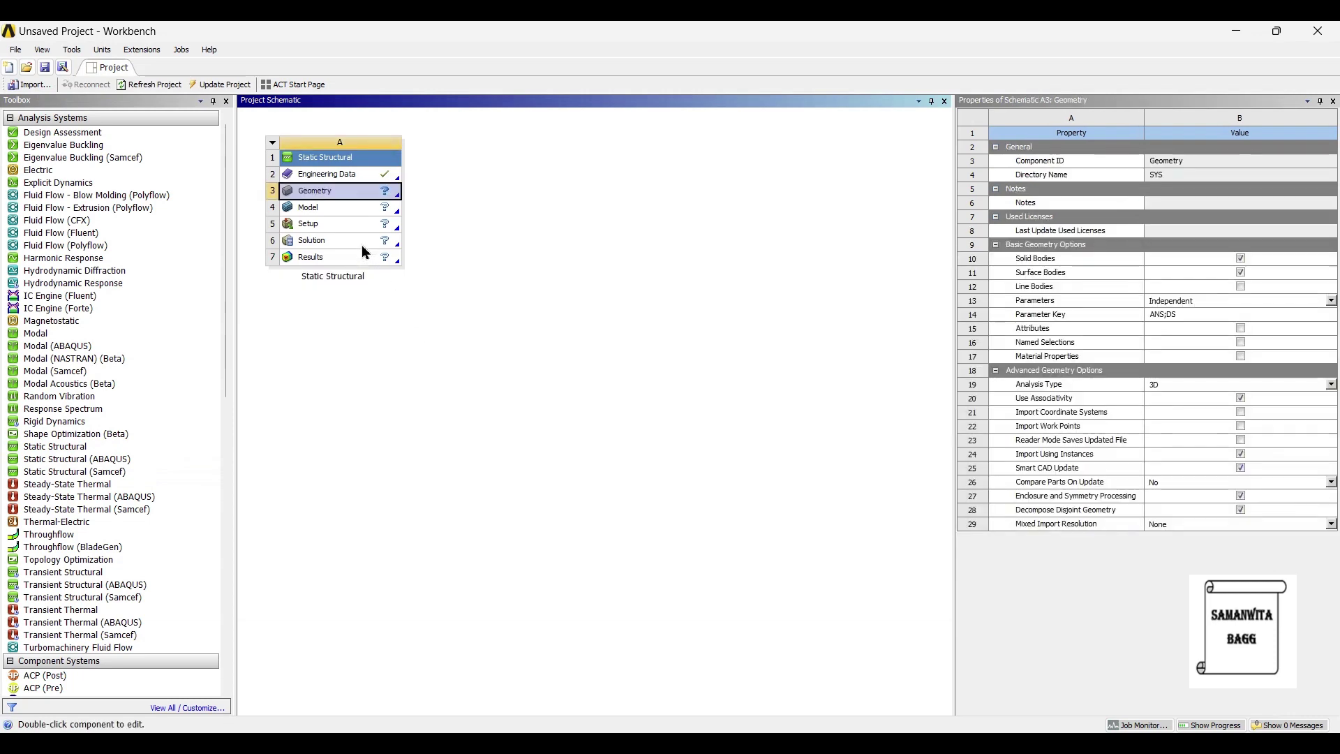
pyautogui.doubleClick(329, 174)
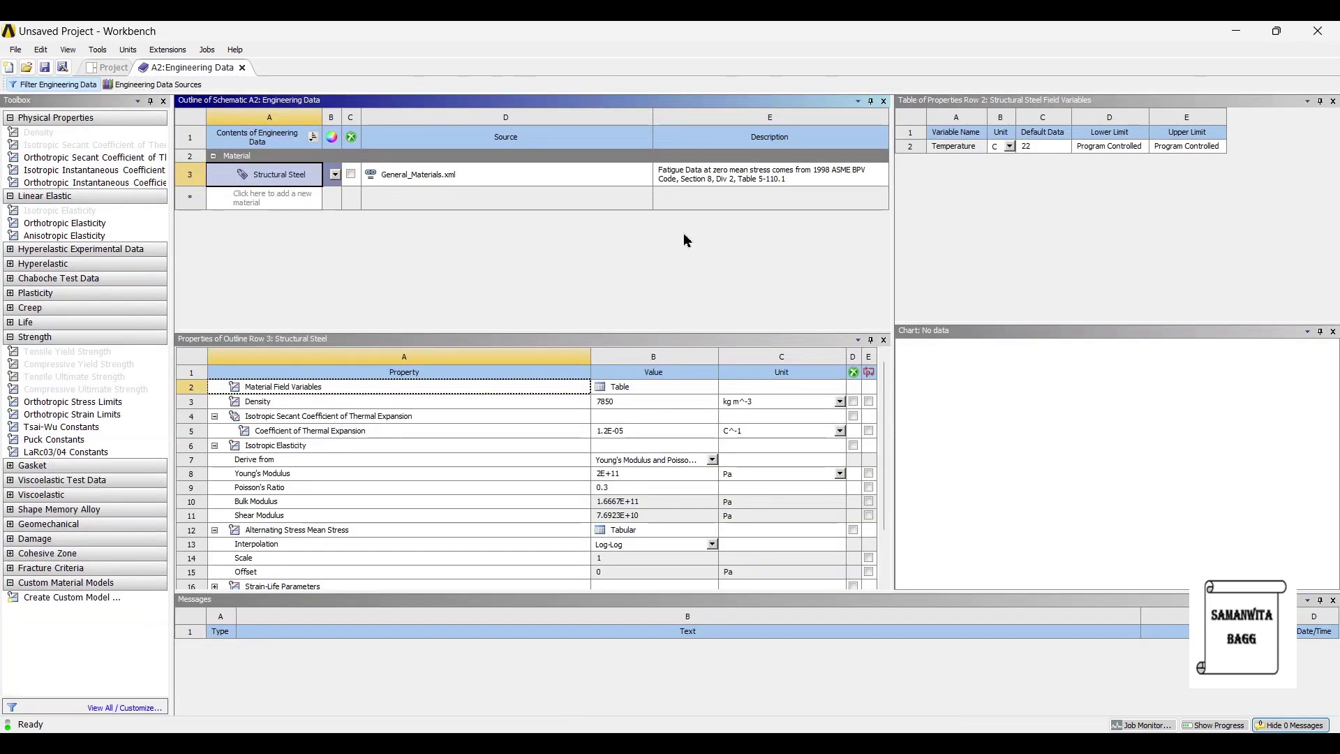
pyautogui.click(257, 204)
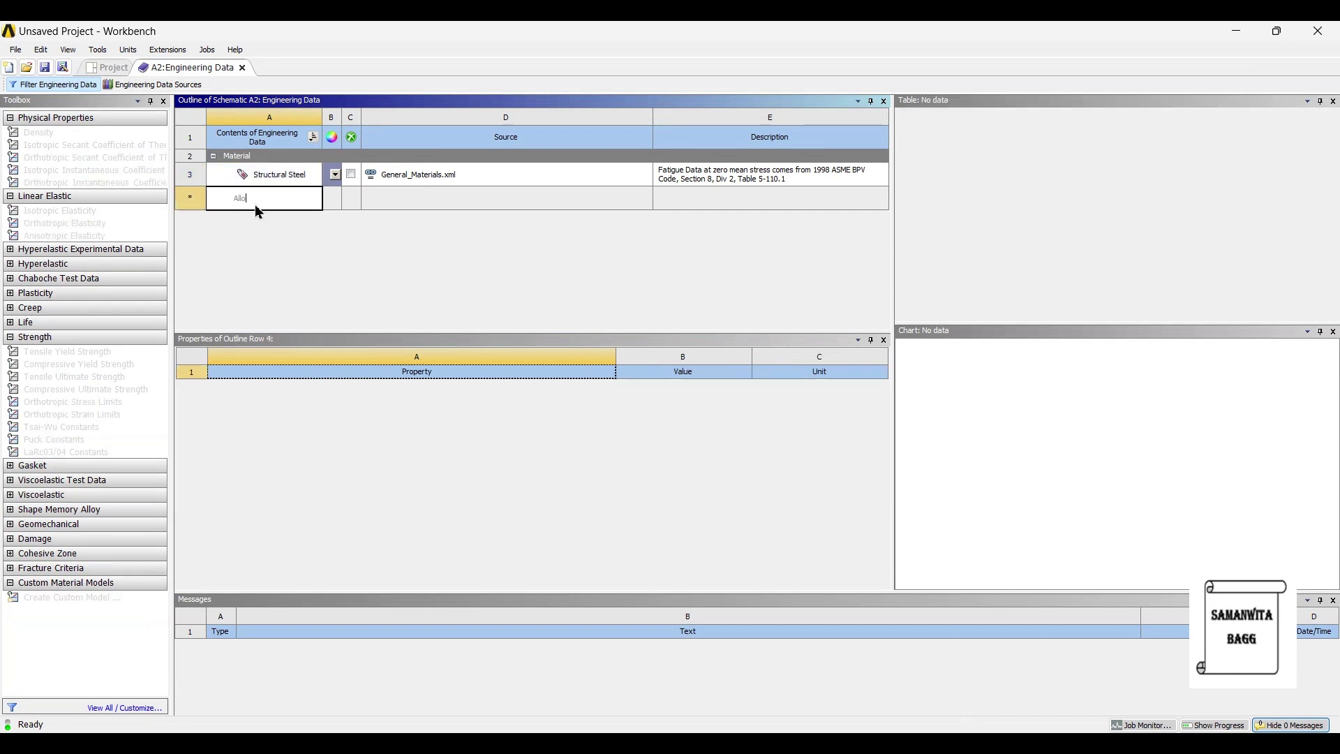
pyautogui.press('Return')
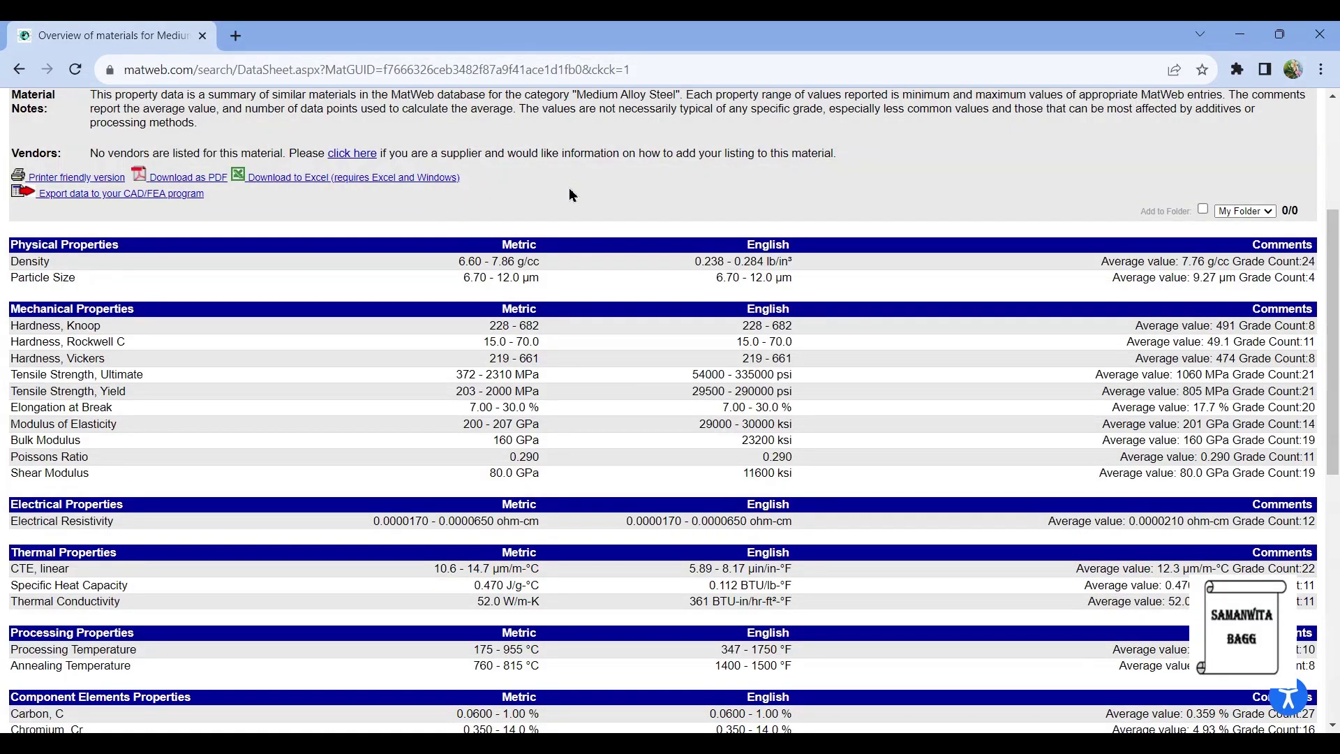
# Step: Consult the MatWeb Medium Alloy Steel data sheet in the browser, and give Alloy Steel a density of 7.86 g cm^-3 in Workbench
pyautogui.scroll(4, 508, 238)
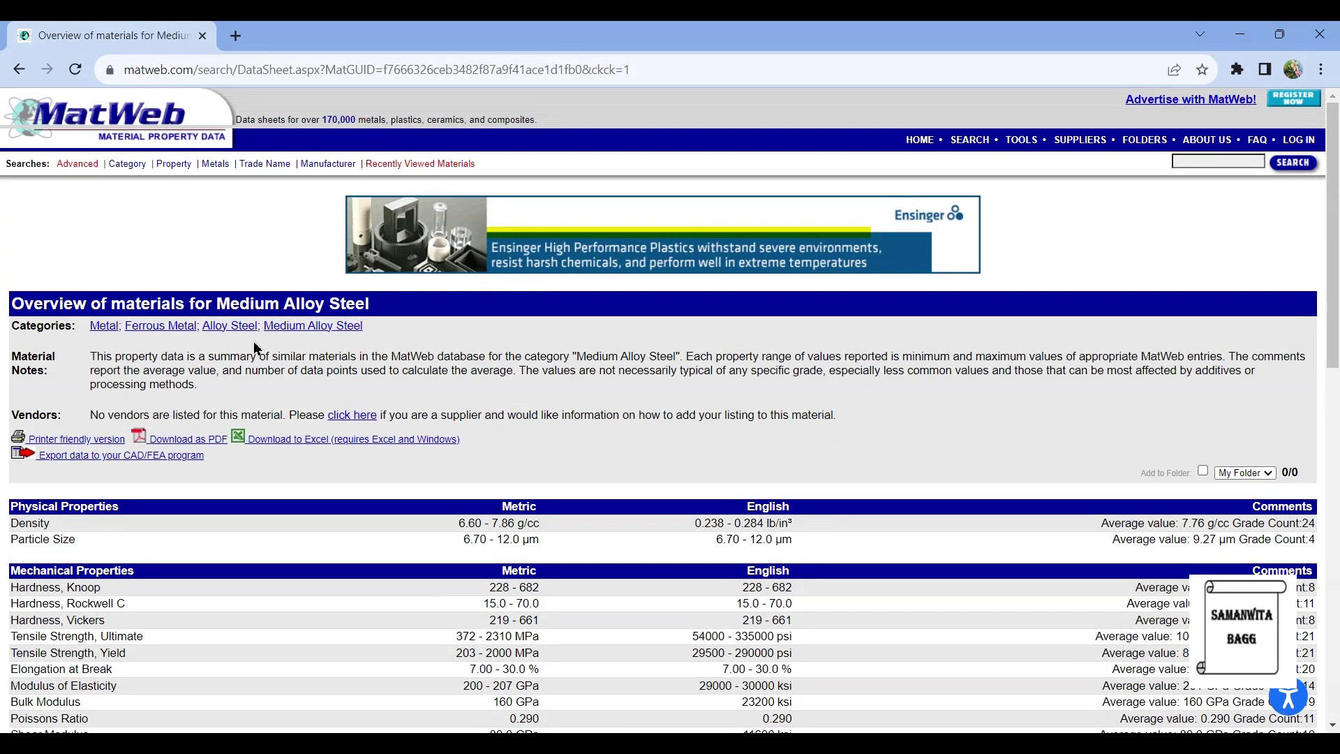
pyautogui.scroll(-6, 514, 318)
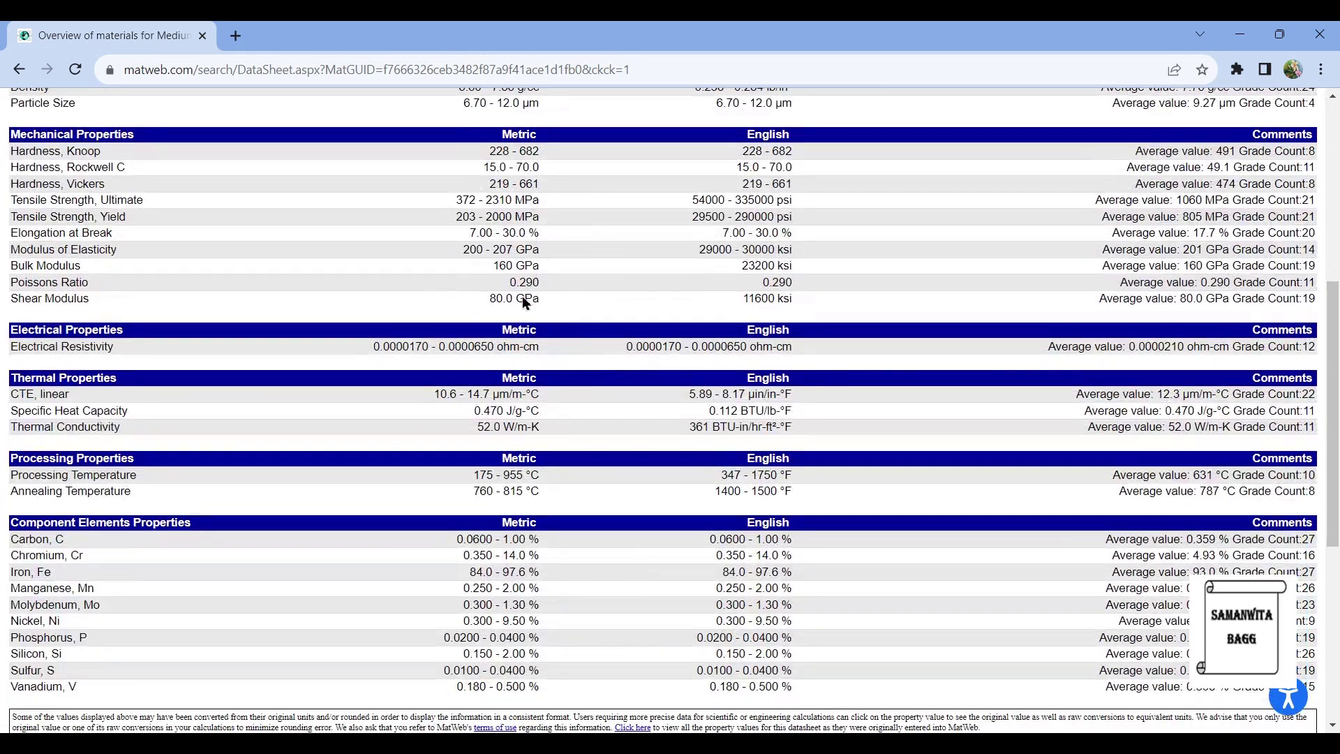
pyautogui.scroll(1, 409, 248)
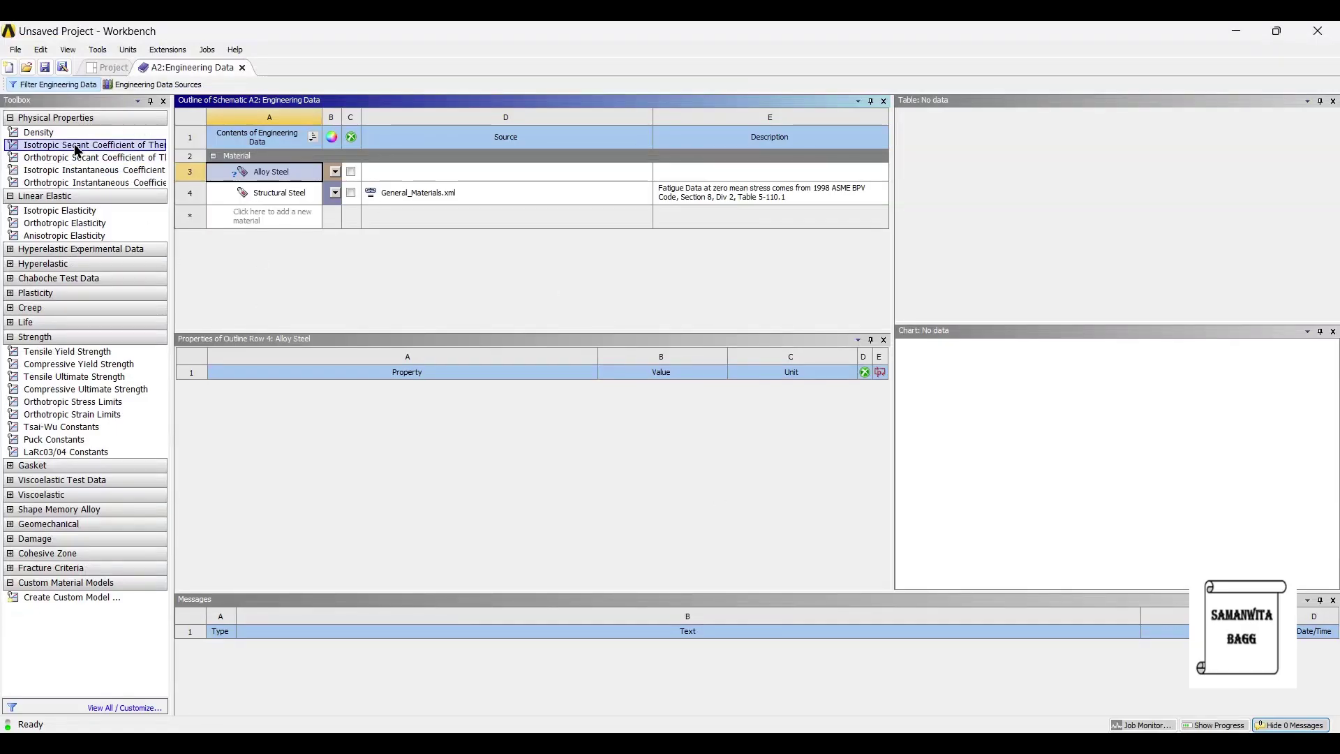
pyautogui.click(68, 133)
pyautogui.doubleClick(72, 137)
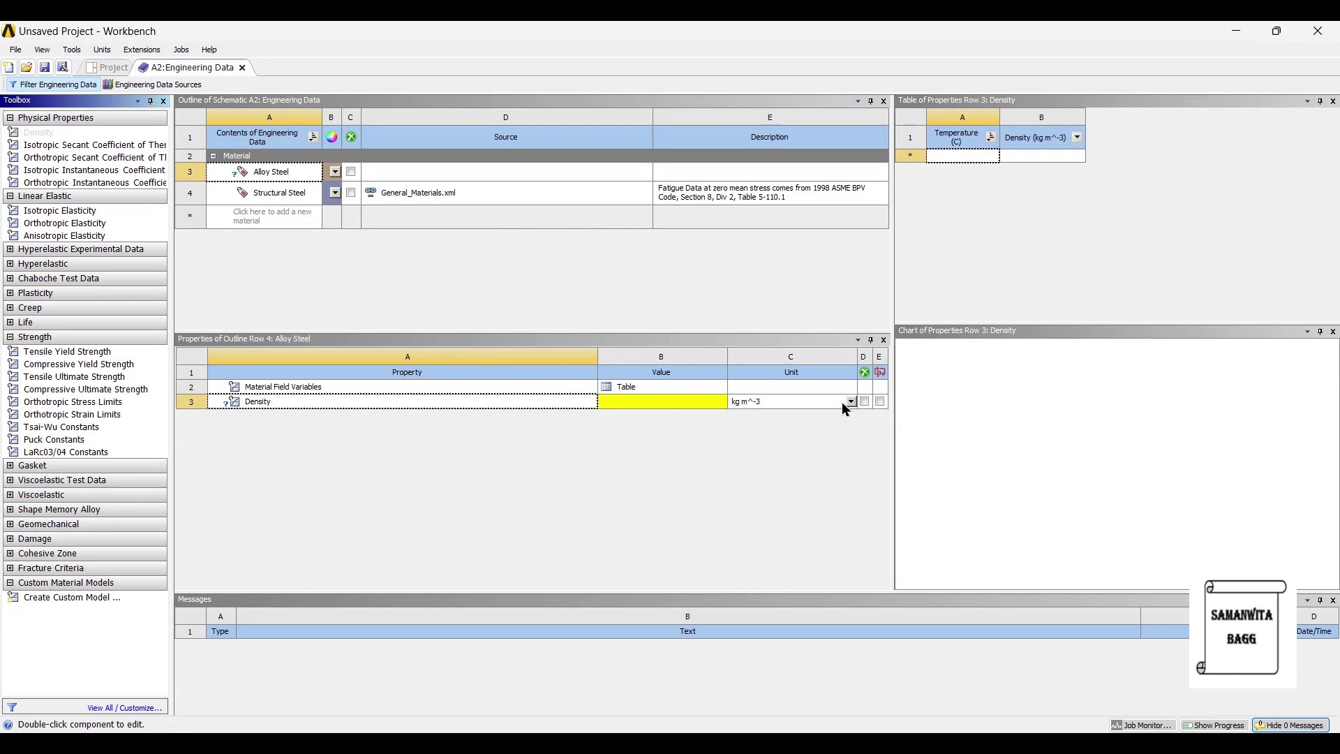
pyautogui.click(851, 402)
pyautogui.click(798, 427)
pyautogui.click(647, 403)
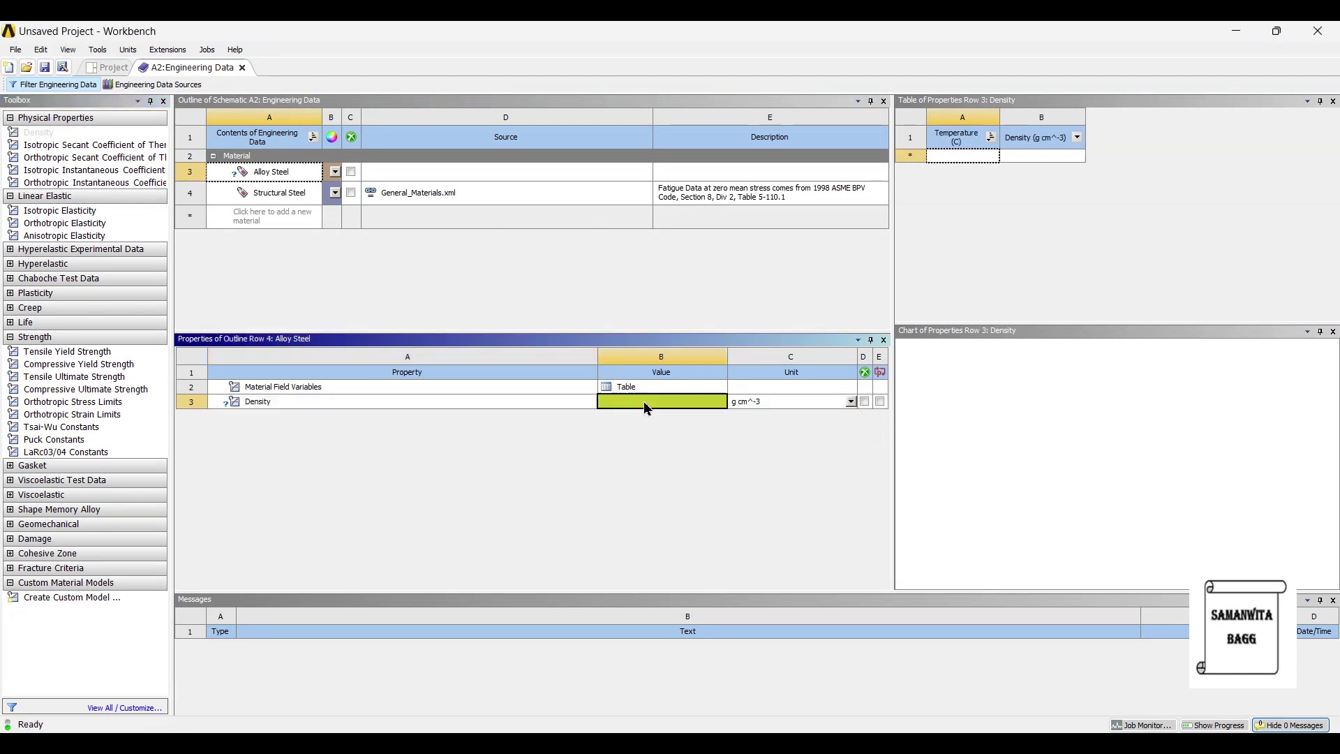
pyautogui.write('7.86')
pyautogui.press('Return')
# Step: Add Isotropic Elasticity to Alloy Steel and set Young's Modulus to 207e9 Pa, checking the value on the MatWeb data sheet
pyautogui.doubleClick(109, 218)
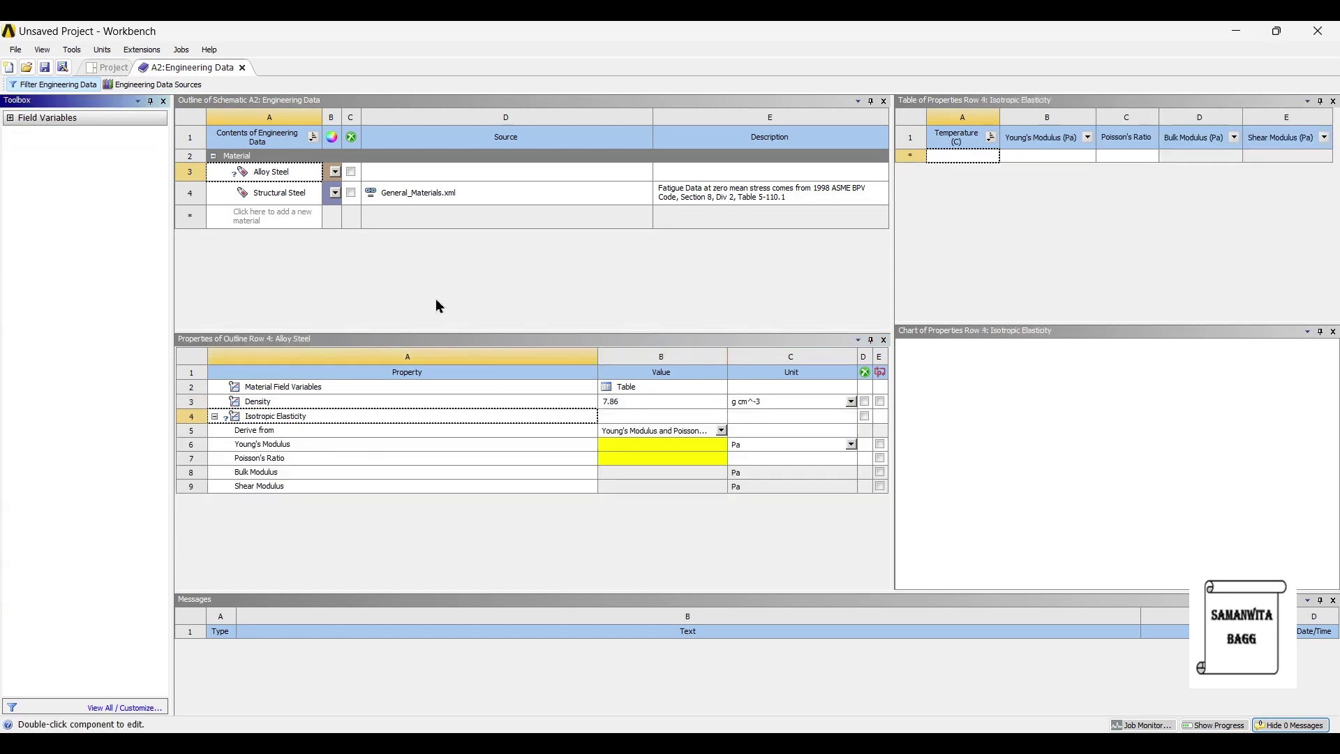
pyautogui.click(666, 447)
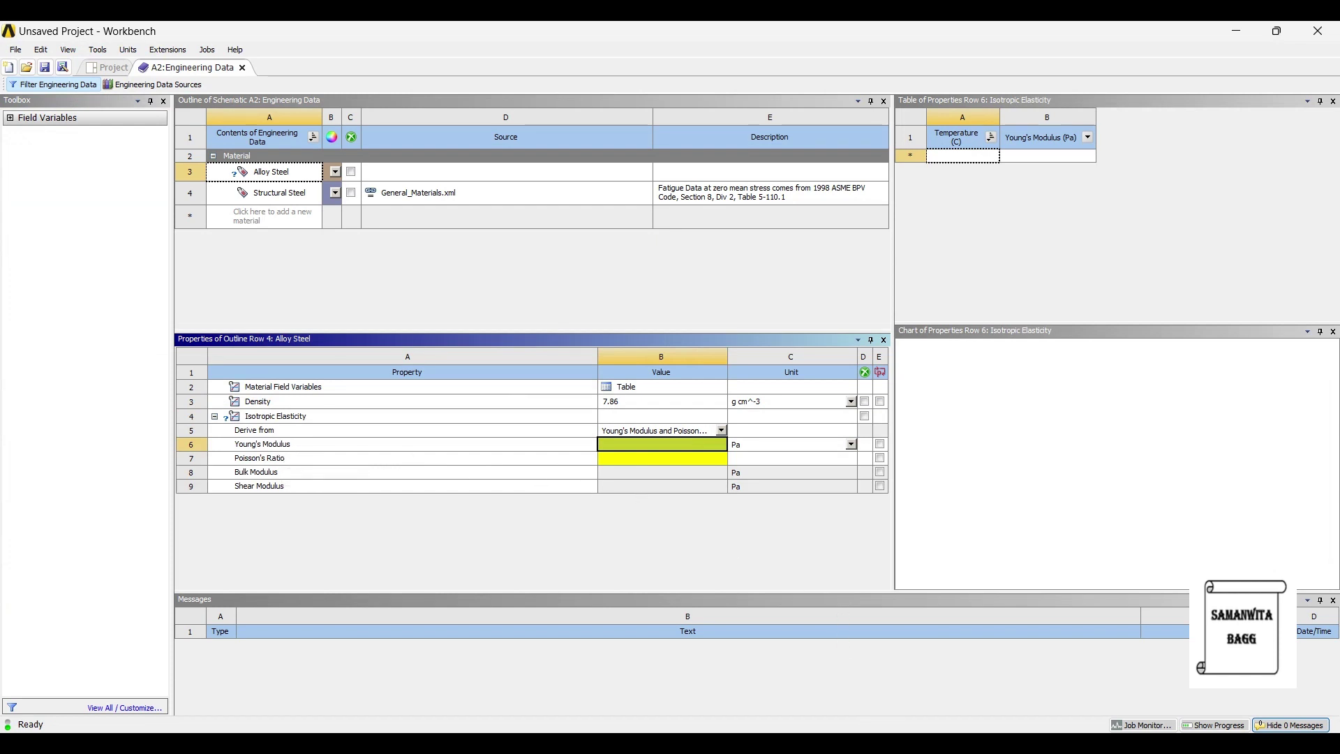
pyautogui.click(887, 725)
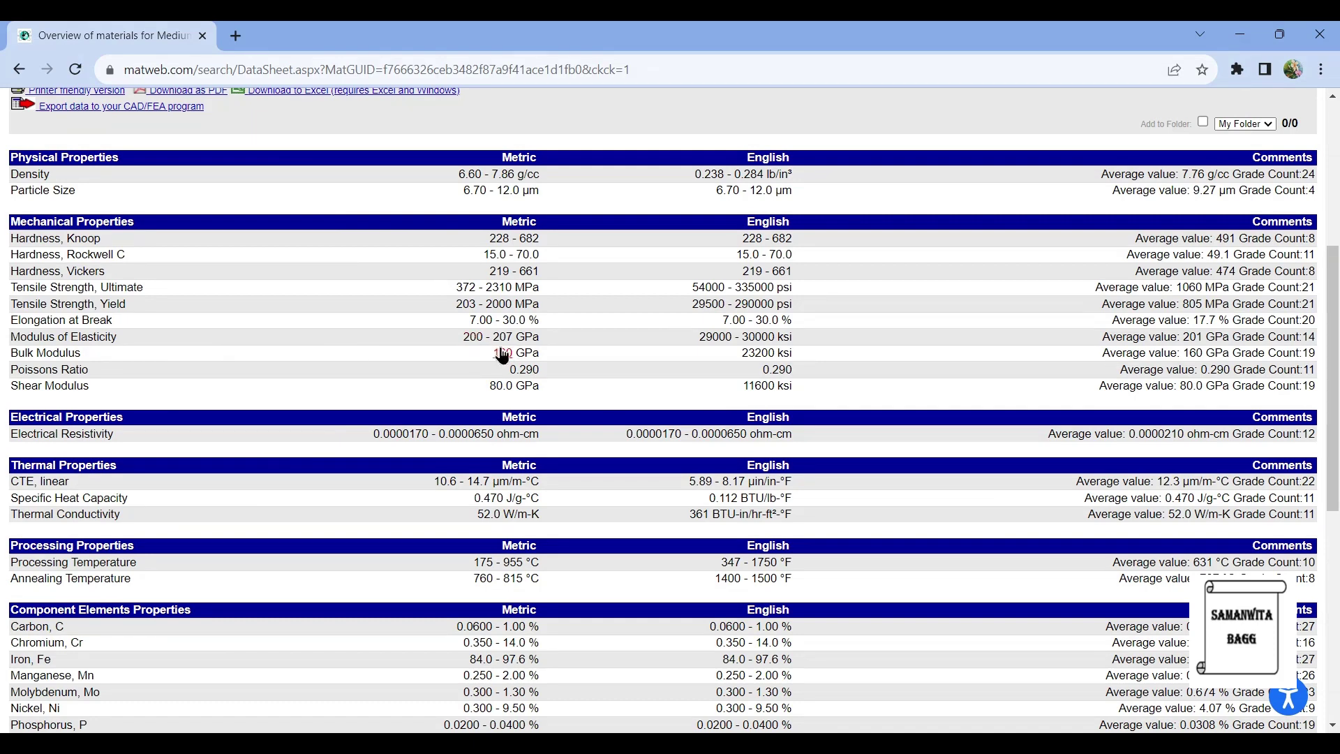
pyautogui.hotkey('alt', 'Tab')
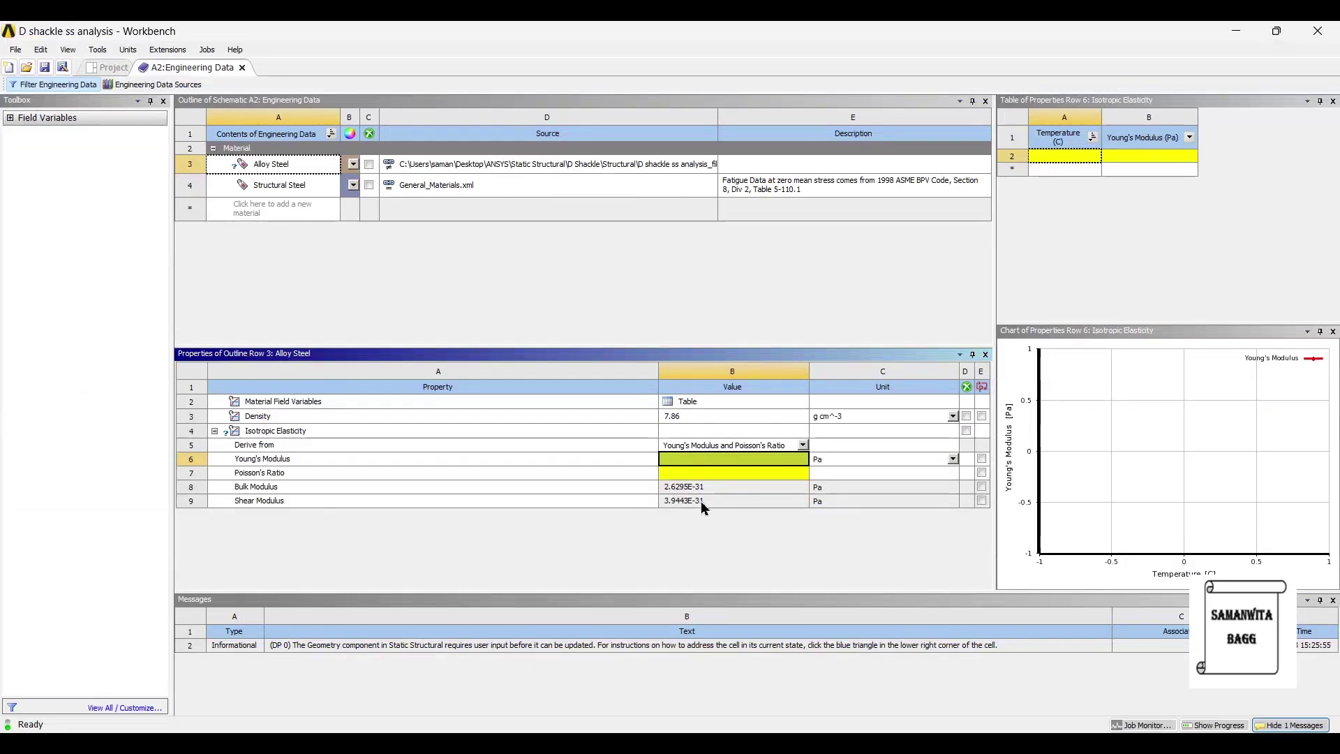
pyautogui.click(694, 459)
pyautogui.write('207e9')
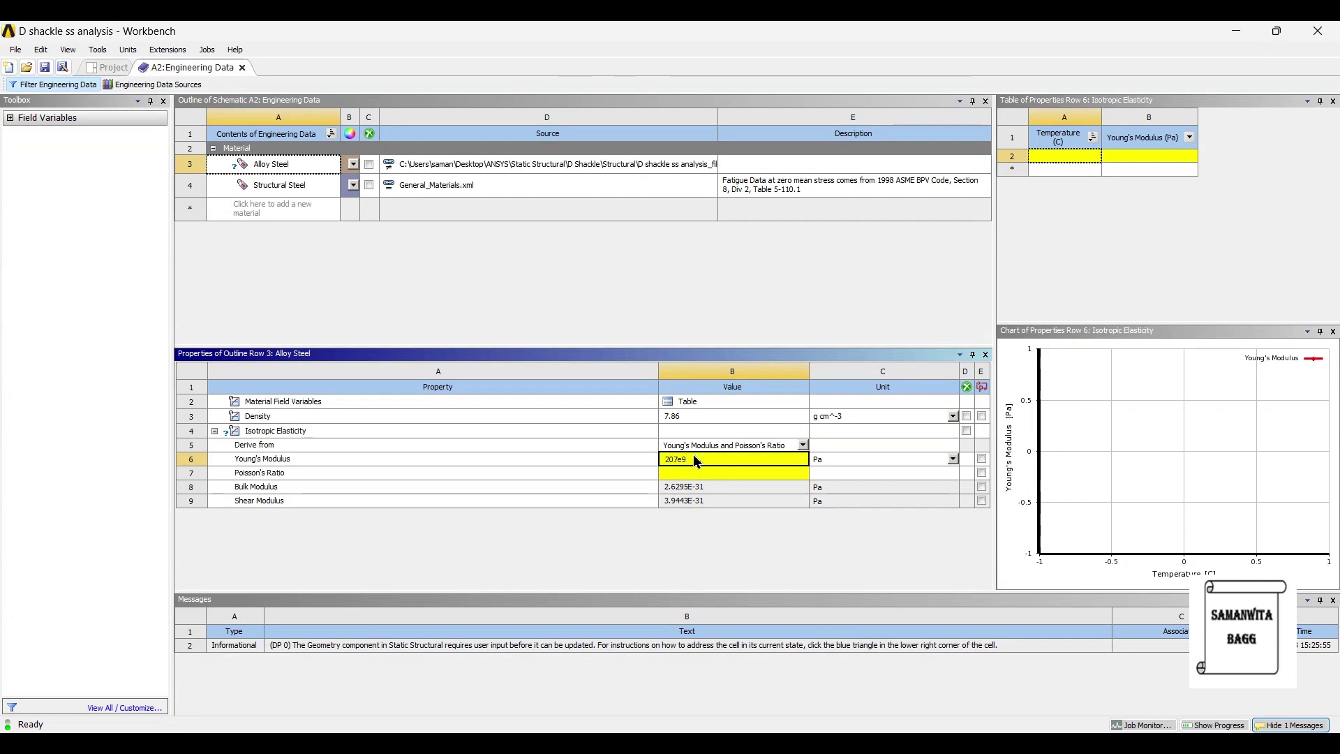
pyautogui.press('Return')
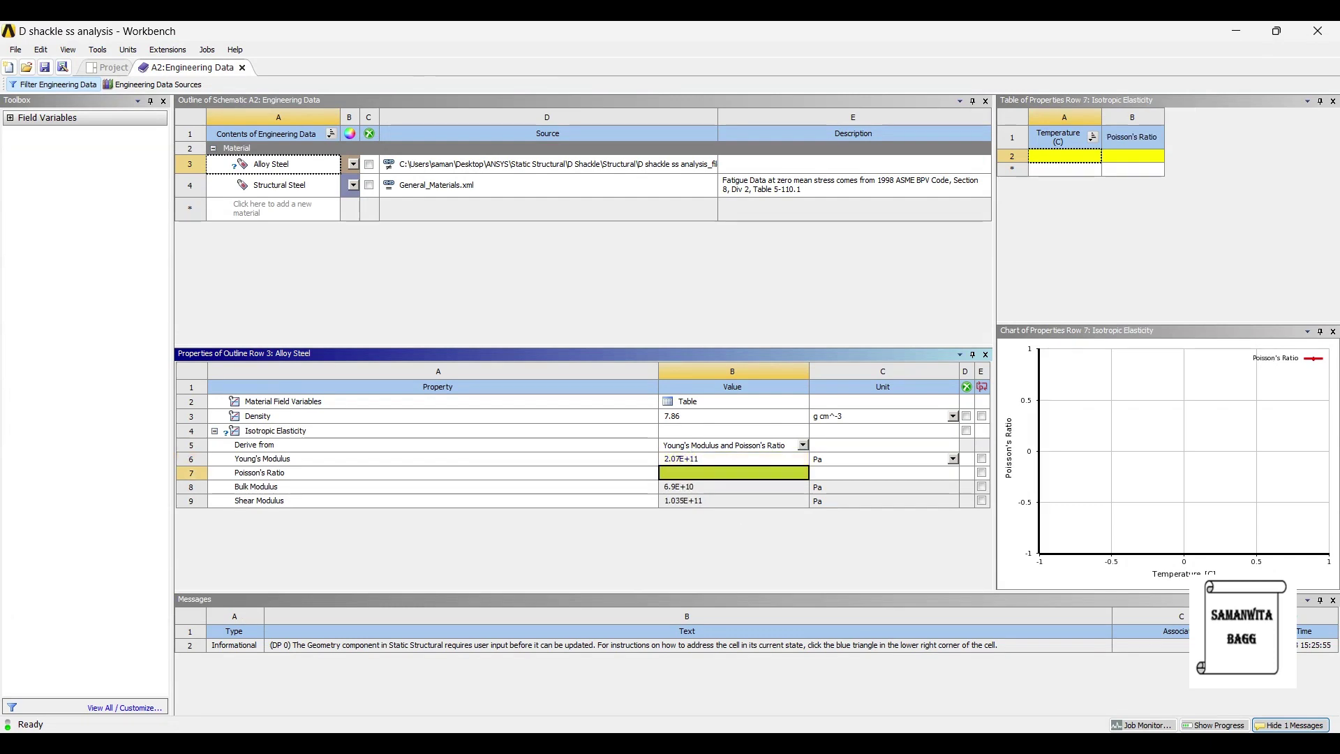
# Step: Check the Poisson's ratio on the MatWeb data sheet and set it to 0.29 for Alloy Steel
pyautogui.hotkey('alt', 'Tab')
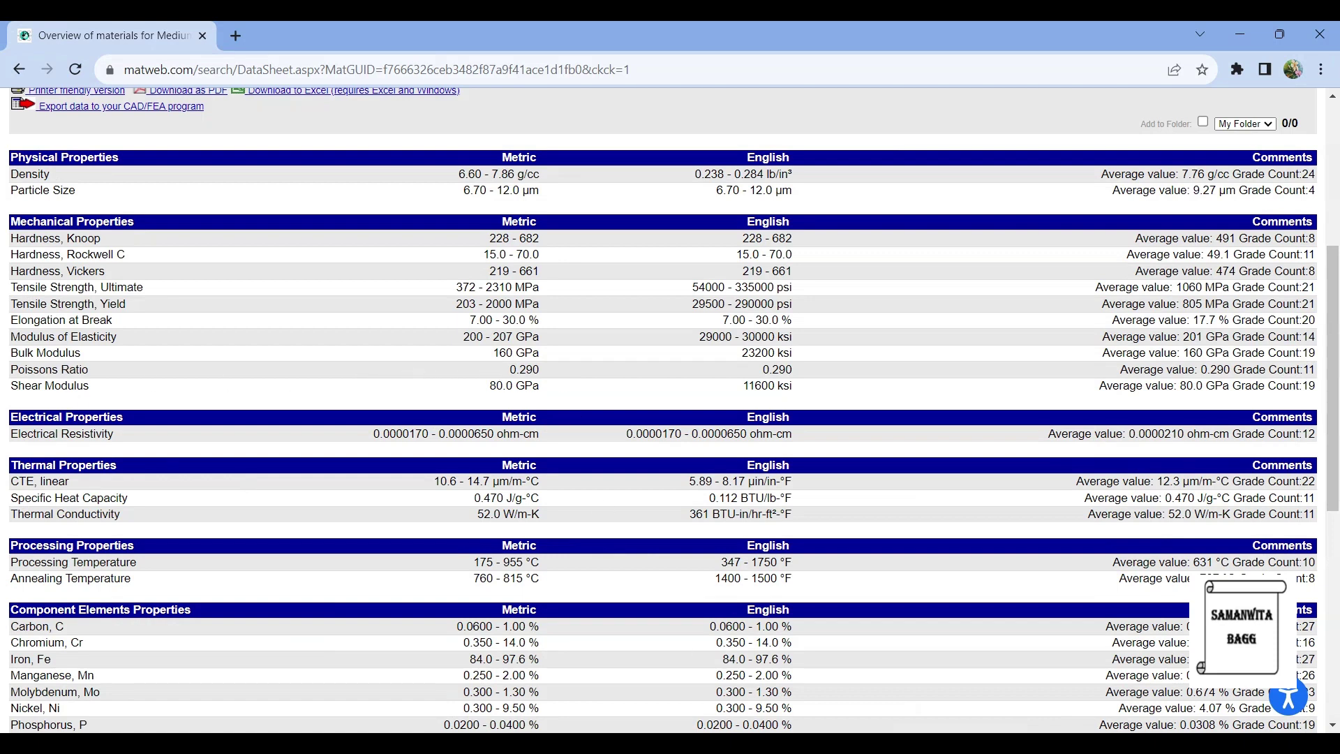
pyautogui.hotkey('alt', 'Tab')
pyautogui.write('0.29')
pyautogui.press('Return')
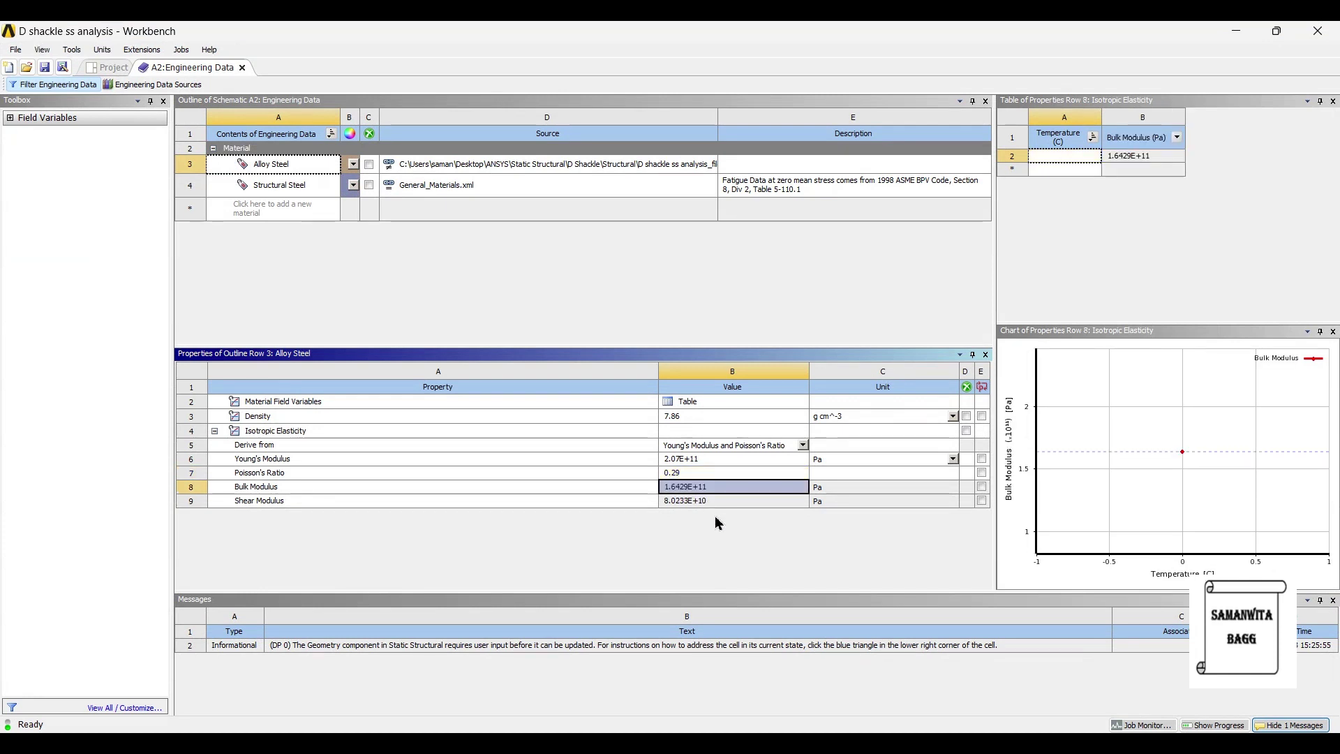
# Step: Add Tensile Yield Strength to Alloy Steel and set it to 2000e6 Pa, the upper value on the MatWeb data sheet
pyautogui.click(286, 169)
pyautogui.click(287, 171)
pyautogui.moveTo(92, 375); pyautogui.dragTo(561, 514)
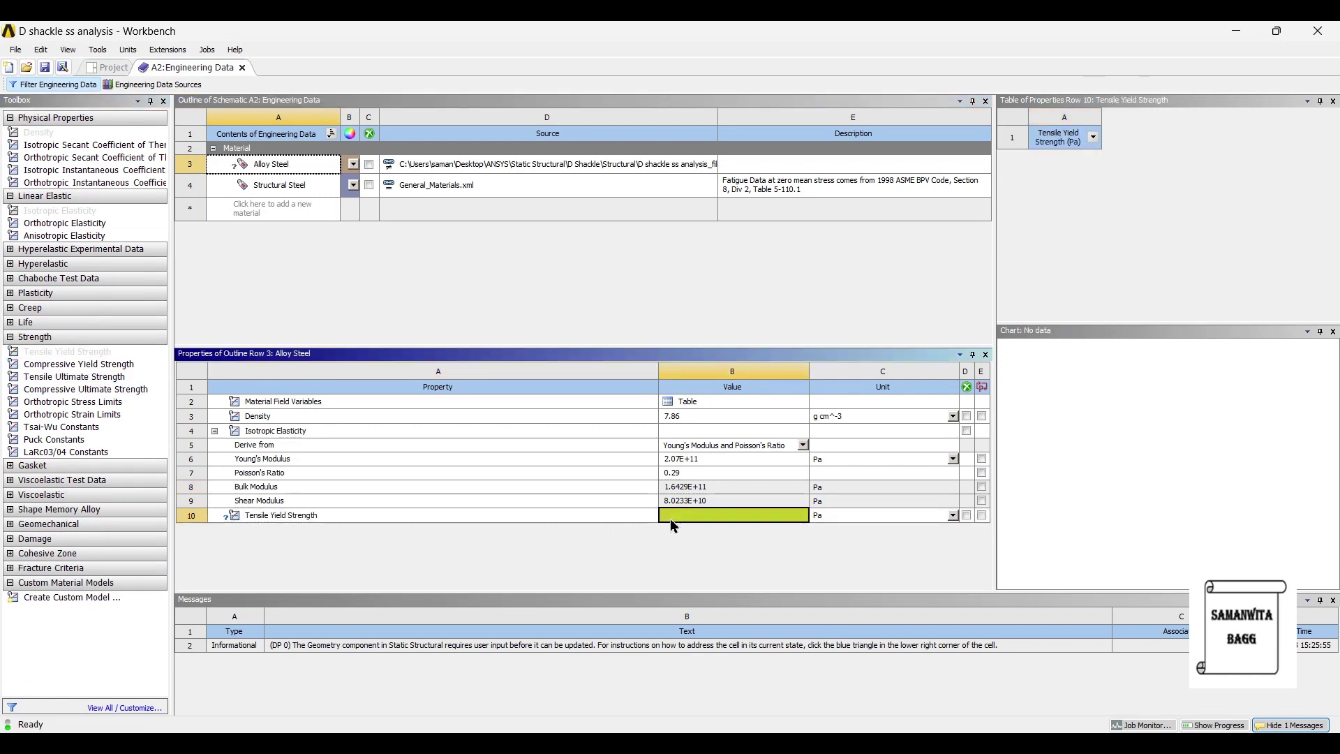
pyautogui.click(849, 743)
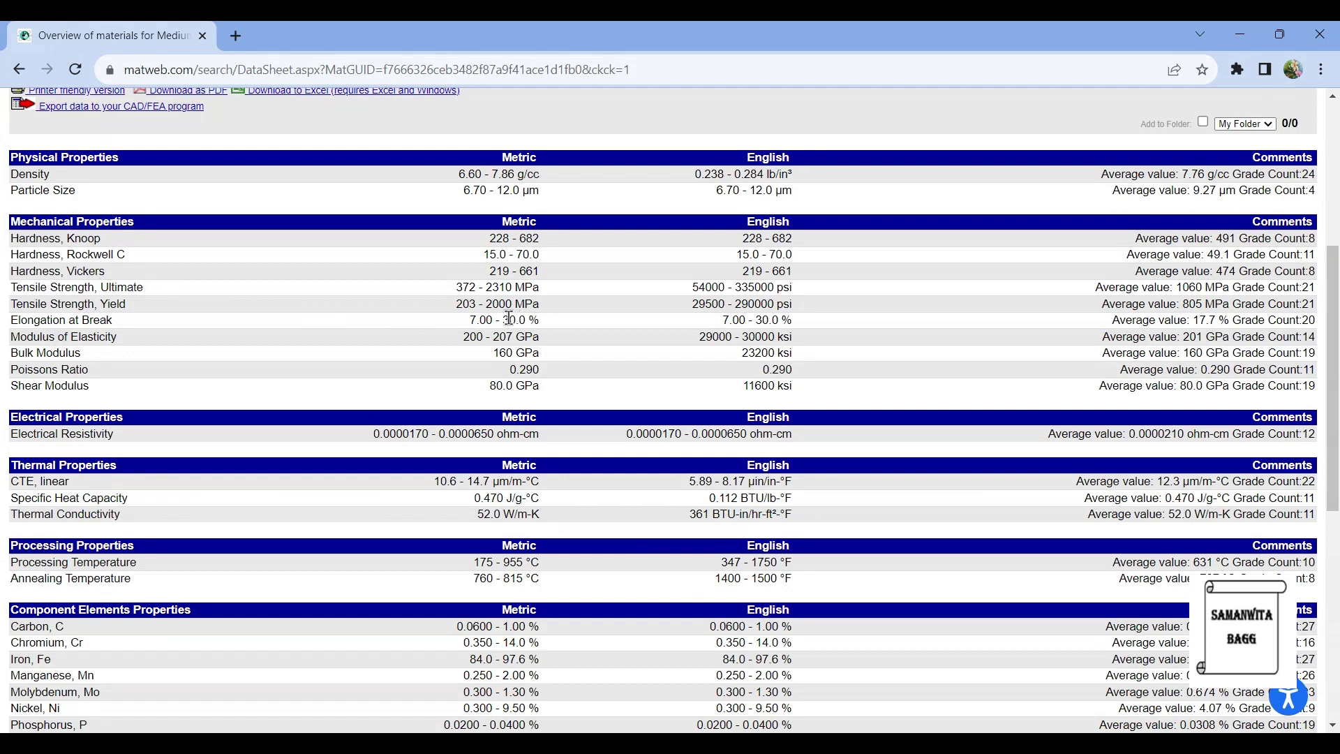
pyautogui.hotkey('alt', 'Tab')
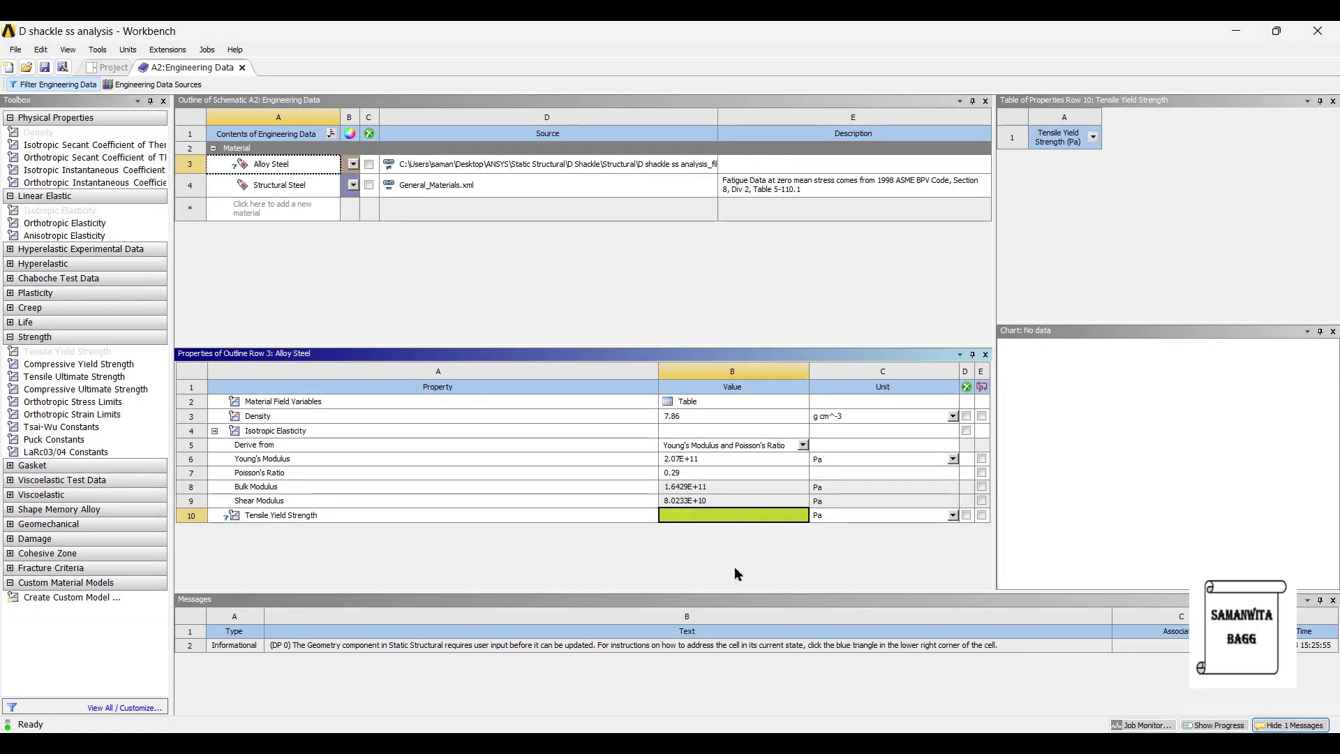
pyautogui.write('200')
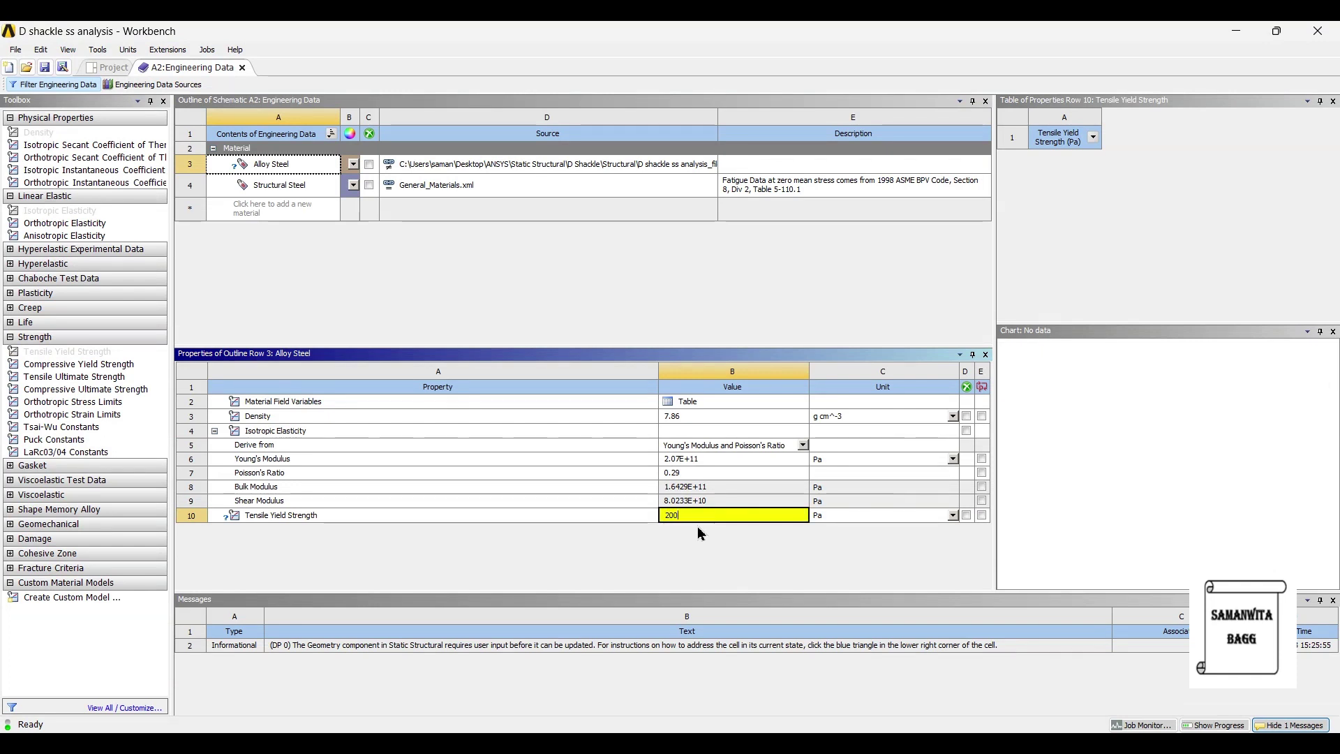
pyautogui.write('0e6')
pyautogui.press('Return')
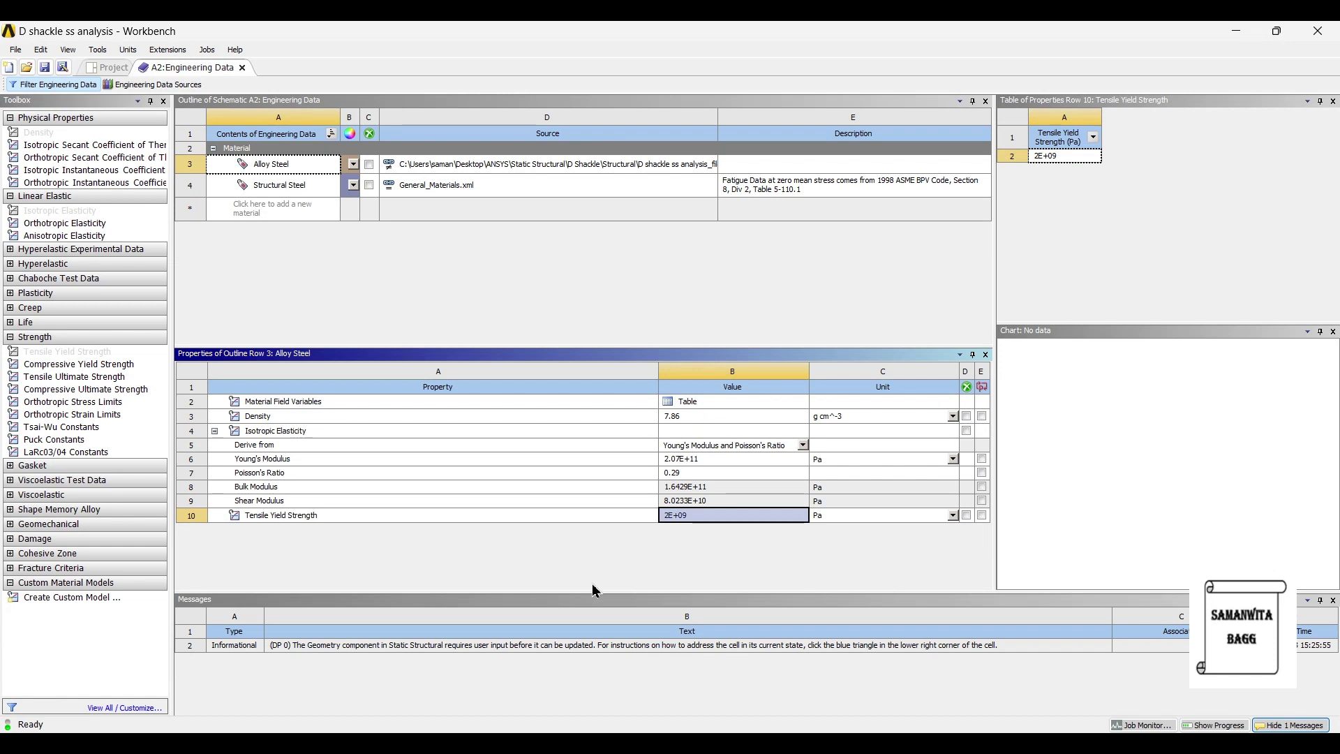
# Step: Add Tensile Ultimate Strength to Alloy Steel and set it to 2310e6 Pa, the upper value on the MatWeb data sheet
pyautogui.doubleClick(123, 383)
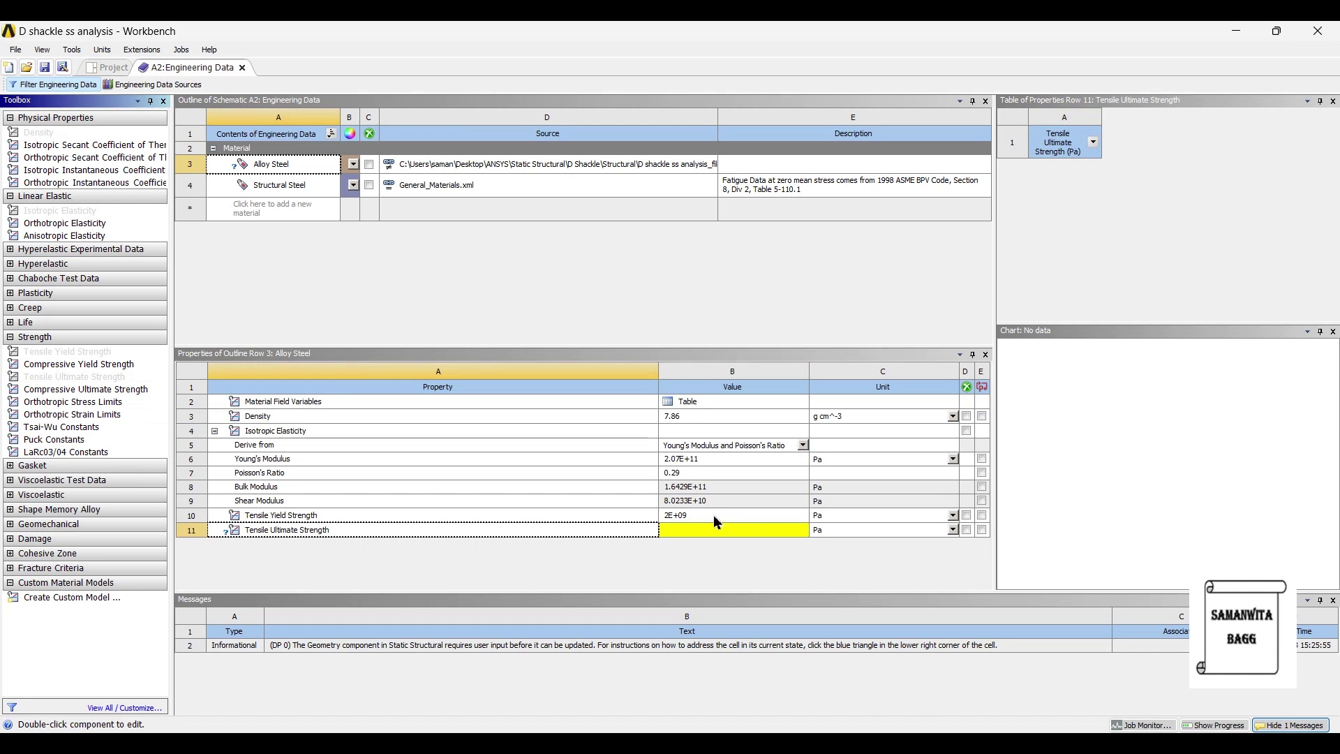
pyautogui.click(694, 531)
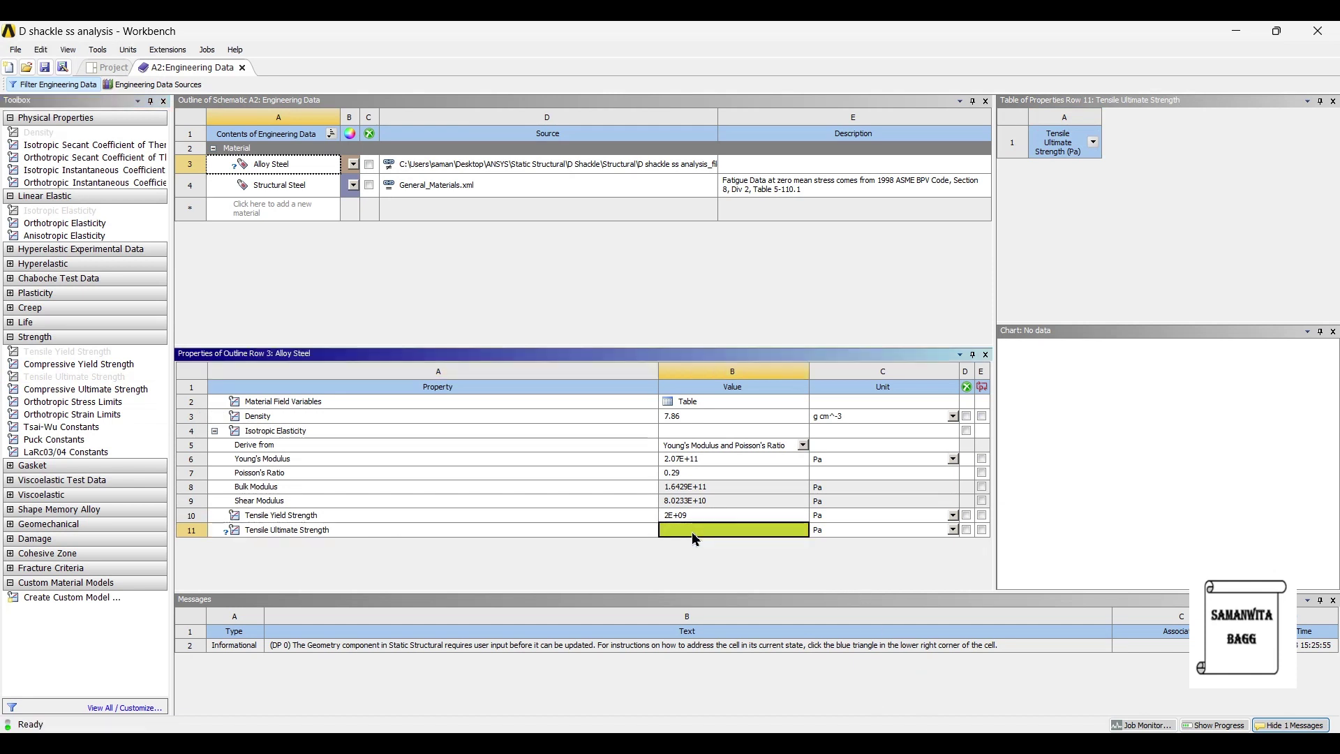
pyautogui.click(900, 746)
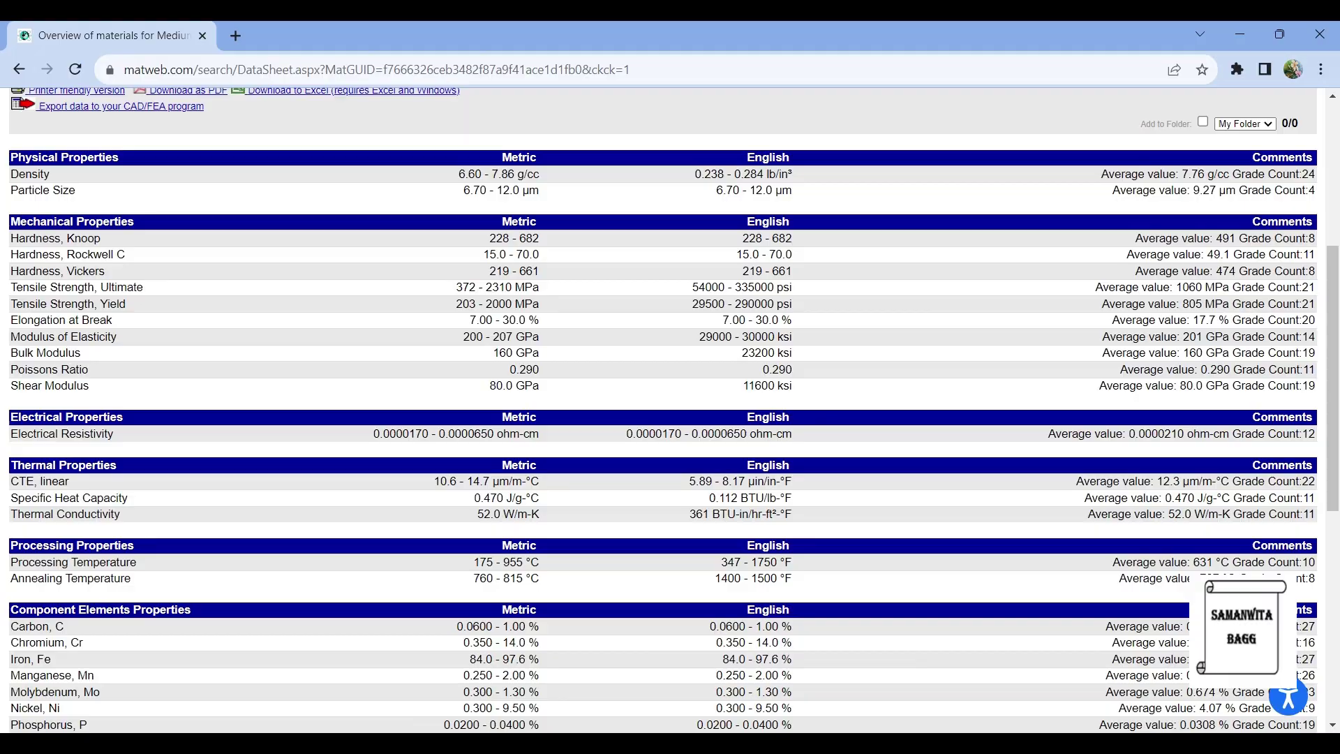
pyautogui.hotkey('alt', 'Tab')
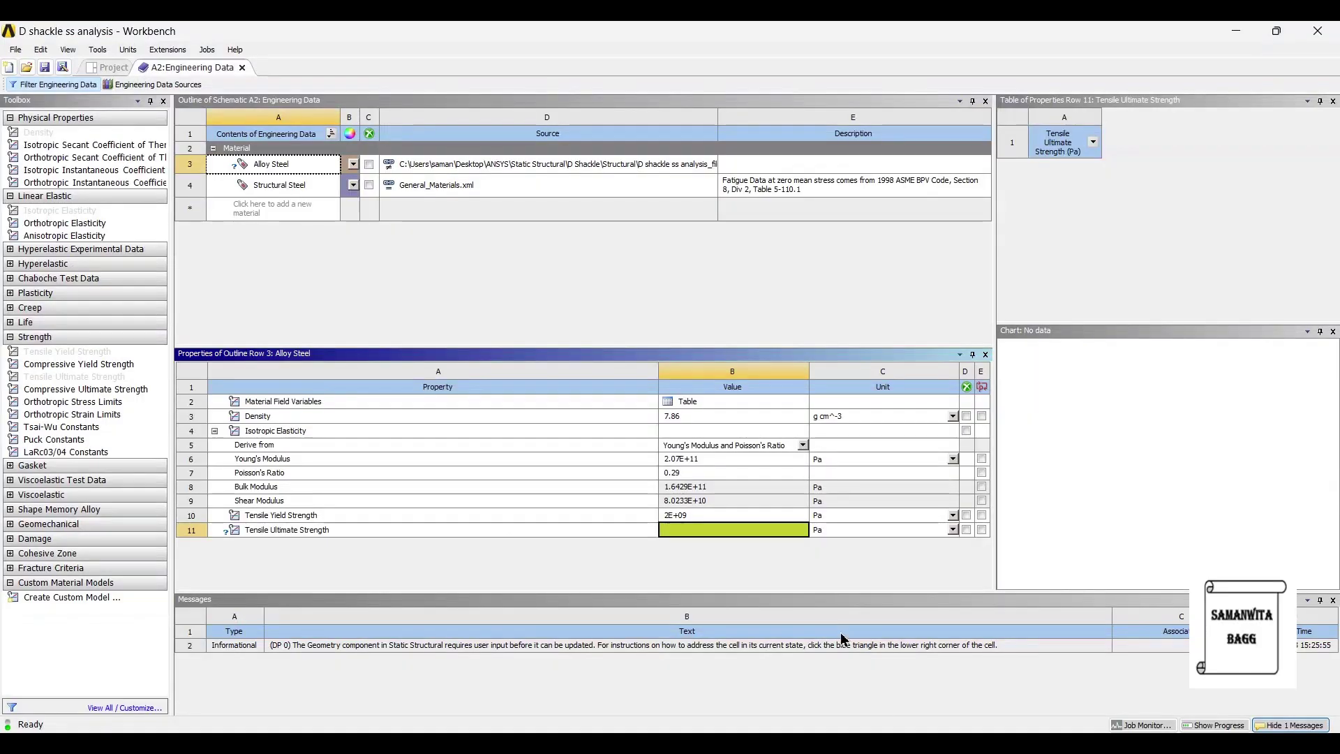
pyautogui.click(708, 531)
pyautogui.write('2310e6')
pyautogui.press('Return')
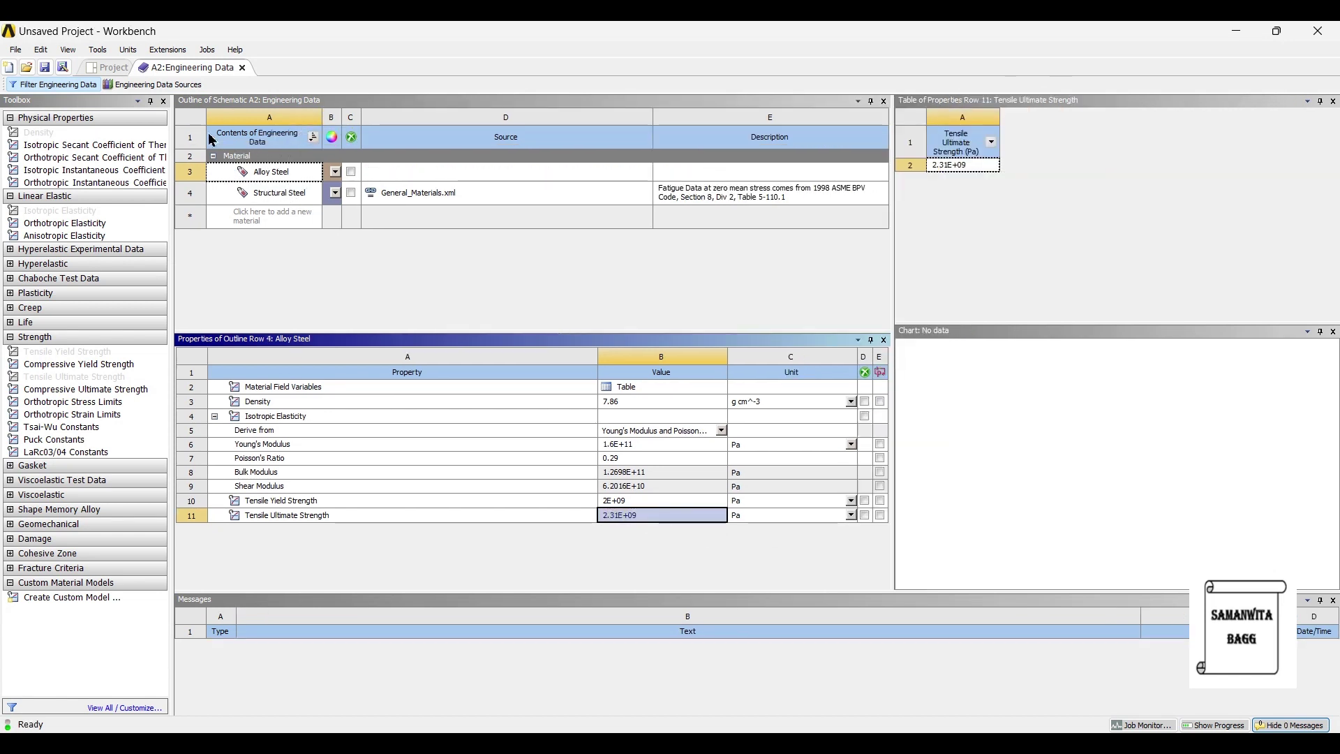
# Step: Add Stainless Steel from the General Materials data source to the project's engineering data
pyautogui.click(154, 84)
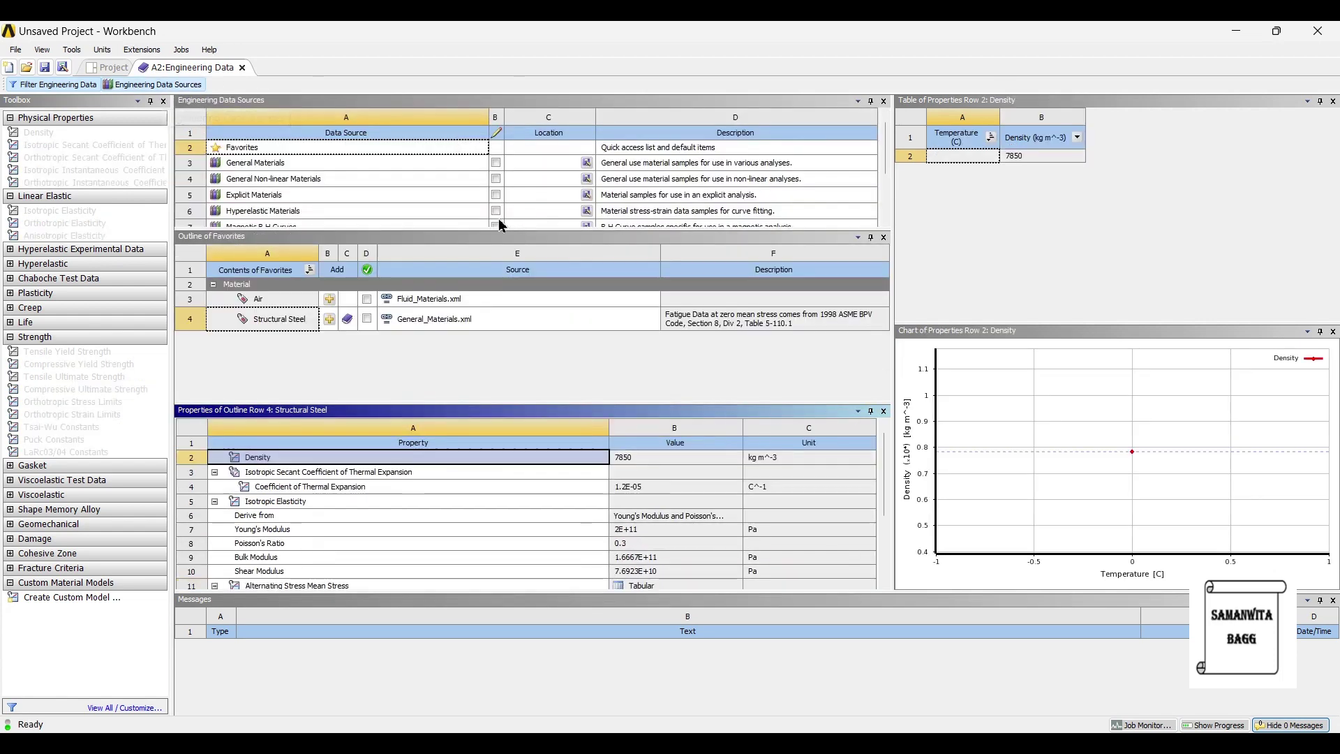
pyautogui.click(274, 165)
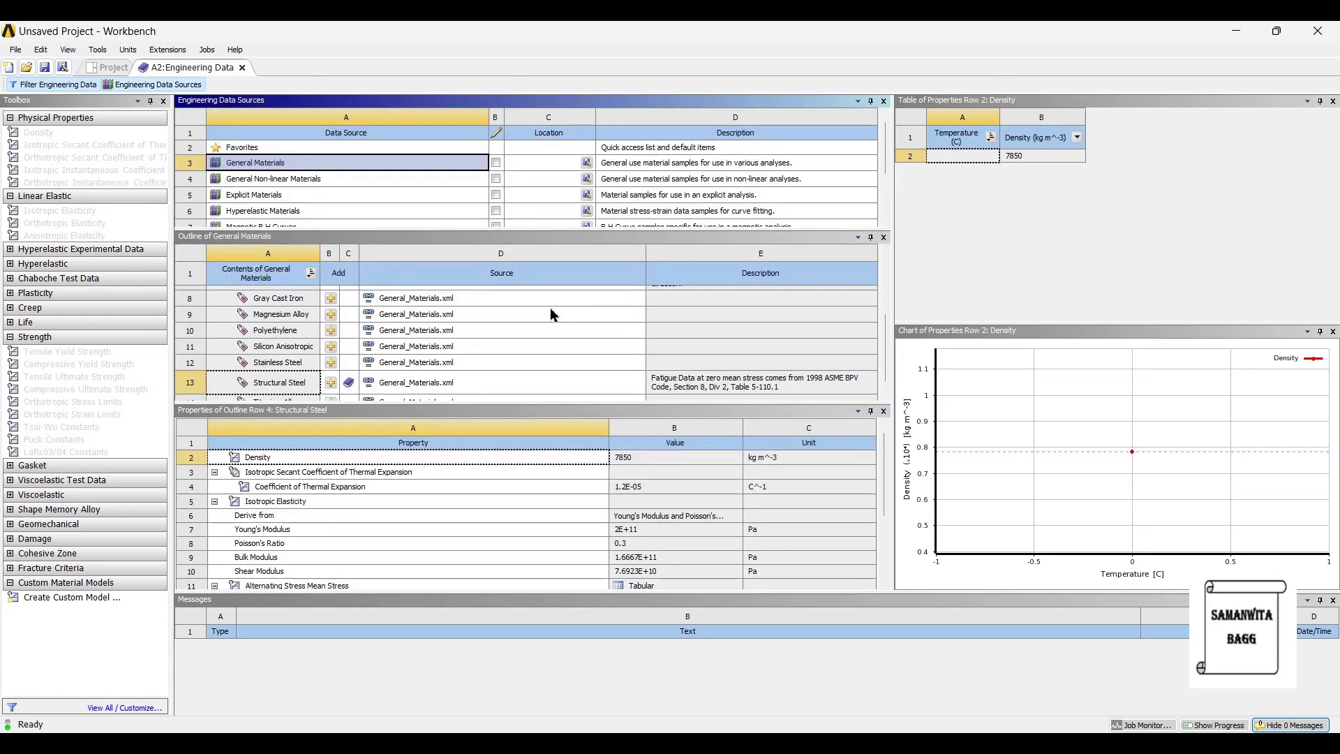
pyautogui.click(331, 362)
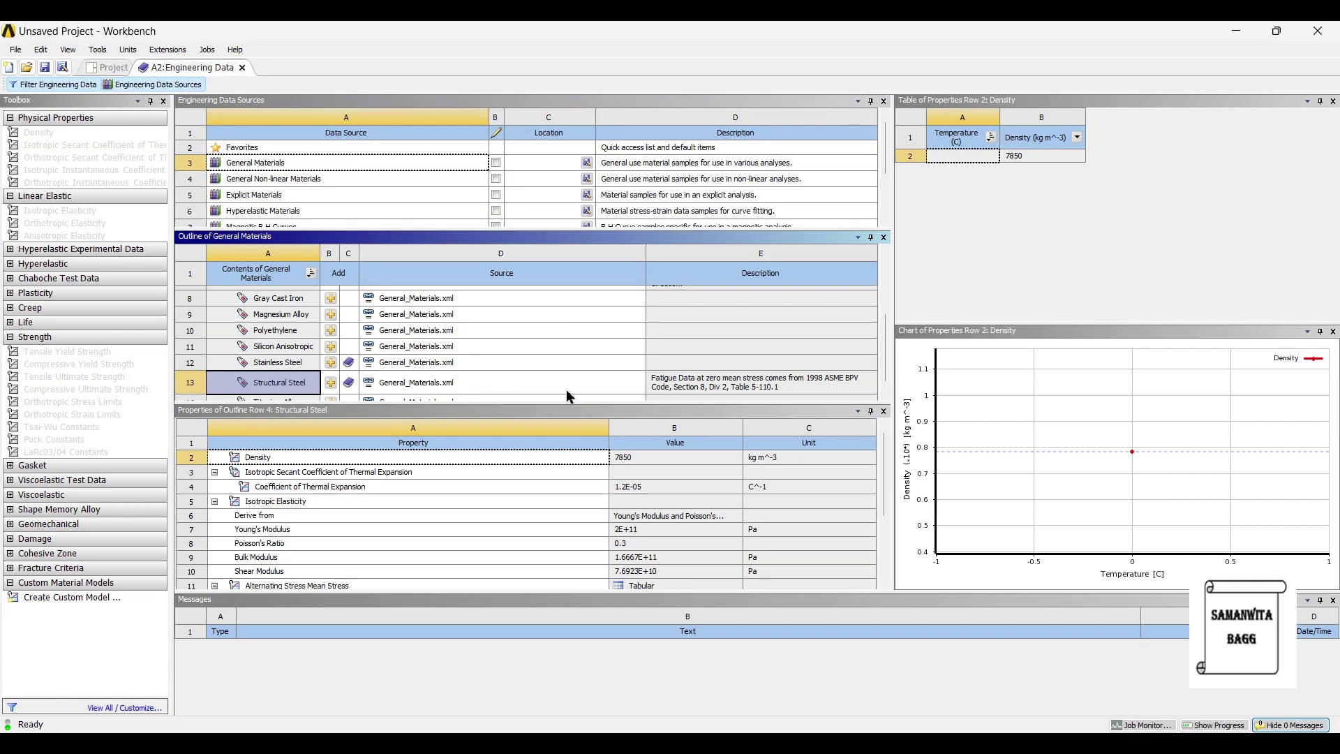
# Step: Return to the project schematic, import D Shackle.stp as the static structural geometry, and open the model in Mechanical
pyautogui.click(119, 70)
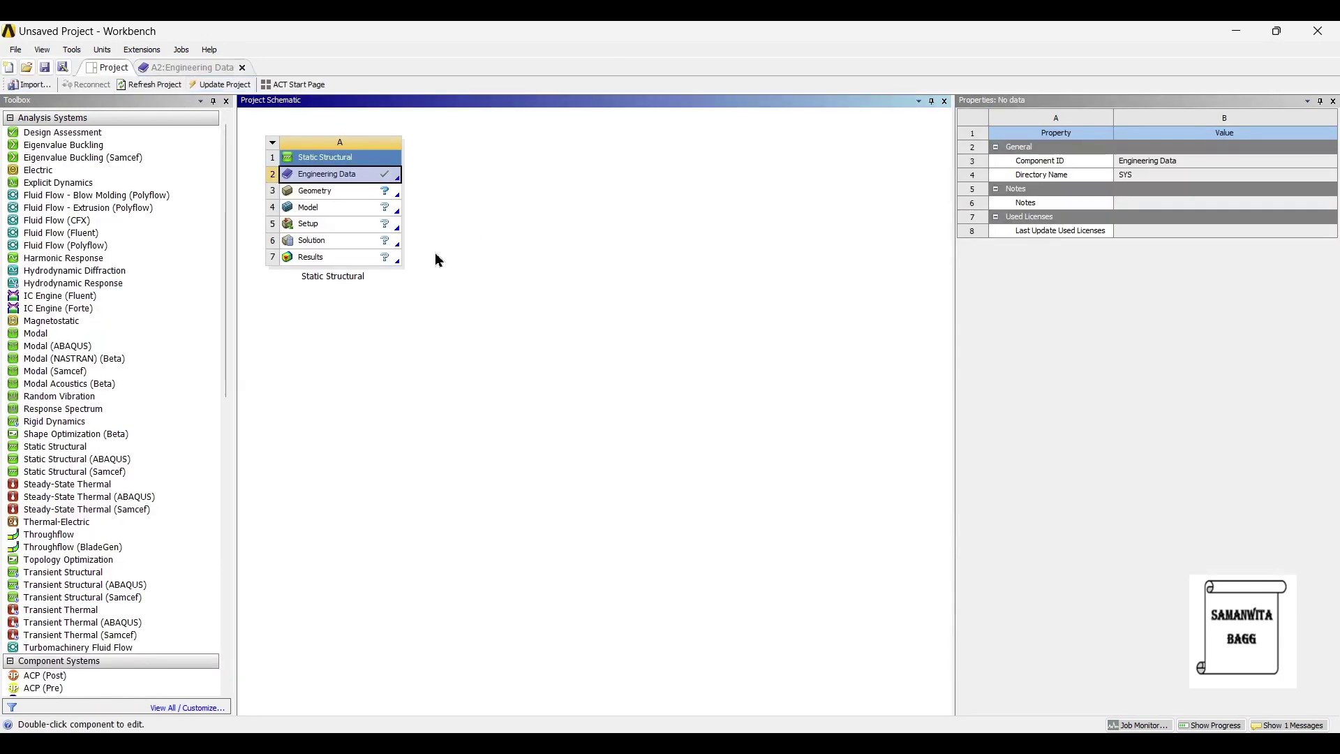
pyautogui.click(344, 198)
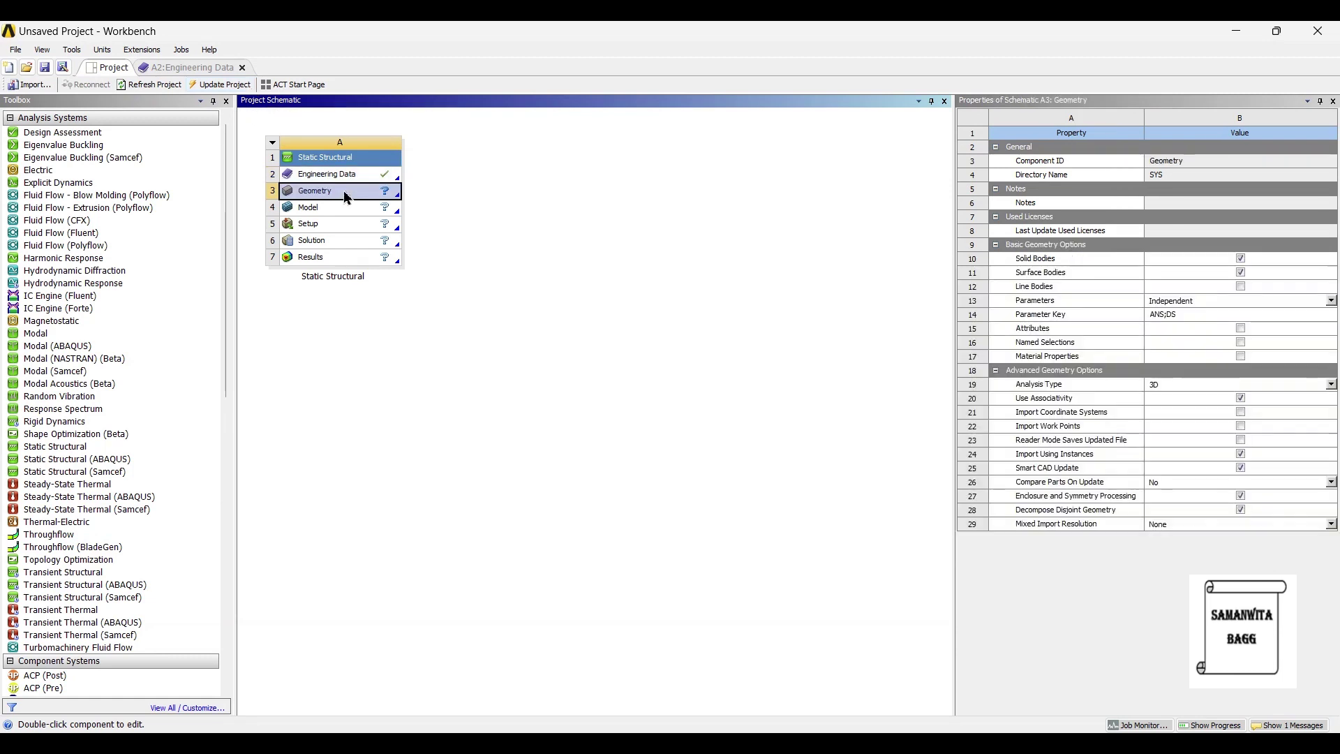
pyautogui.rightClick(347, 198)
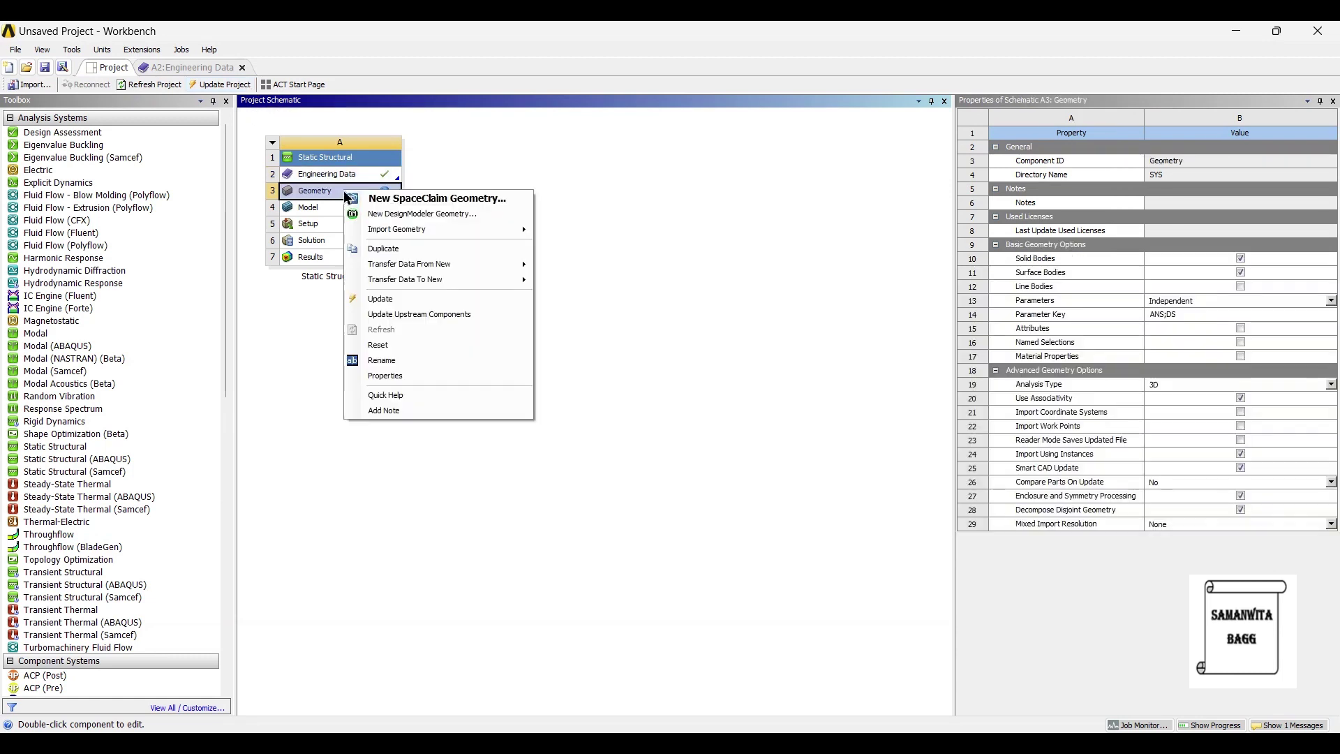
pyautogui.moveTo(450, 237)
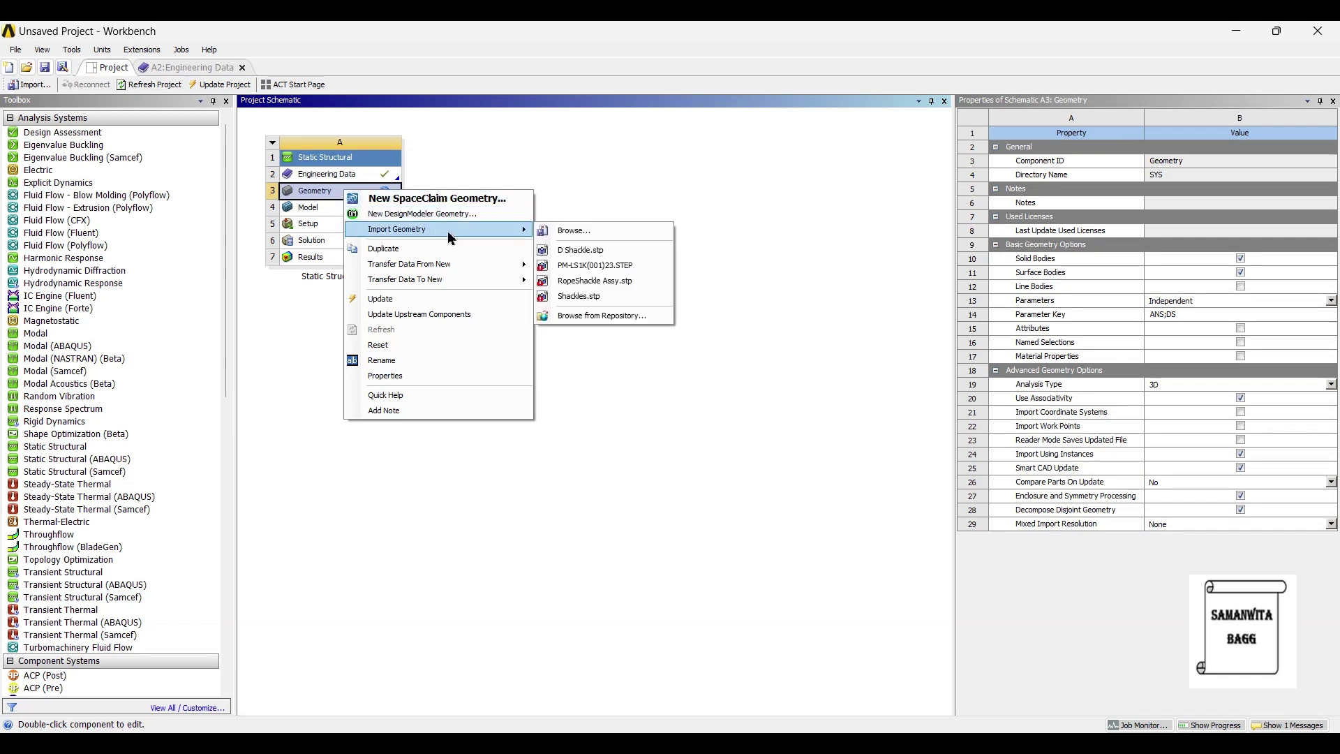
pyautogui.click(586, 249)
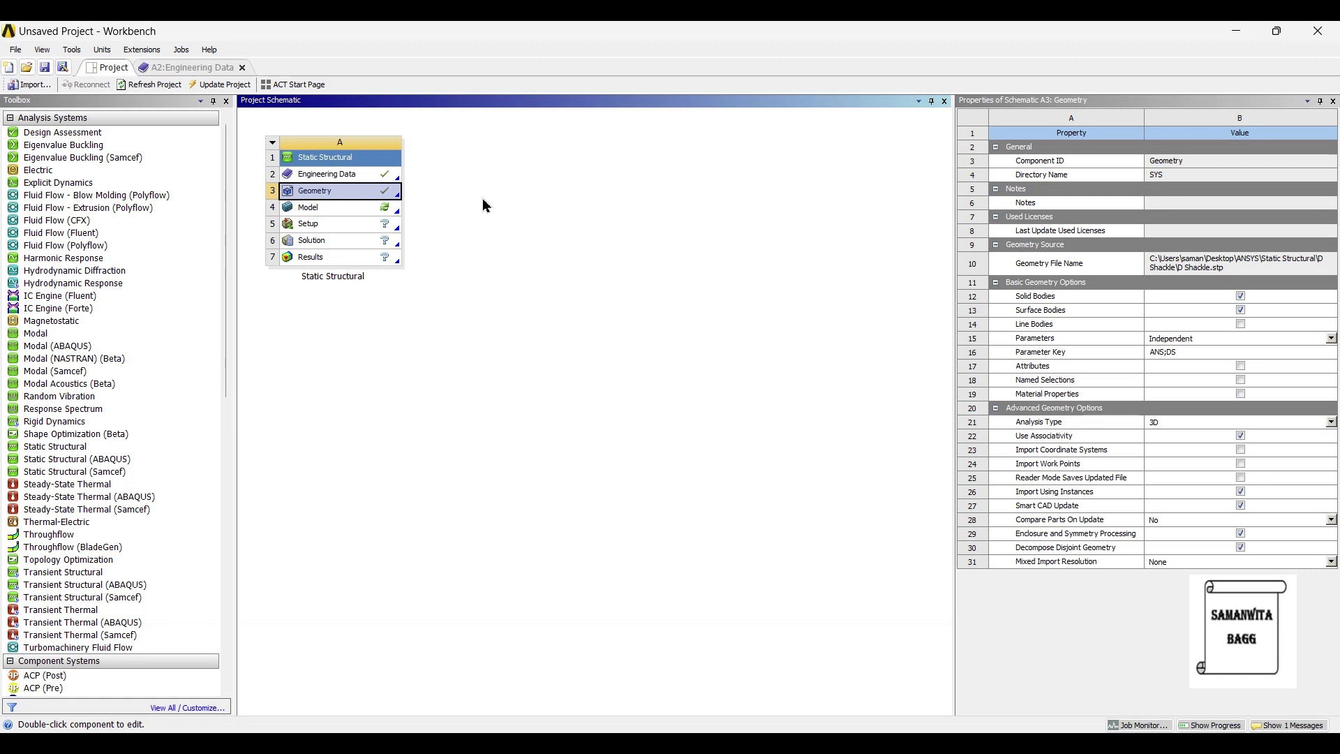
pyautogui.doubleClick(337, 209)
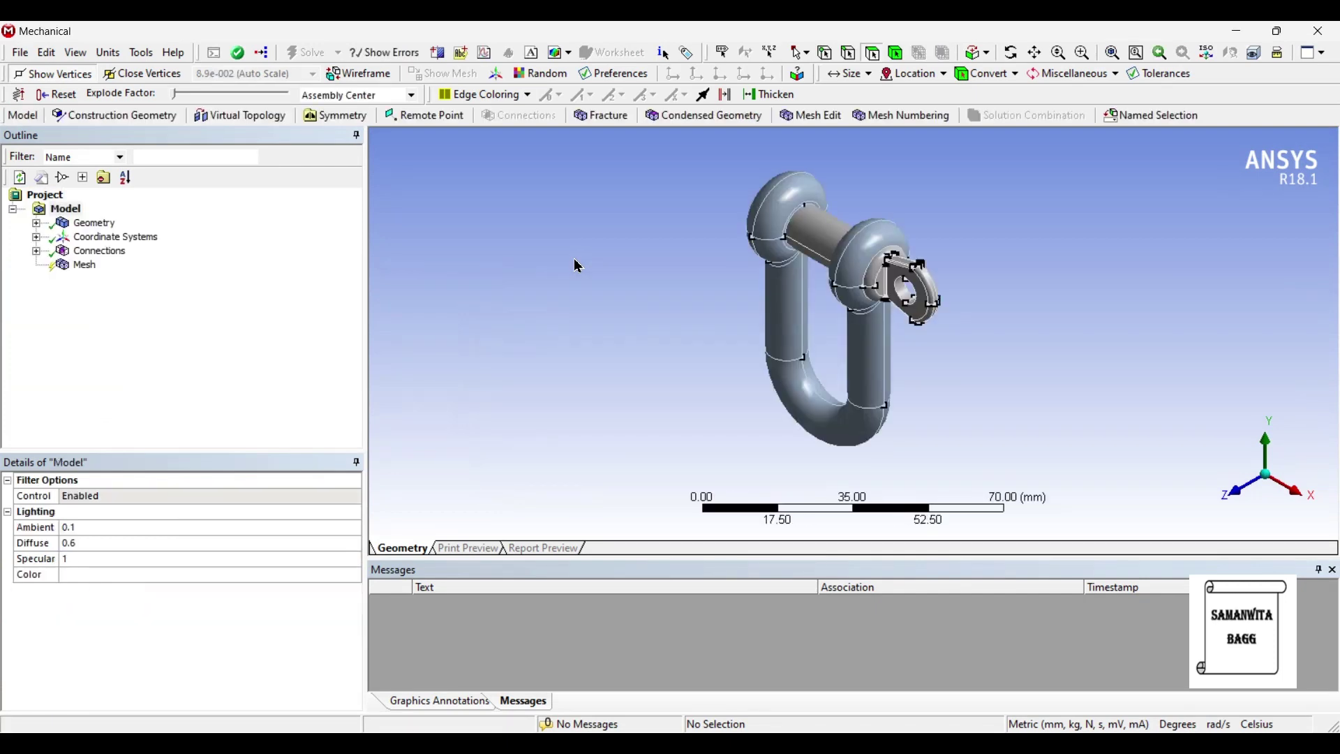
# Step: Hide the Shackle Pin body so that only the D-shaped shackle body is shown
pyautogui.moveTo(876, 385); pyautogui.dragTo(958, 352, button='middle')
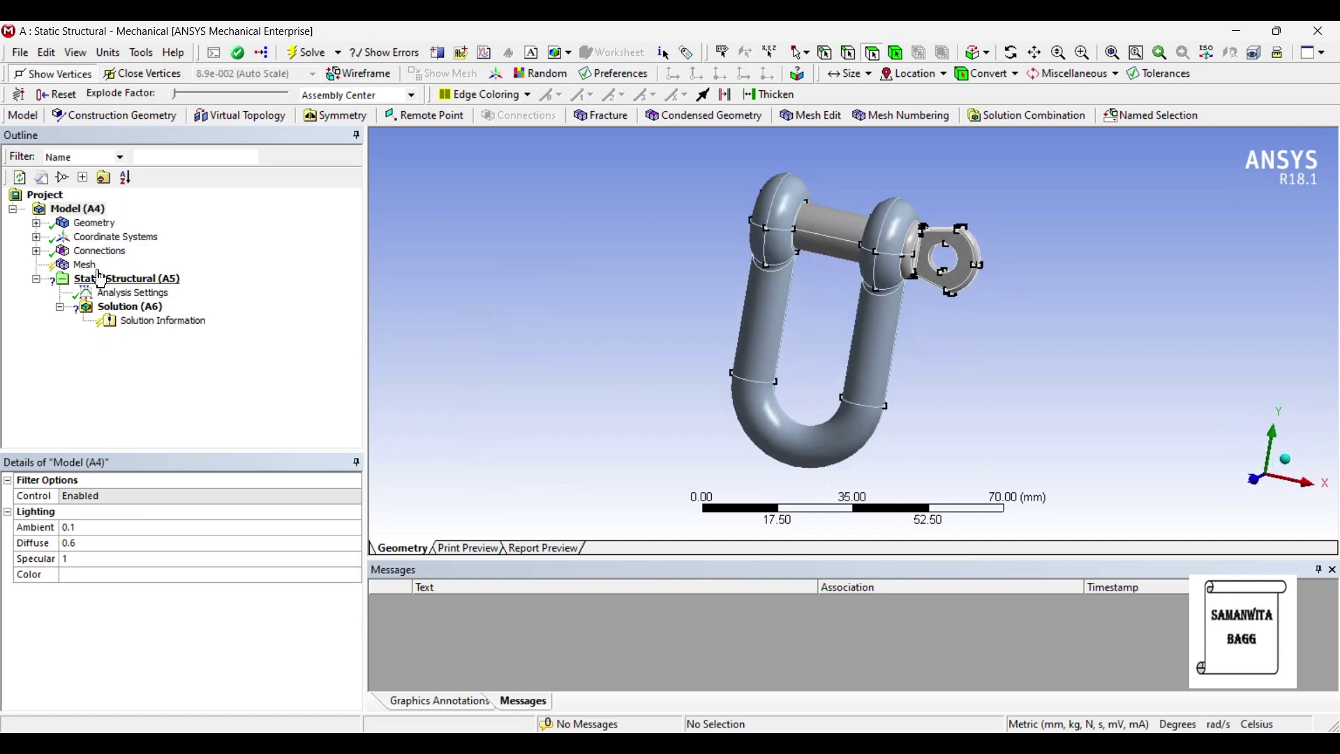
pyautogui.click(36, 223)
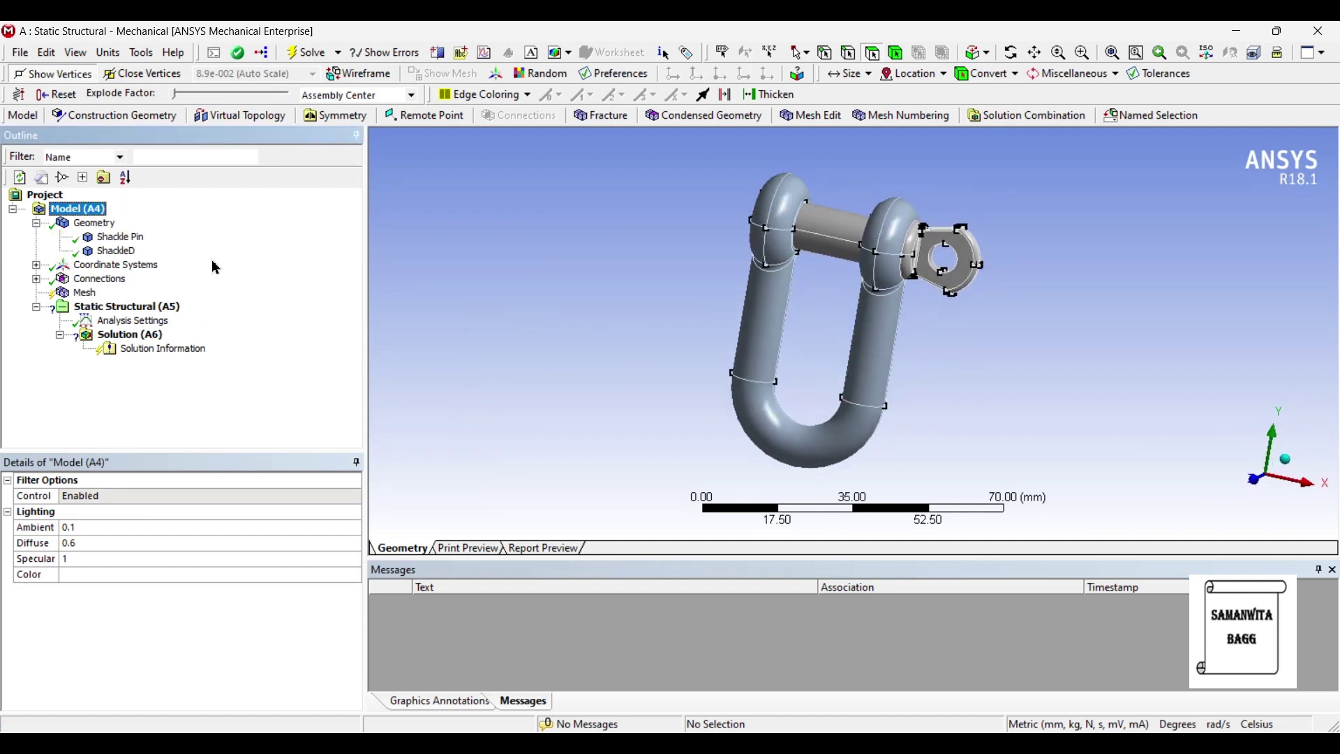
pyautogui.click(120, 238)
pyautogui.rightClick(123, 237)
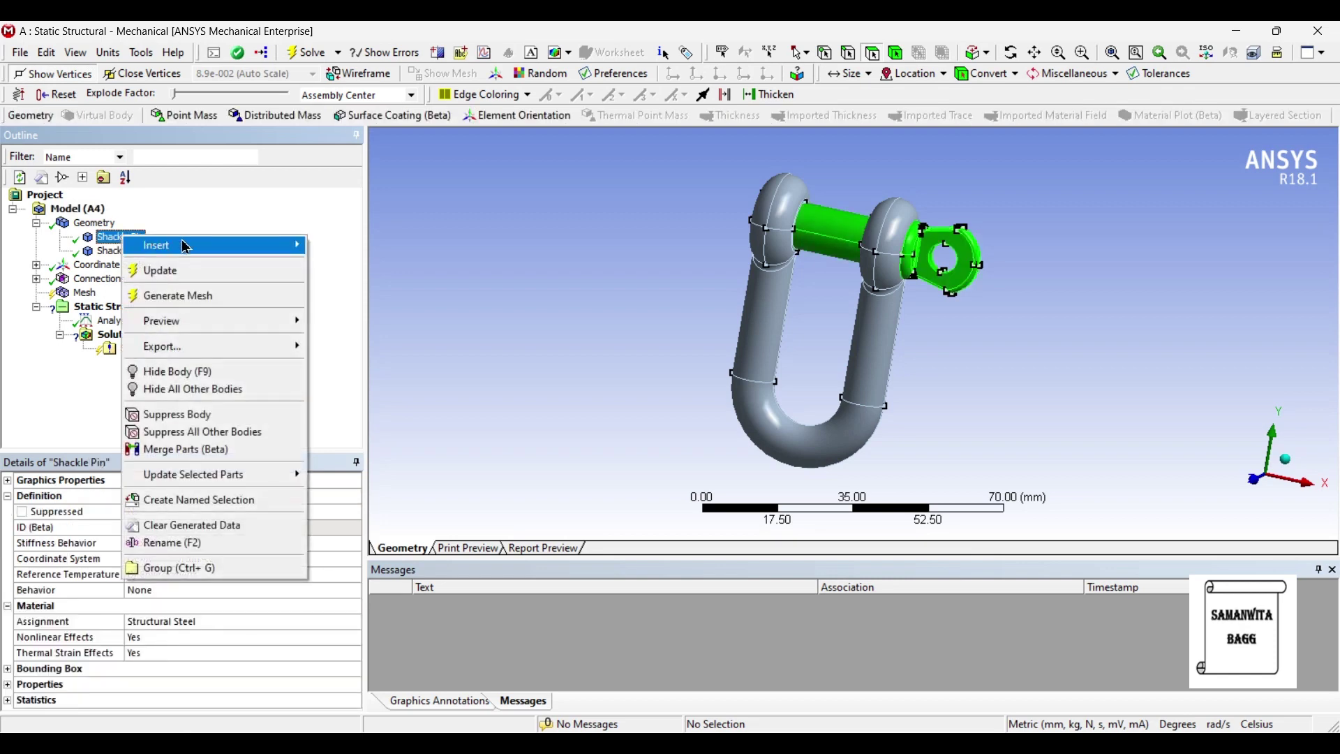
pyautogui.click(210, 371)
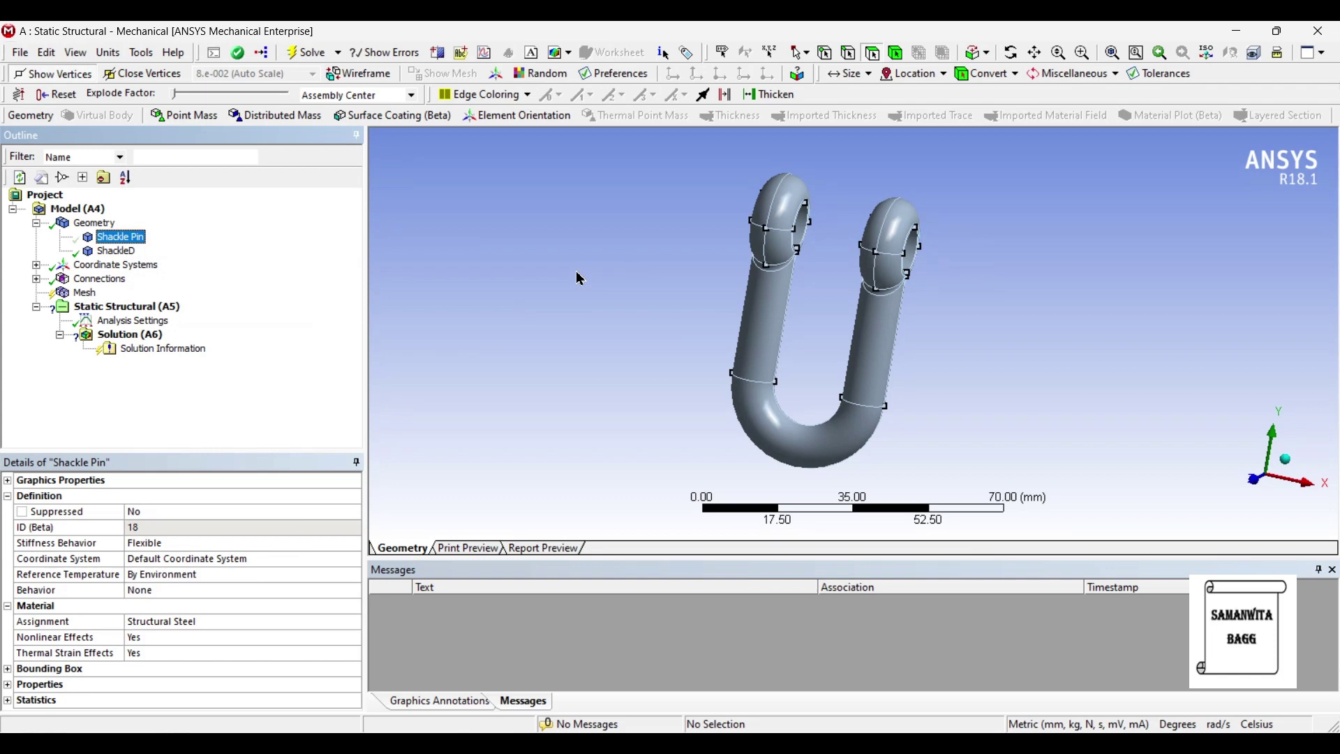
# Step: Assign Alloy Steel as the material of the ShackleD body
pyautogui.click(116, 251)
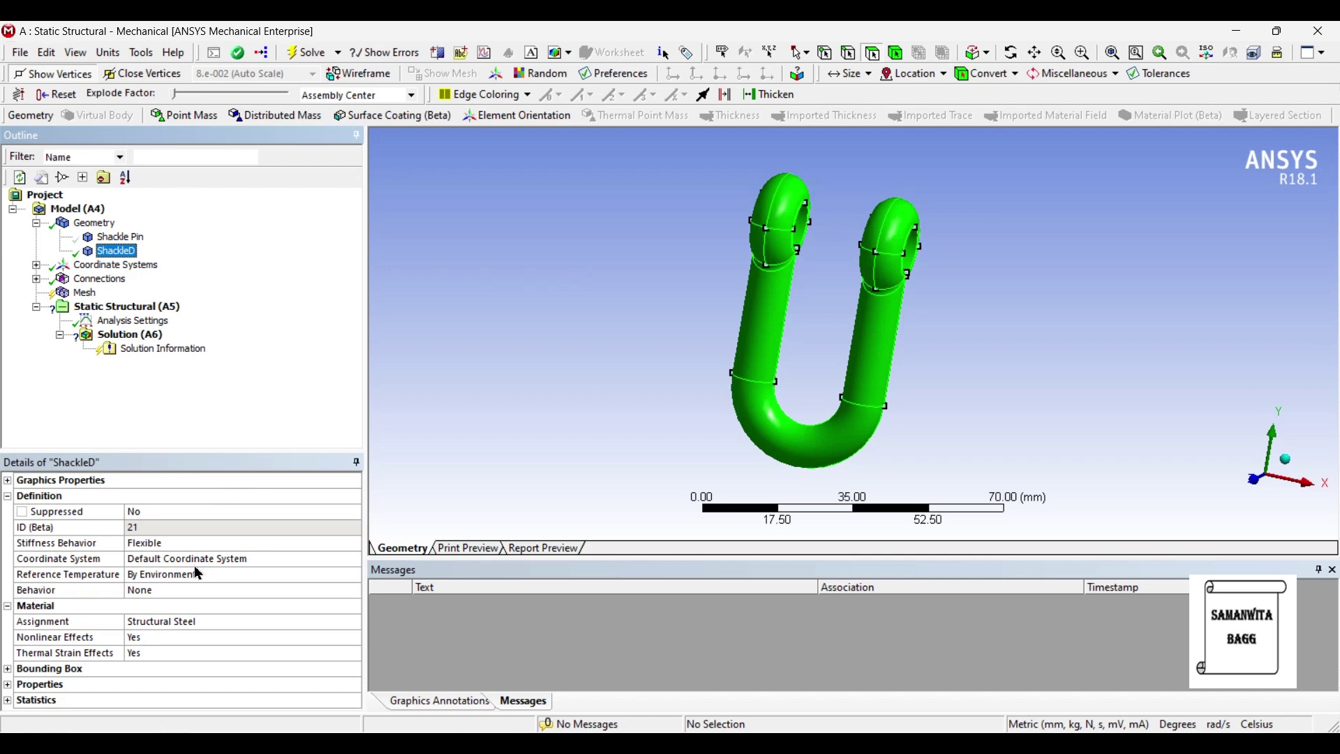
pyautogui.click(203, 623)
pyautogui.click(354, 622)
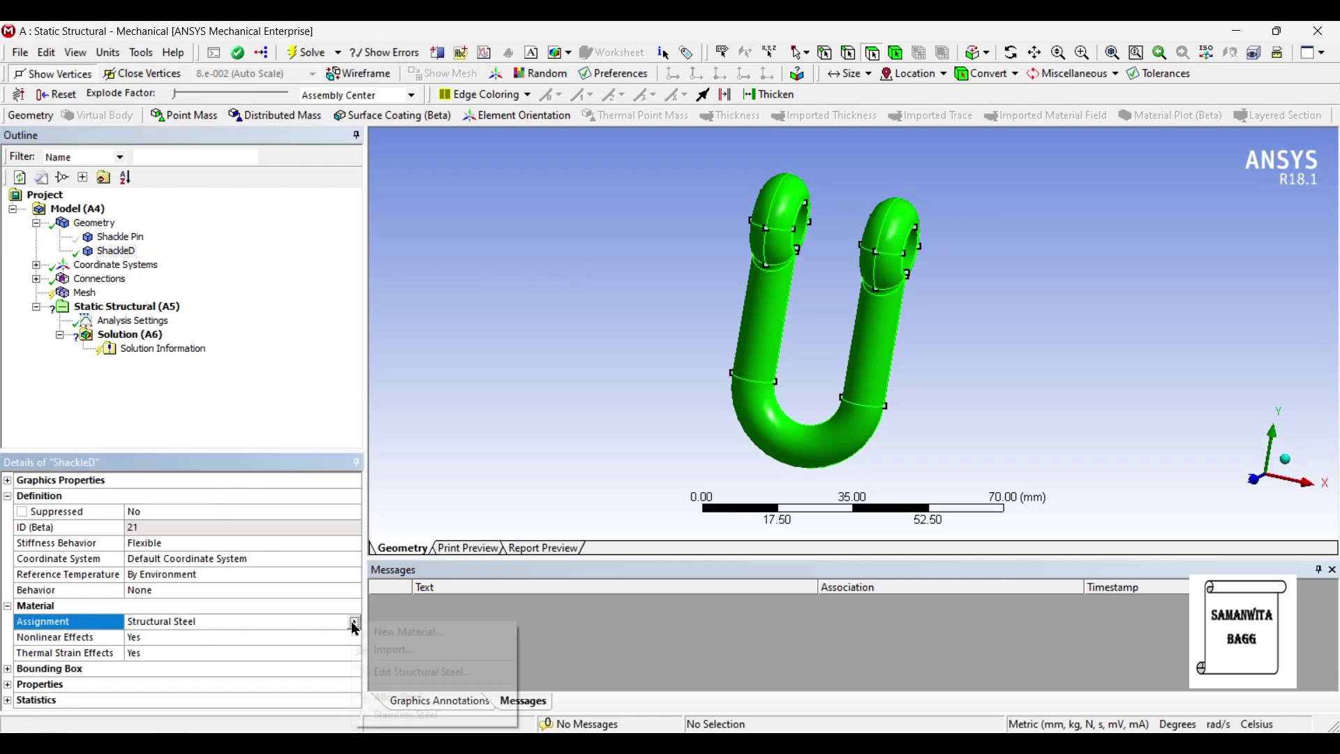
pyautogui.click(408, 697)
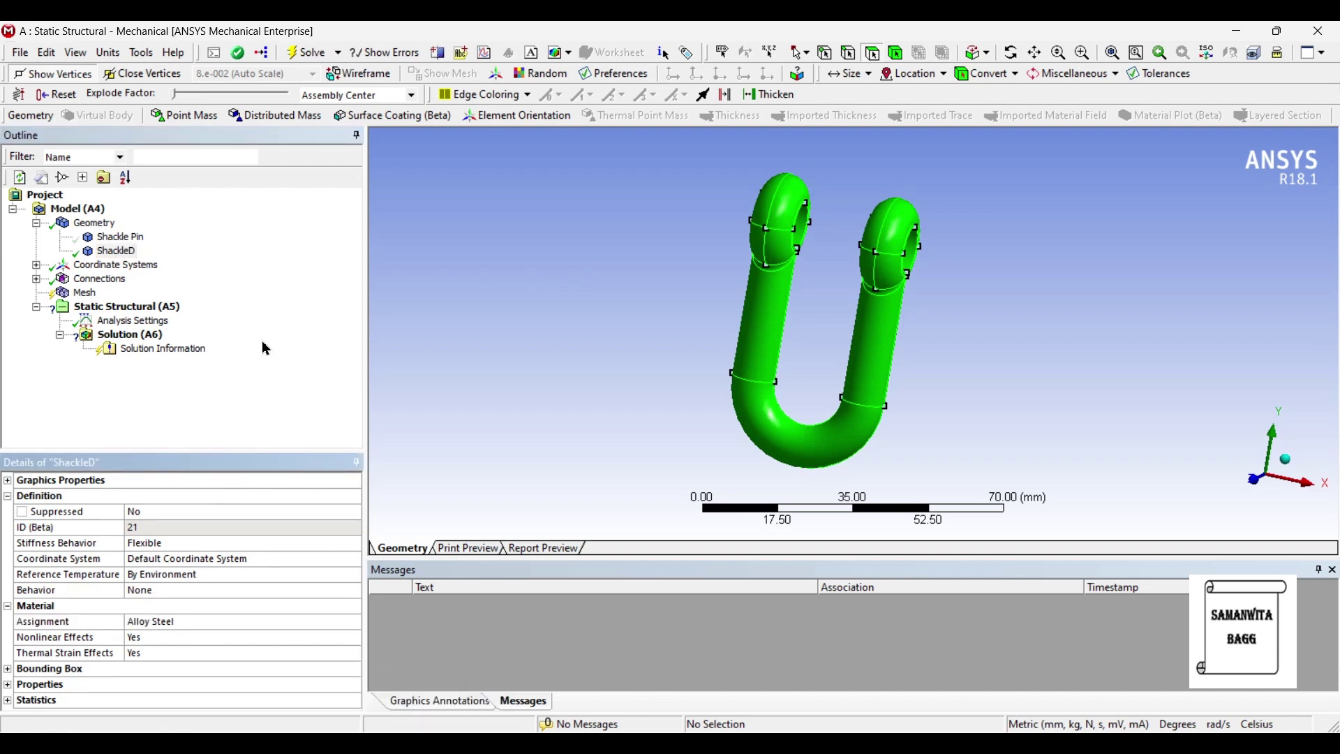
# Step: Set the mesh sizing Relevance Center to Fine and update the mesh
pyautogui.click(87, 294)
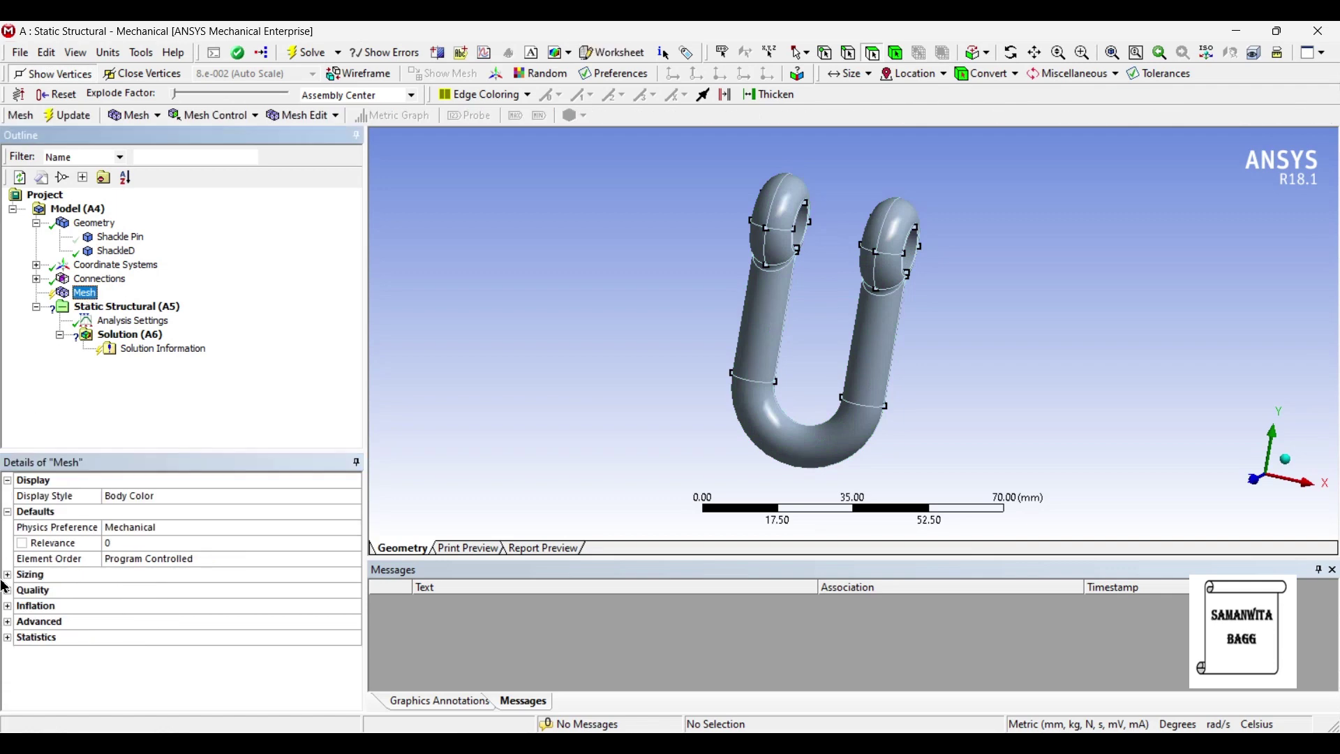
pyautogui.click(7, 575)
pyautogui.click(218, 609)
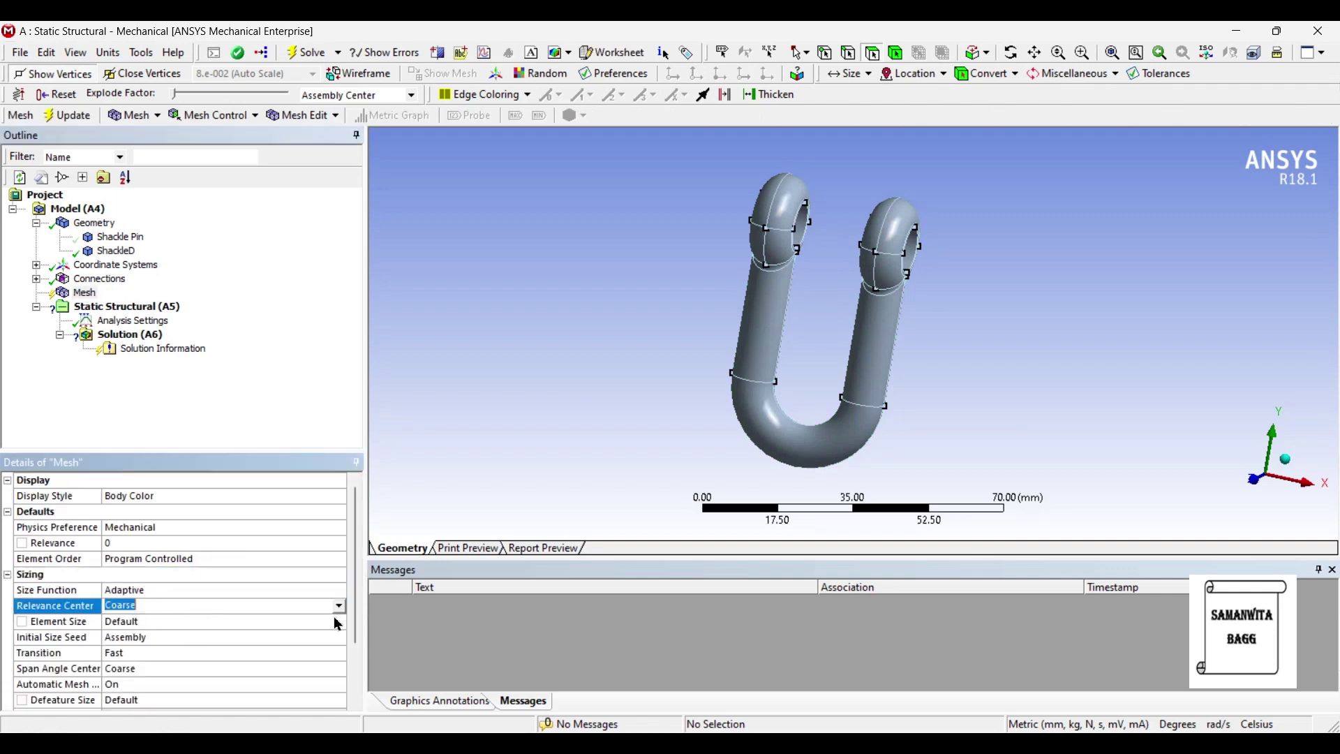
pyautogui.click(338, 605)
pyautogui.click(213, 643)
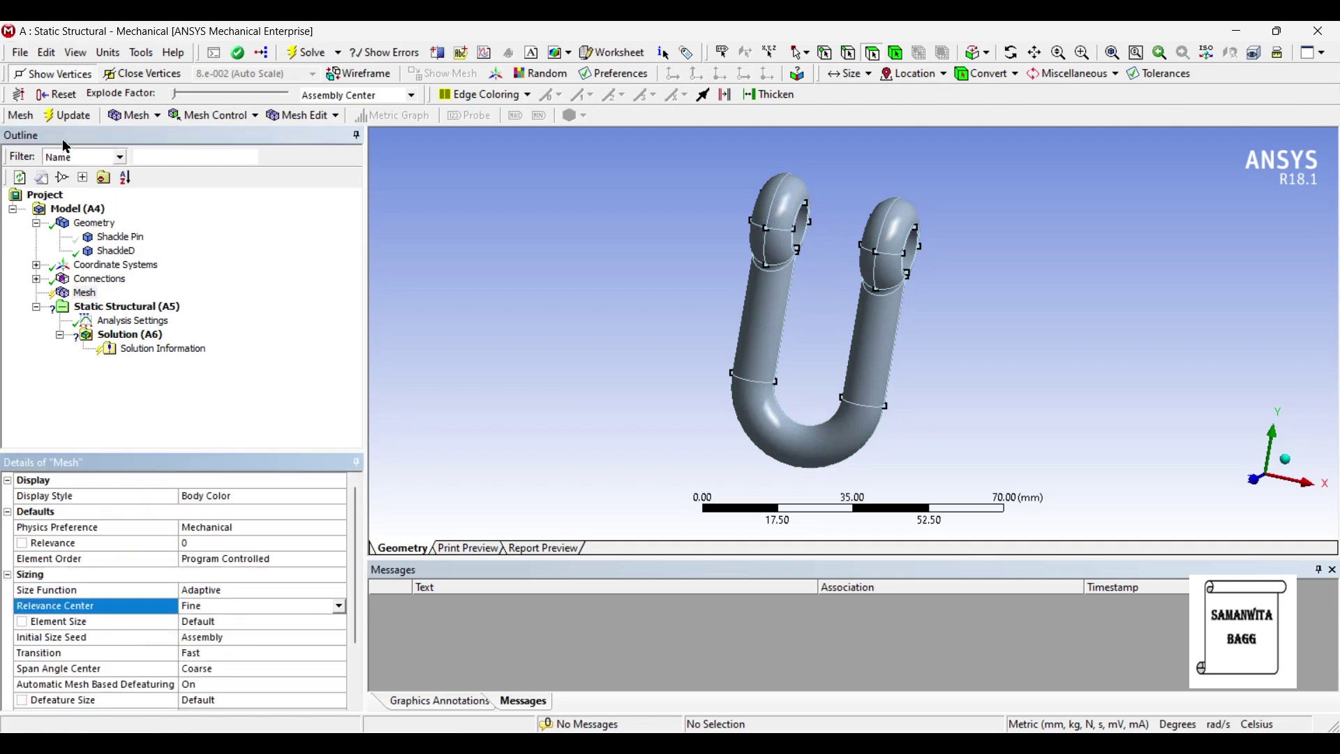
pyautogui.click(70, 117)
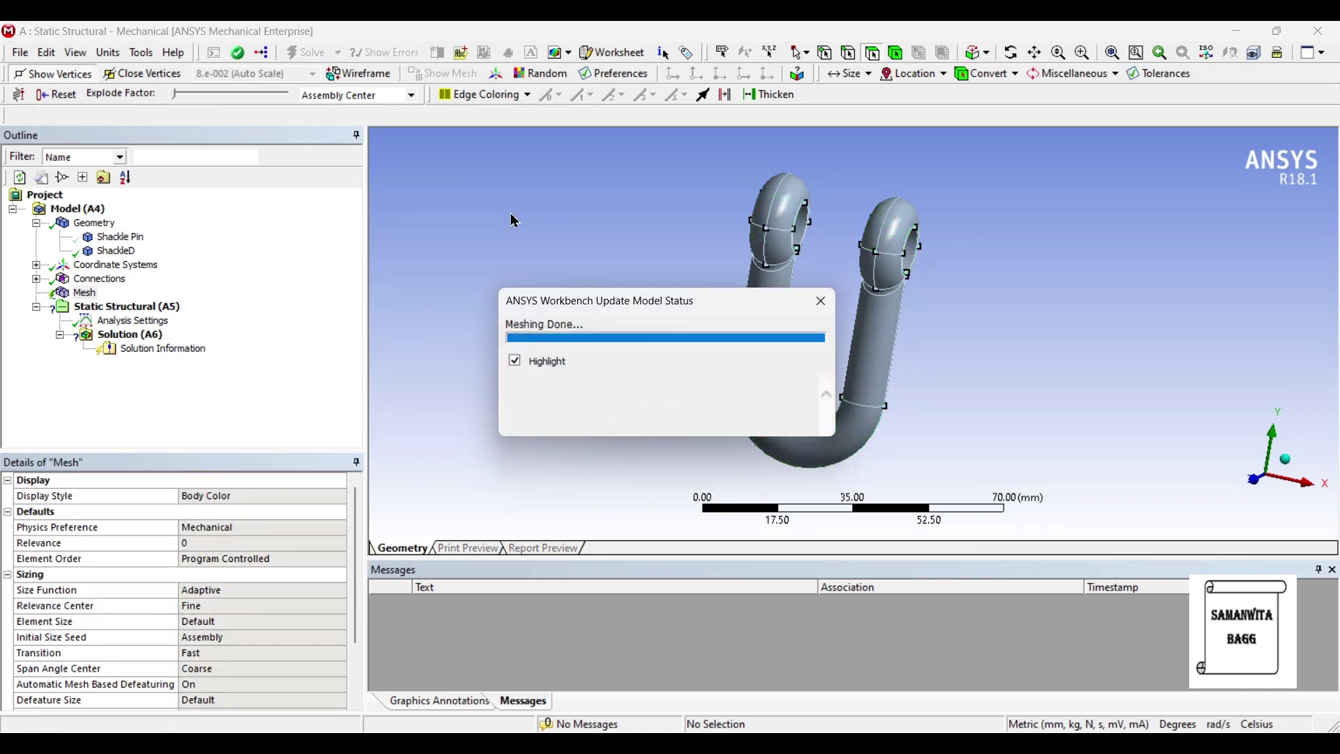
pyautogui.moveTo(816, 397); pyautogui.dragTo(889, 405, button='middle')
pyautogui.moveTo(818, 246); pyautogui.dragTo(827, 300, button='middle')
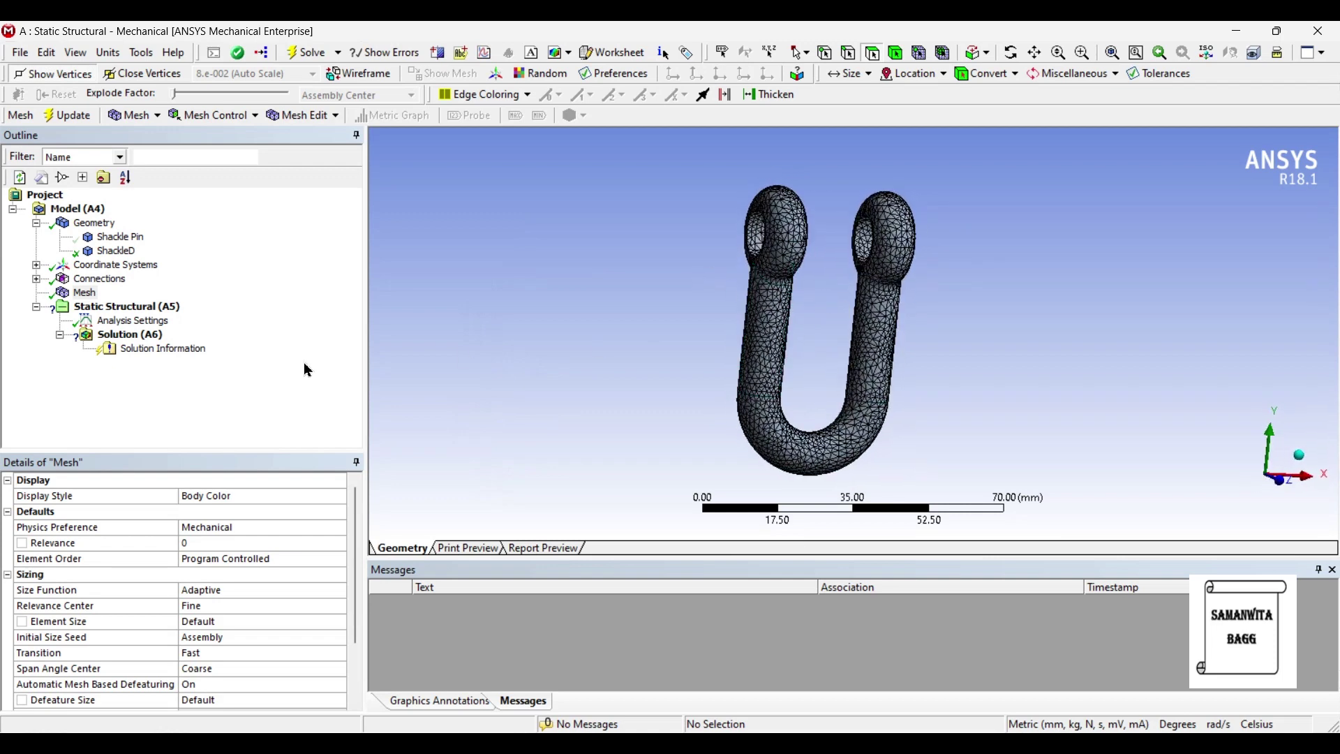
# Step: Add a Fixed Support to the static structural analysis on the four inner cylindrical faces of the shackle's two pin holes
pyautogui.click(114, 308)
pyautogui.rightClick(114, 314)
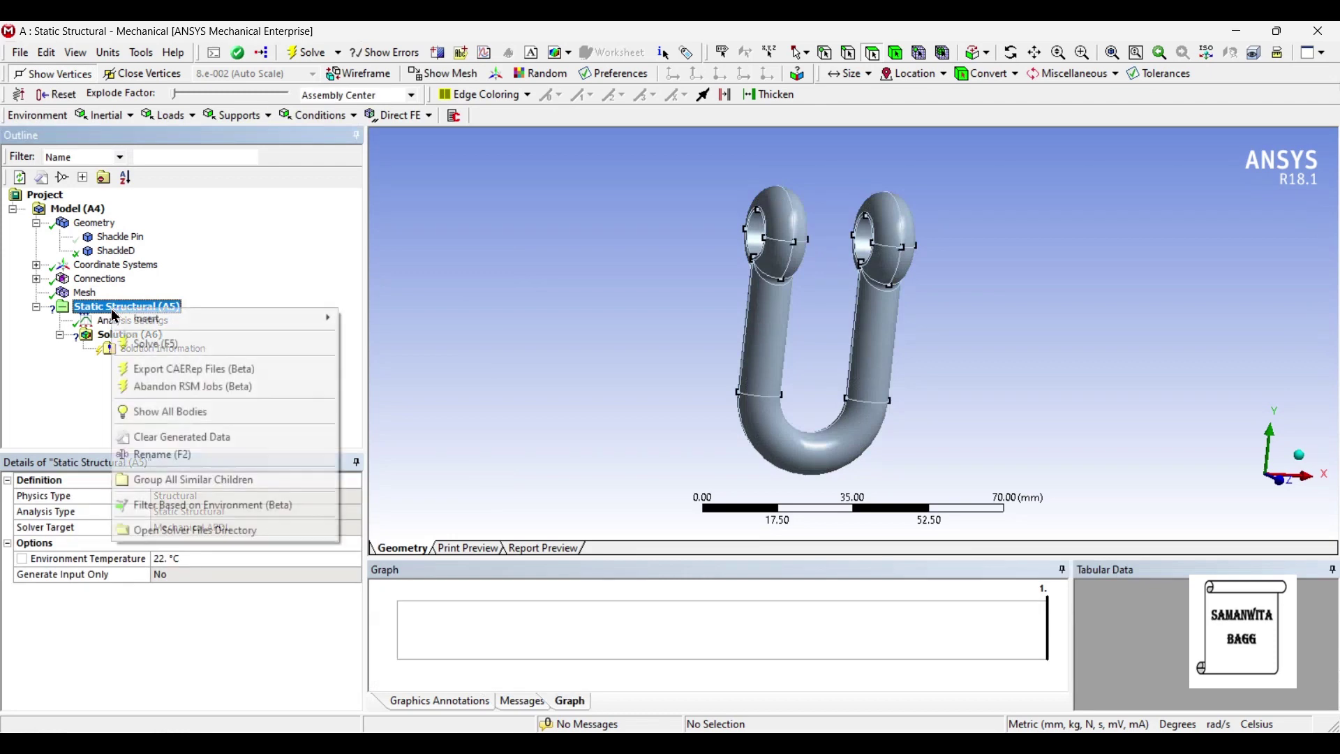
pyautogui.moveTo(207, 325)
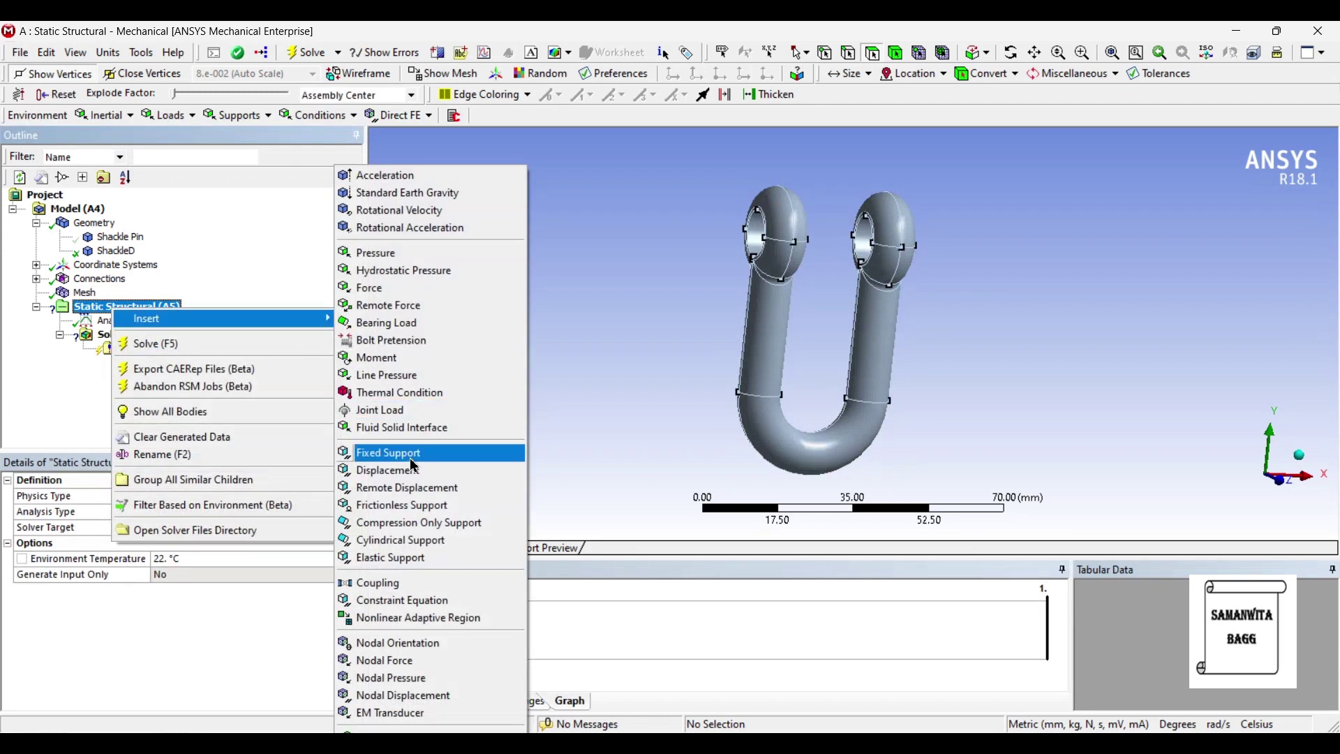
pyautogui.click(414, 454)
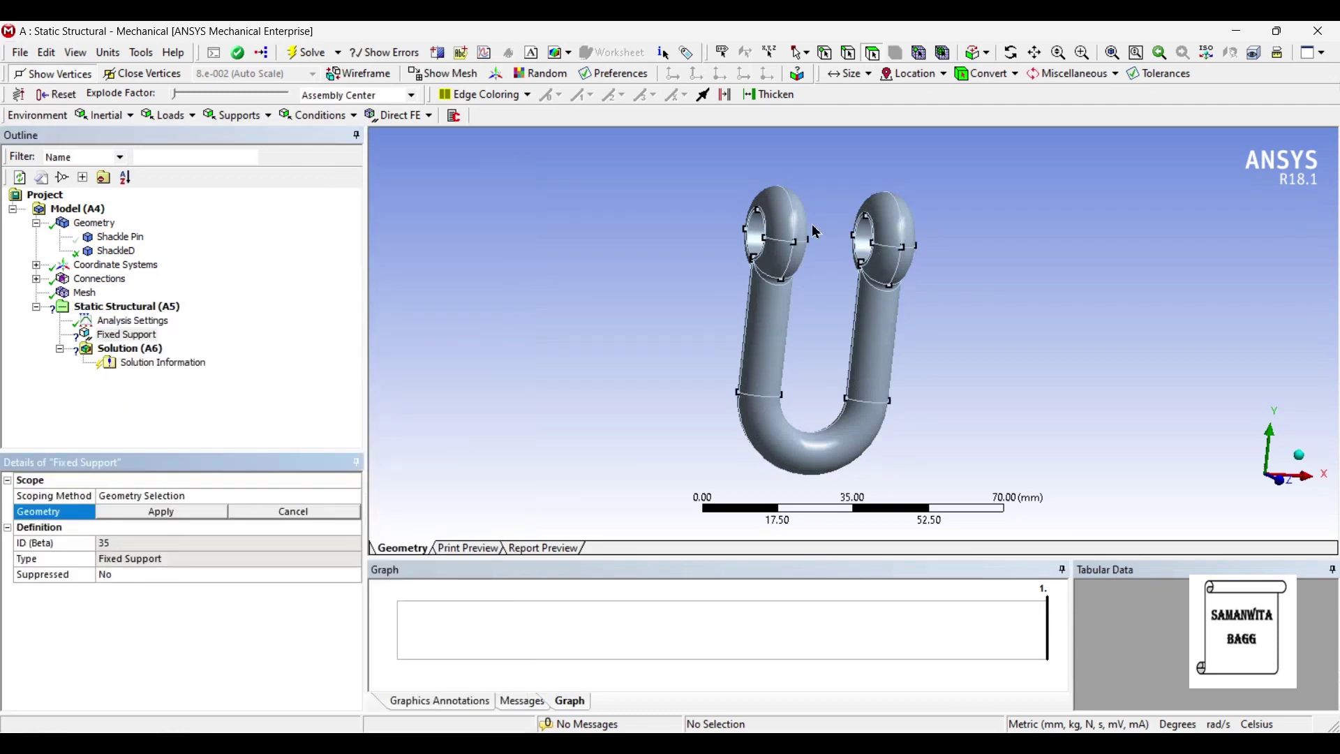
pyautogui.click(762, 240)
pyautogui.keyDown('ctrl'); pyautogui.click(865, 241); pyautogui.keyUp('ctrl')
pyautogui.moveTo(865, 241); pyautogui.dragTo(1155, 279, button='middle')
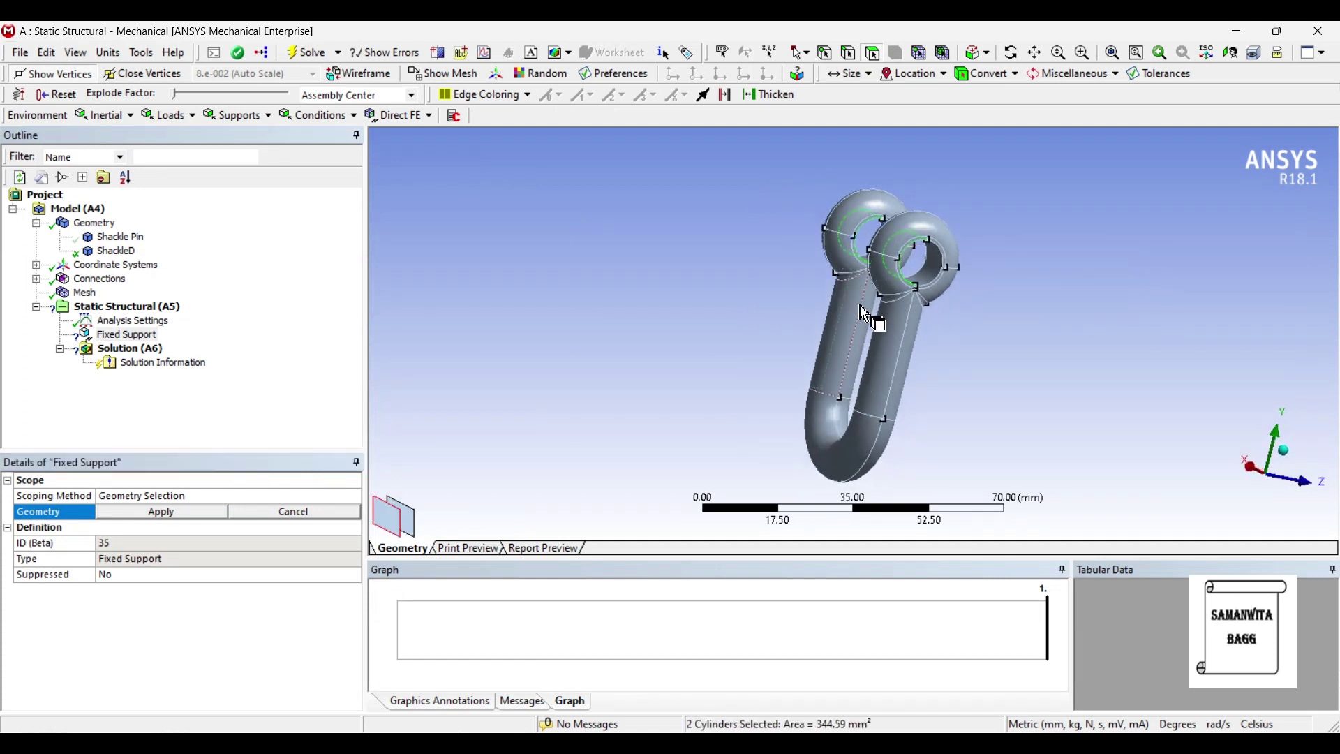
pyautogui.keyDown('ctrl'); pyautogui.click(932, 286); pyautogui.keyUp('ctrl')
pyautogui.moveTo(933, 286); pyautogui.dragTo(1083, 303, button='middle')
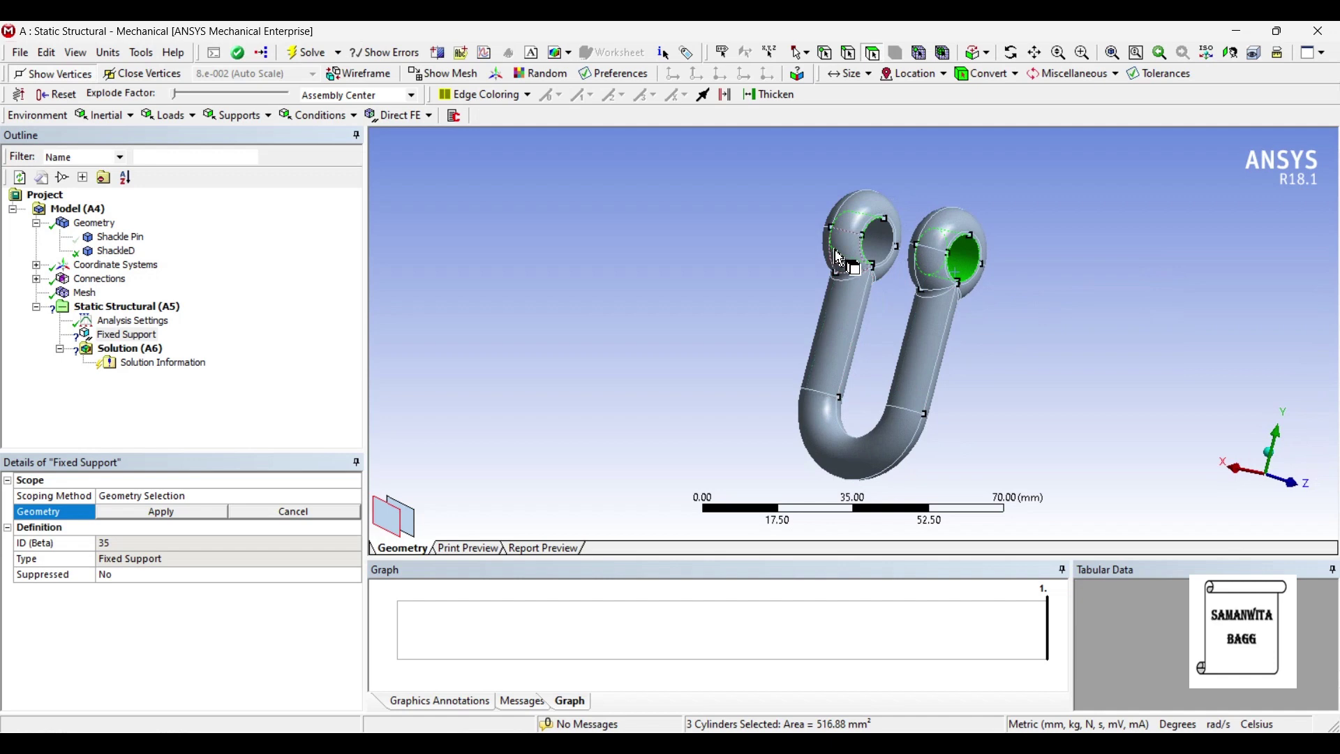
pyautogui.keyDown('ctrl'); pyautogui.click(879, 247); pyautogui.keyUp('ctrl')
pyautogui.click(173, 514)
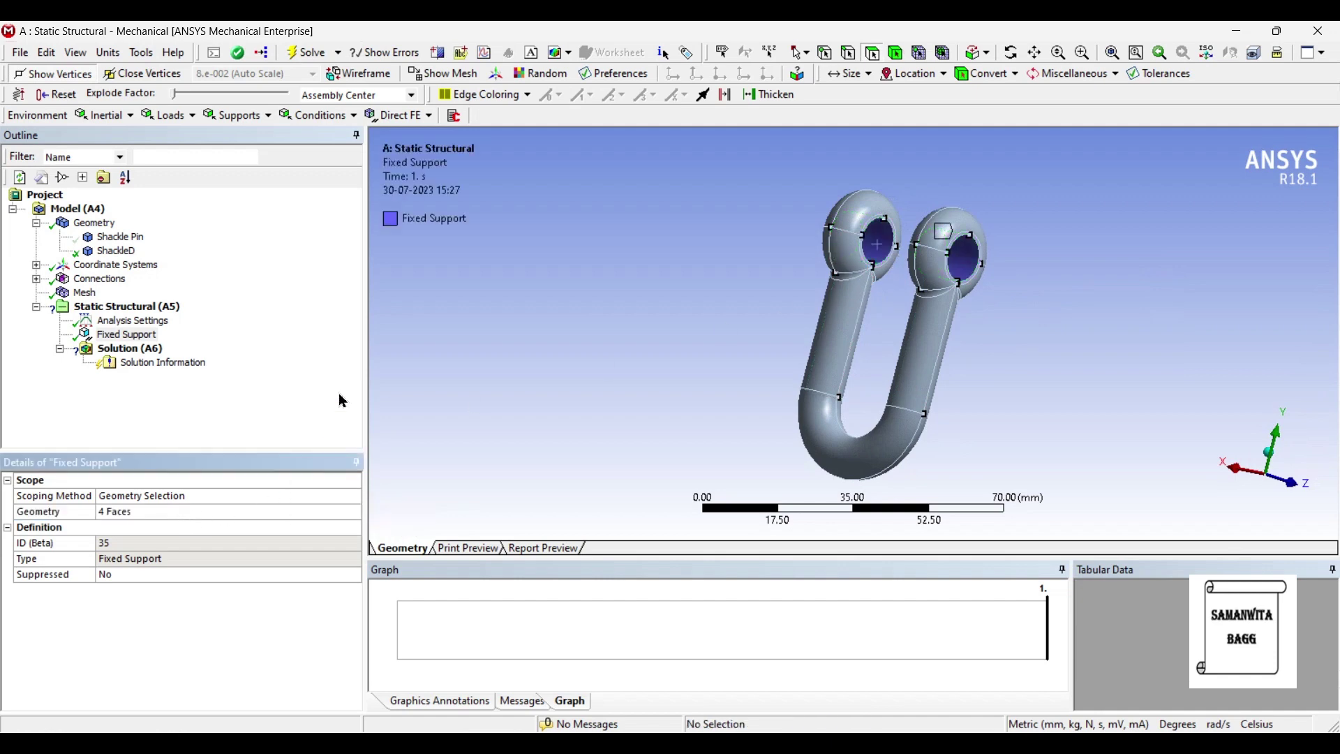
# Step: Add a Force load scoped to the two faces of the shackle's curved bottom bend
pyautogui.rightClick(118, 307)
pyautogui.moveTo(166, 324)
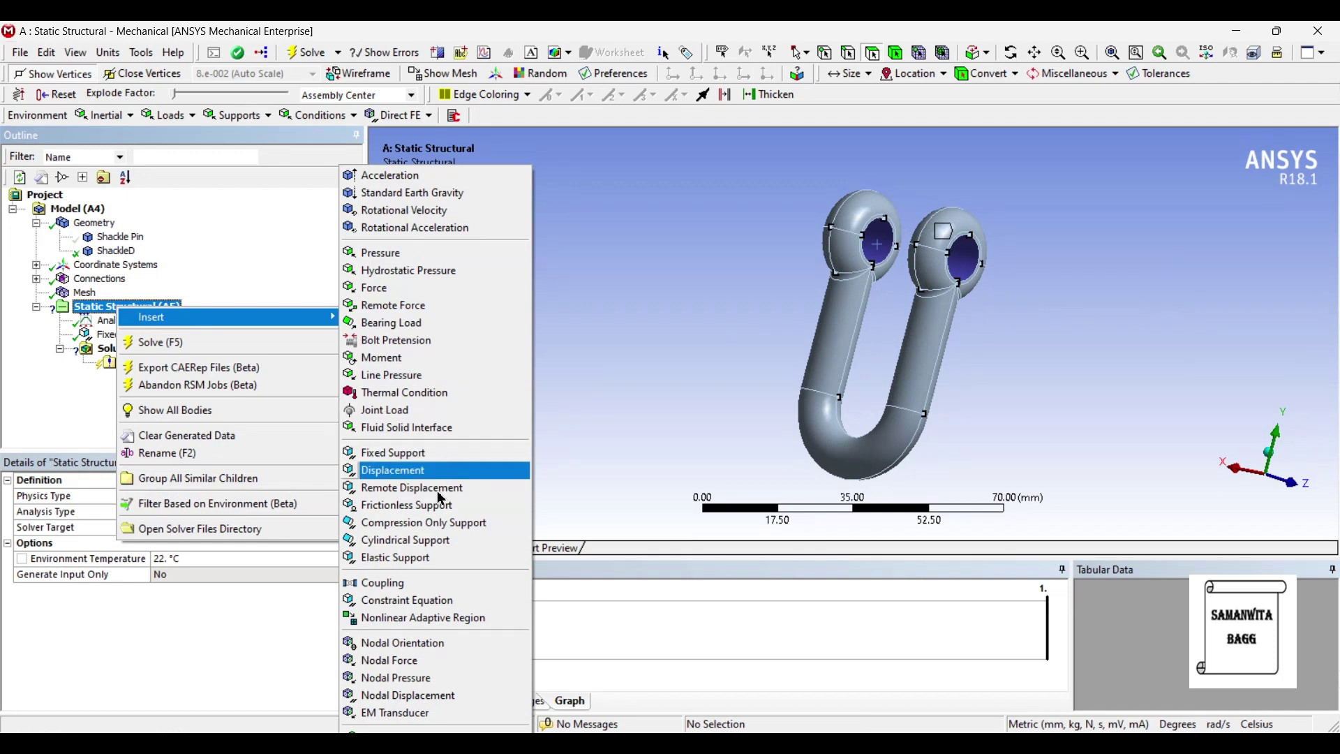
pyautogui.click(436, 288)
pyautogui.click(858, 461)
pyautogui.moveTo(949, 439); pyautogui.dragTo(1025, 363, button='middle')
pyautogui.keyDown('ctrl'); pyautogui.click(879, 370); pyautogui.keyUp('ctrl')
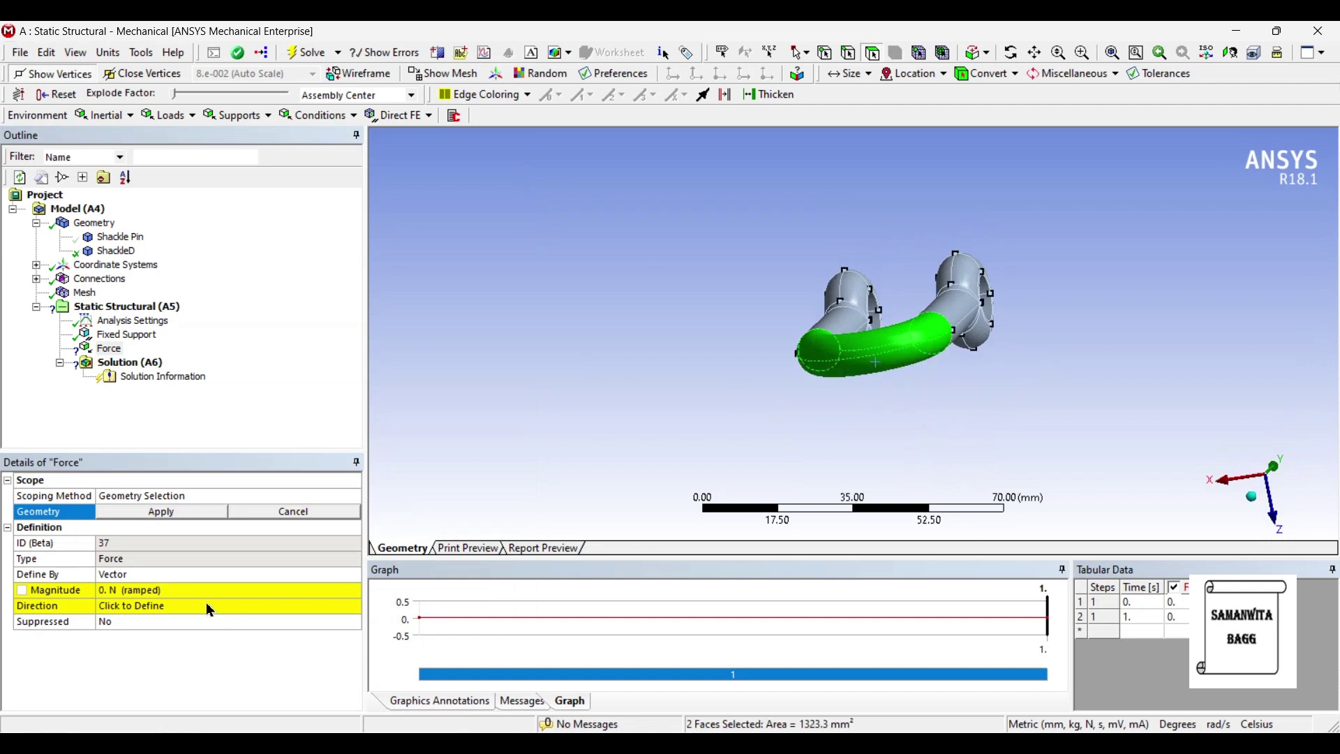
pyautogui.click(150, 513)
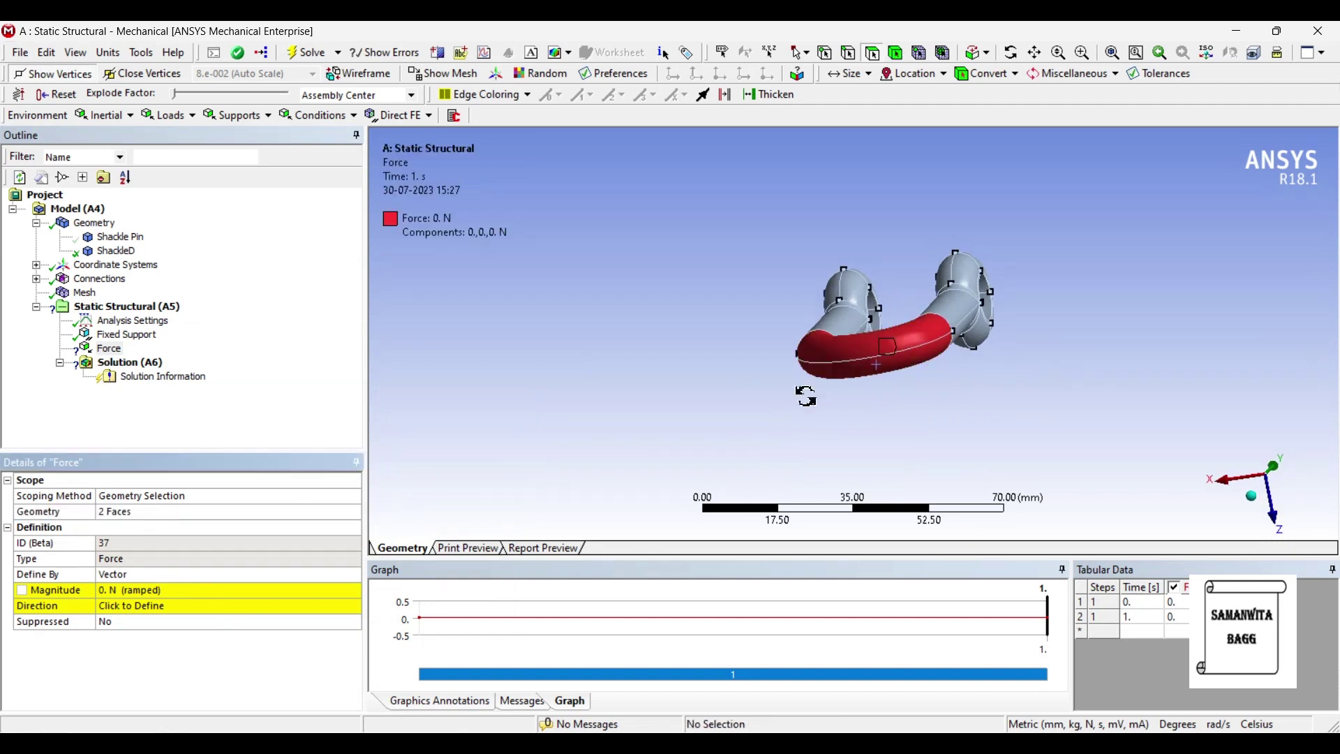
# Step: Define the force by components and set its Y component to -10000 N
pyautogui.moveTo(804, 399); pyautogui.dragTo(880, 424, button='middle')
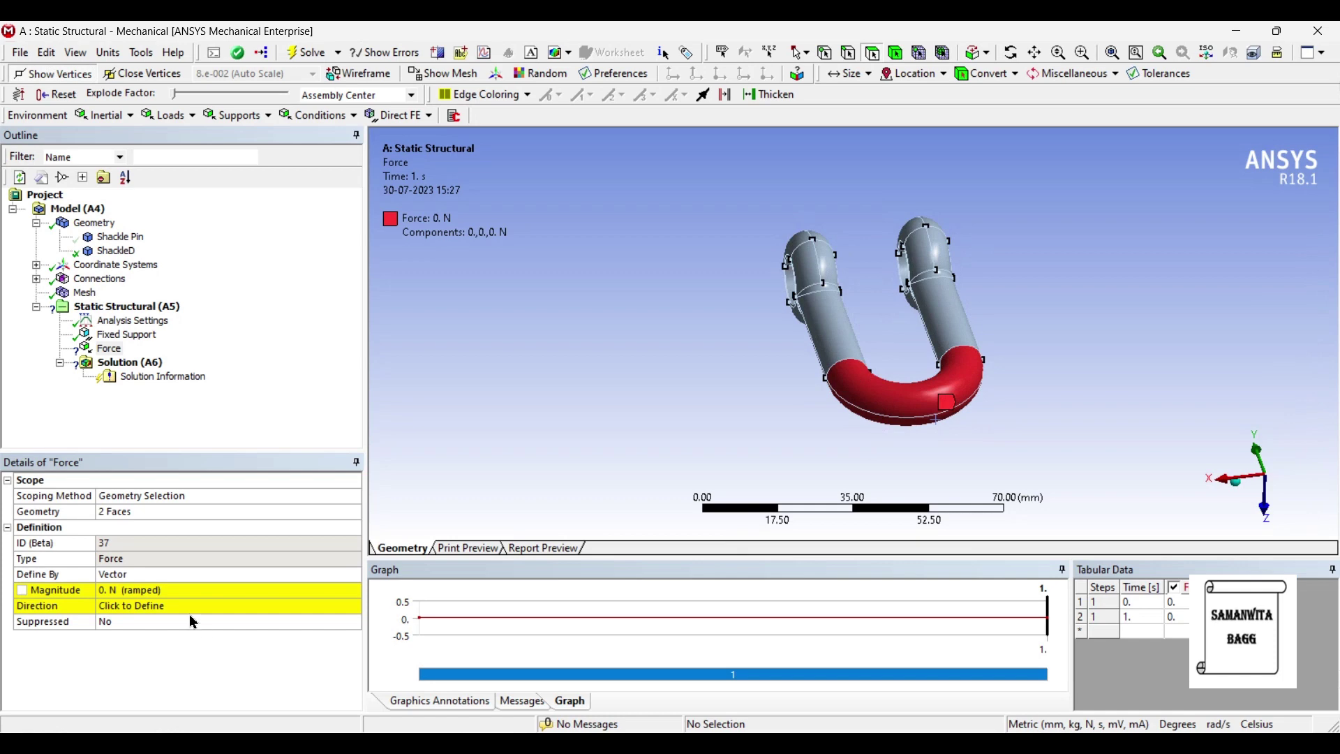
pyautogui.click(185, 574)
pyautogui.click(354, 575)
pyautogui.click(152, 593)
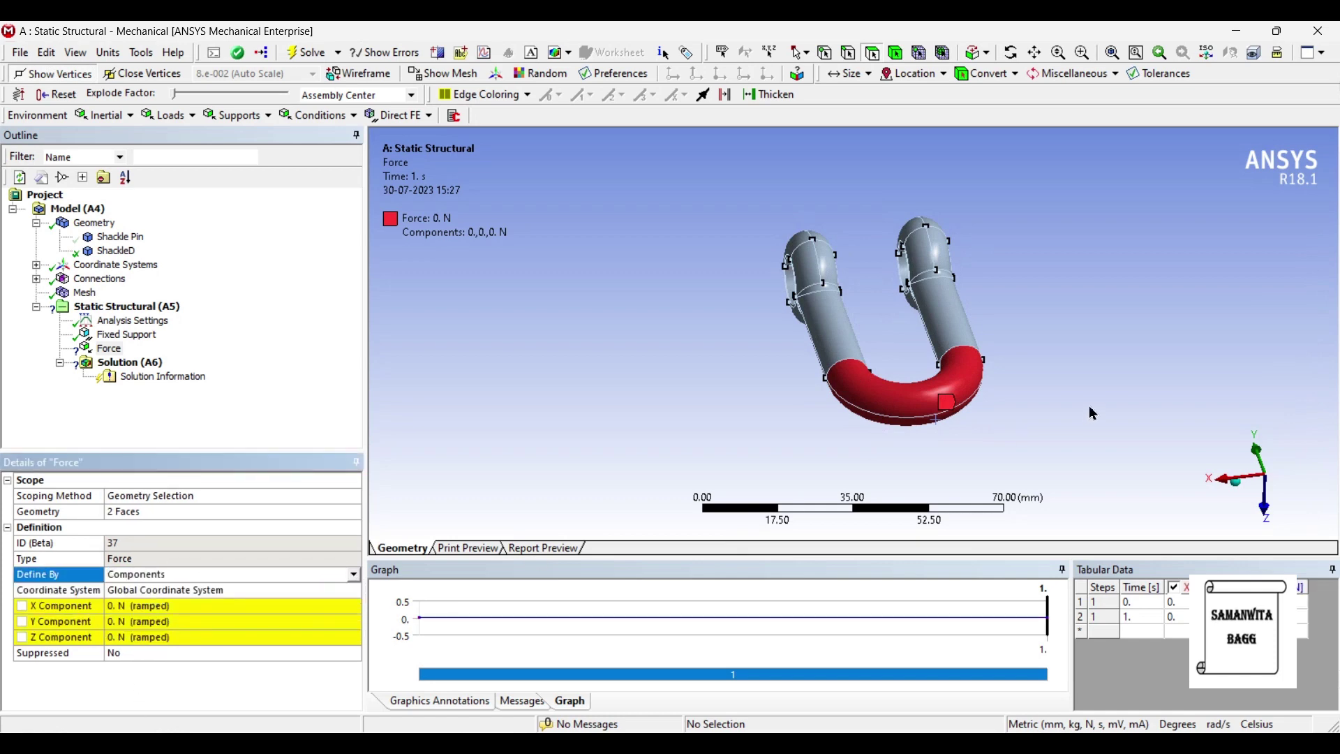
pyautogui.moveTo(998, 485); pyautogui.dragTo(960, 455, button='middle')
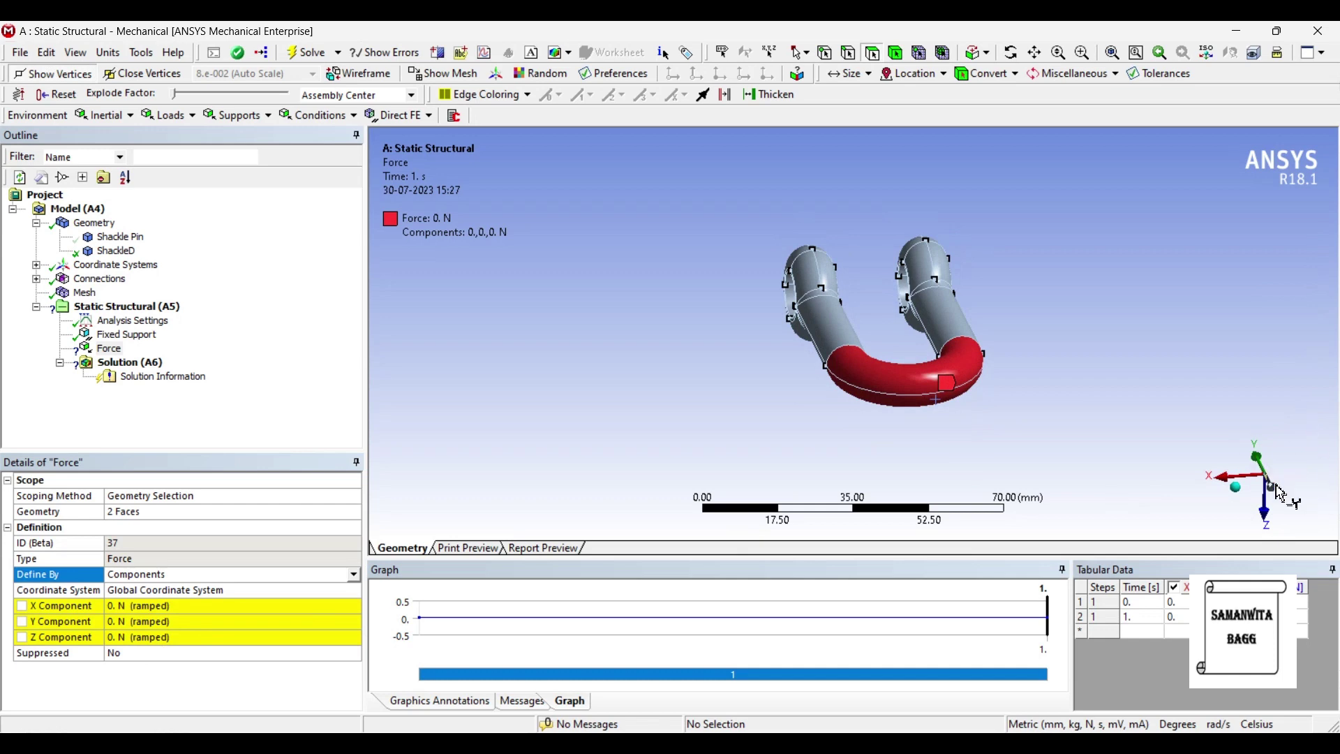
pyautogui.click(180, 625)
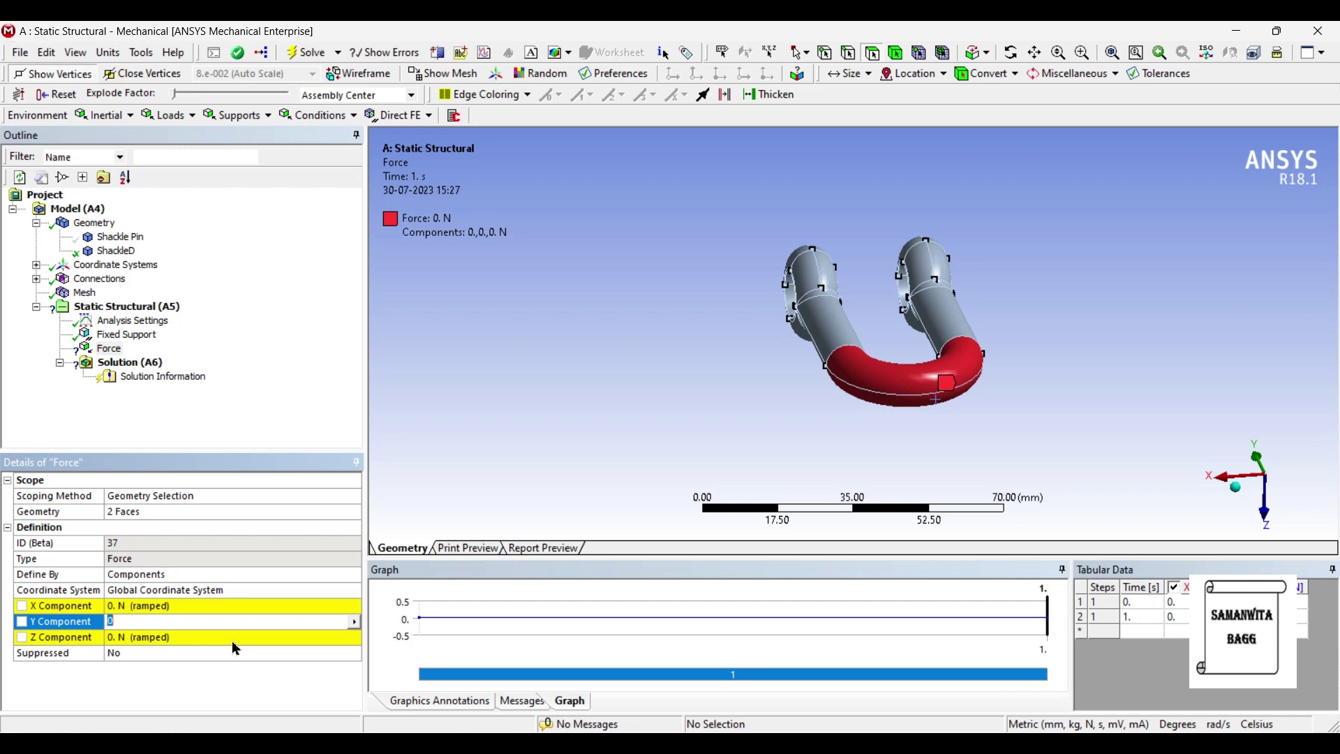
pyautogui.write('-10000')
pyautogui.press('Return')
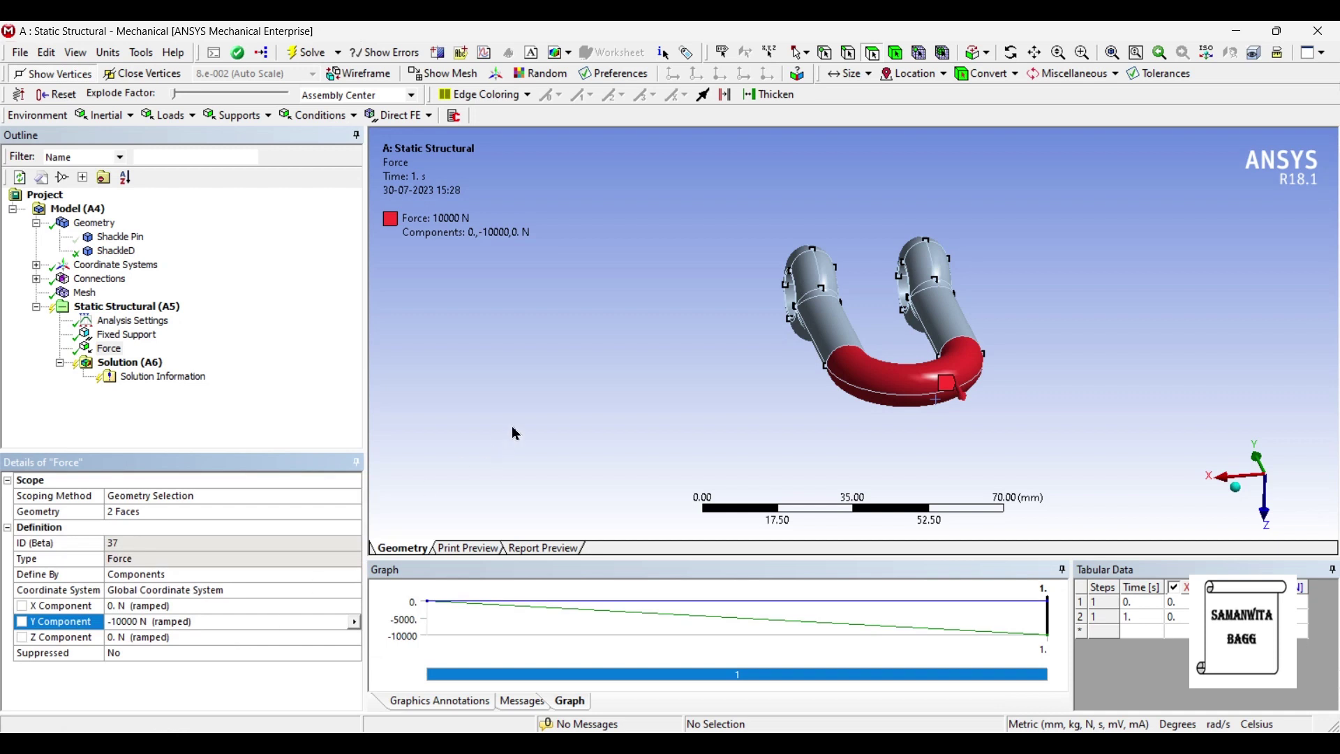
pyautogui.moveTo(700, 385); pyautogui.dragTo(700, 427, button='middle')
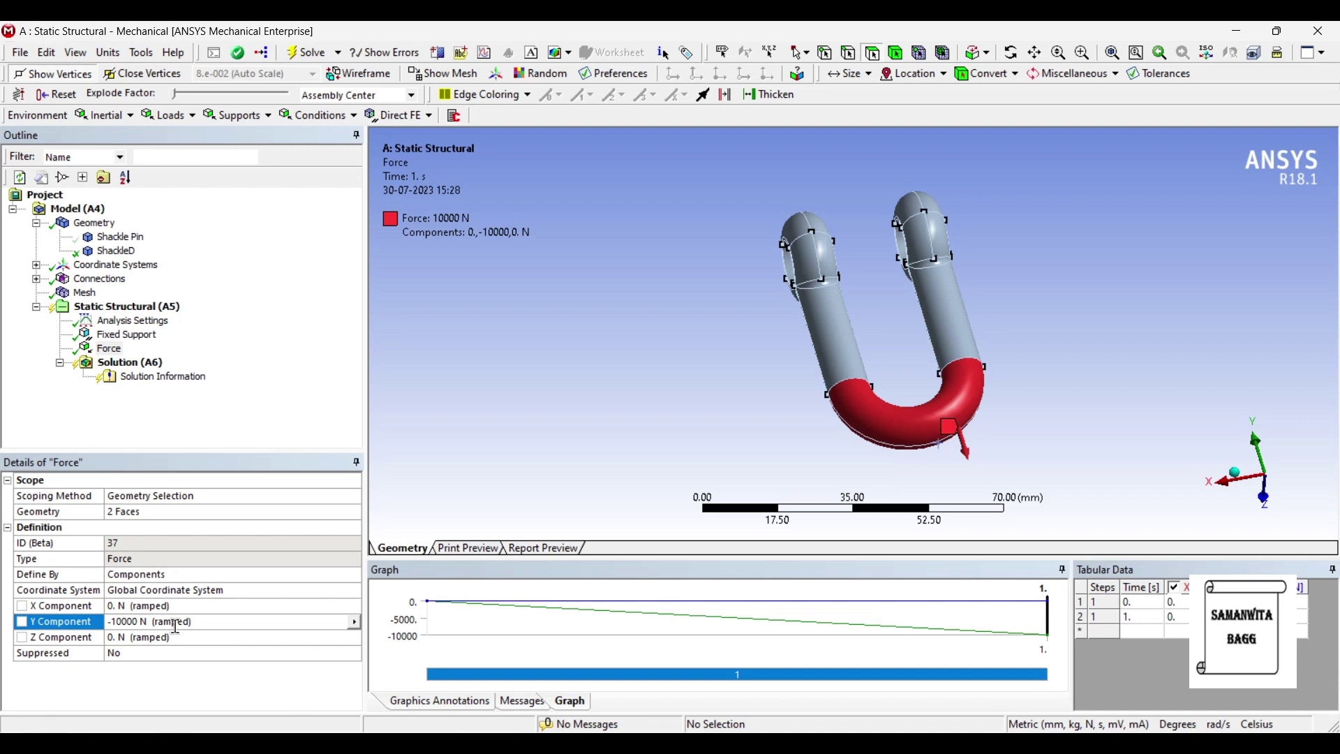
# Step: Add a Total Deformation result for all bodies to the solution
pyautogui.click(140, 363)
pyautogui.rightClick(150, 363)
pyautogui.moveTo(279, 375)
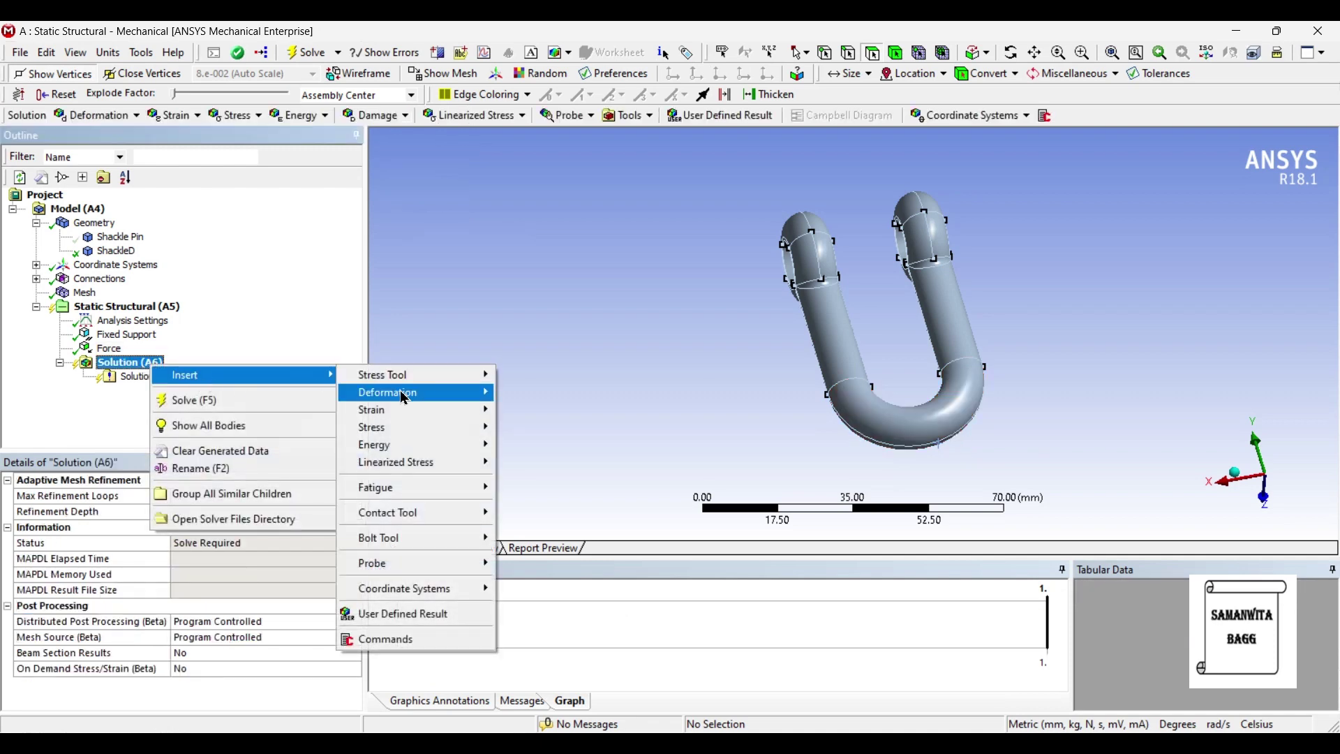
pyautogui.moveTo(403, 395)
pyautogui.click(555, 400)
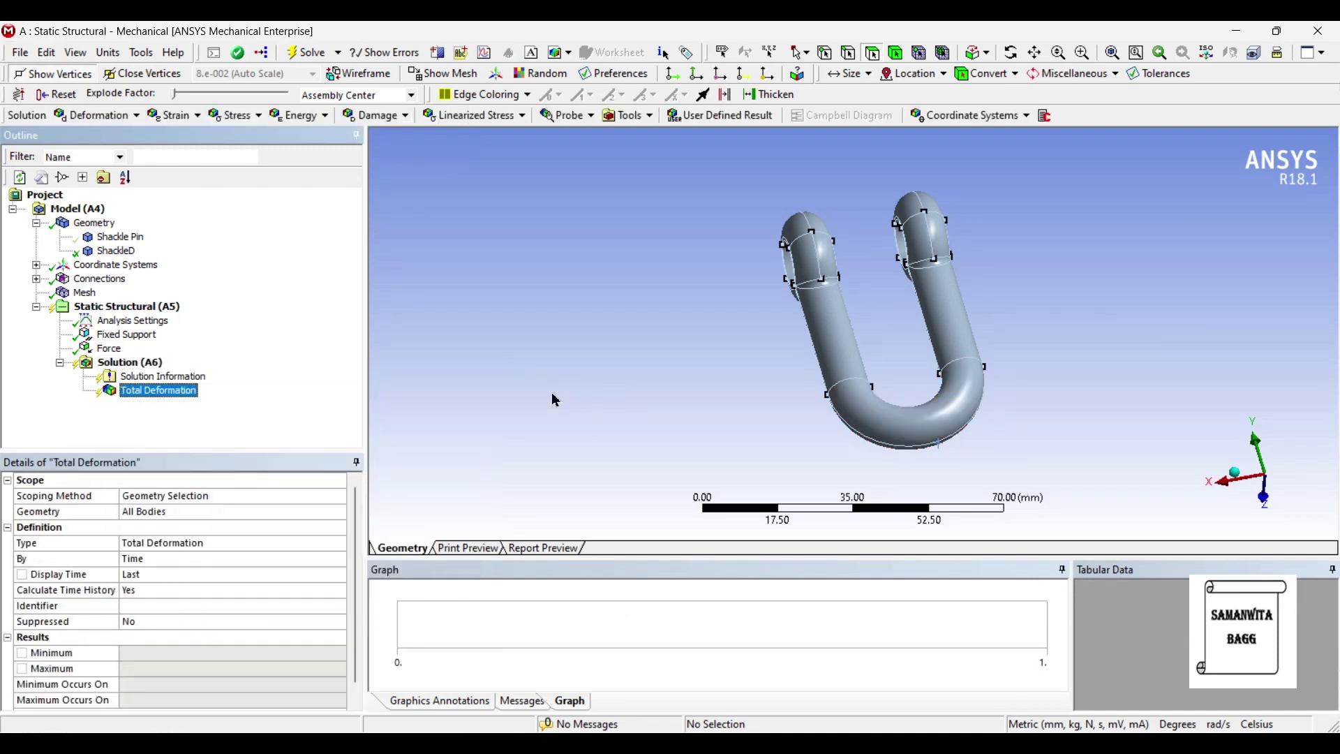
# Step: Add a Directional Deformation result for all bodies to the solution and set its orientation to the Y Axis
pyautogui.click(143, 363)
pyautogui.rightClick(143, 363)
pyautogui.moveTo(162, 373)
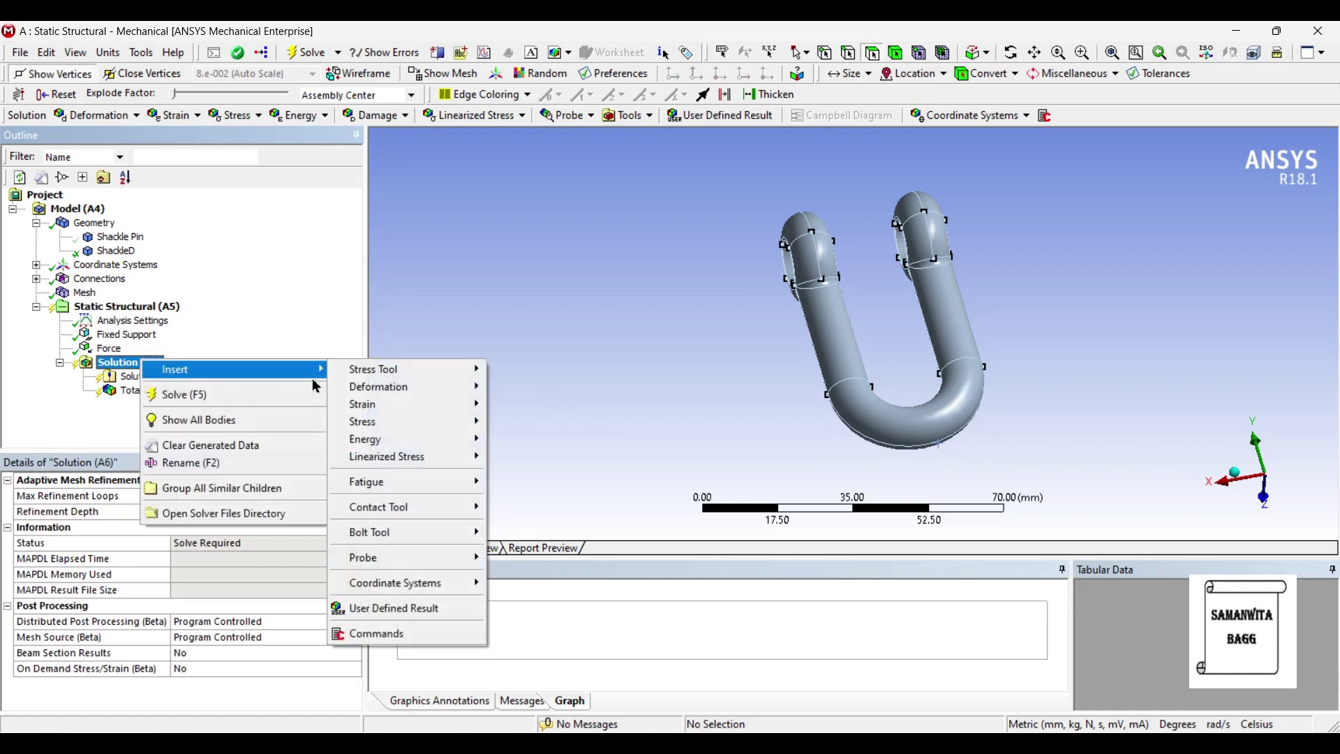
pyautogui.moveTo(380, 389)
pyautogui.click(516, 404)
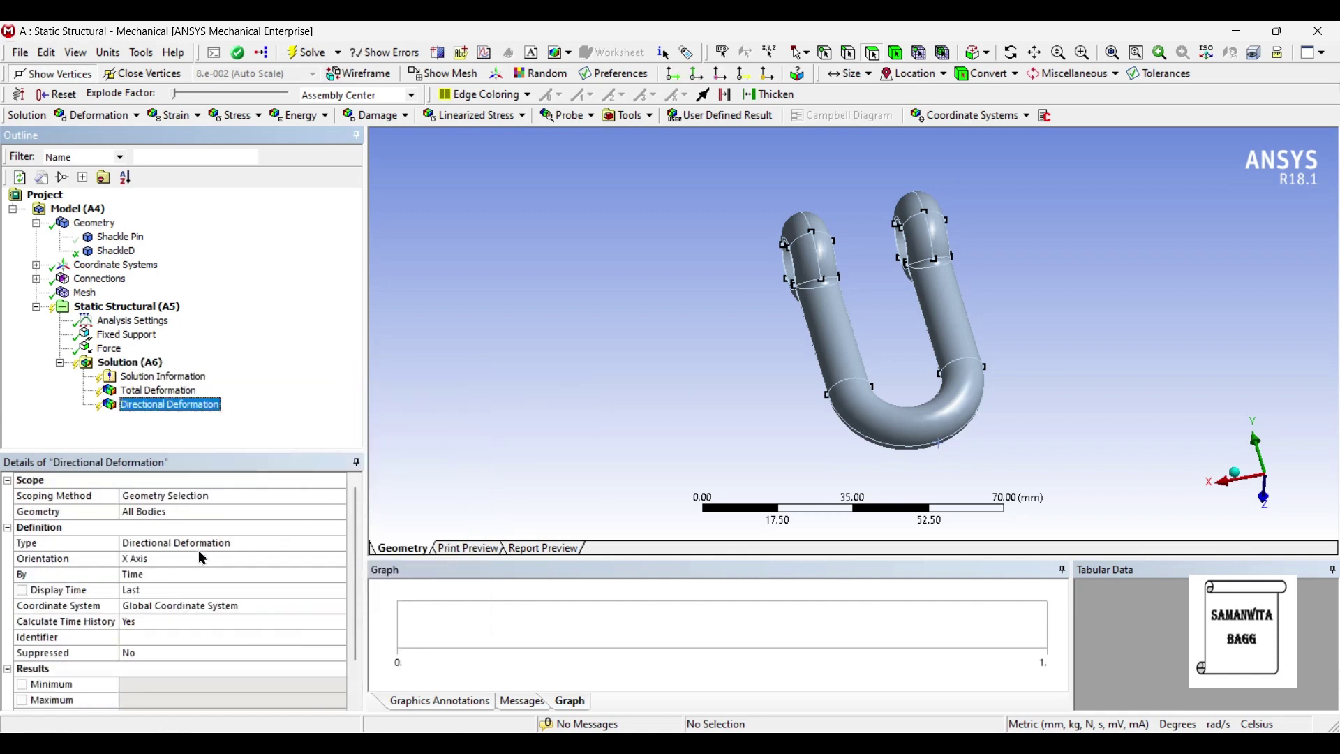
pyautogui.click(200, 561)
pyautogui.click(199, 562)
pyautogui.click(190, 585)
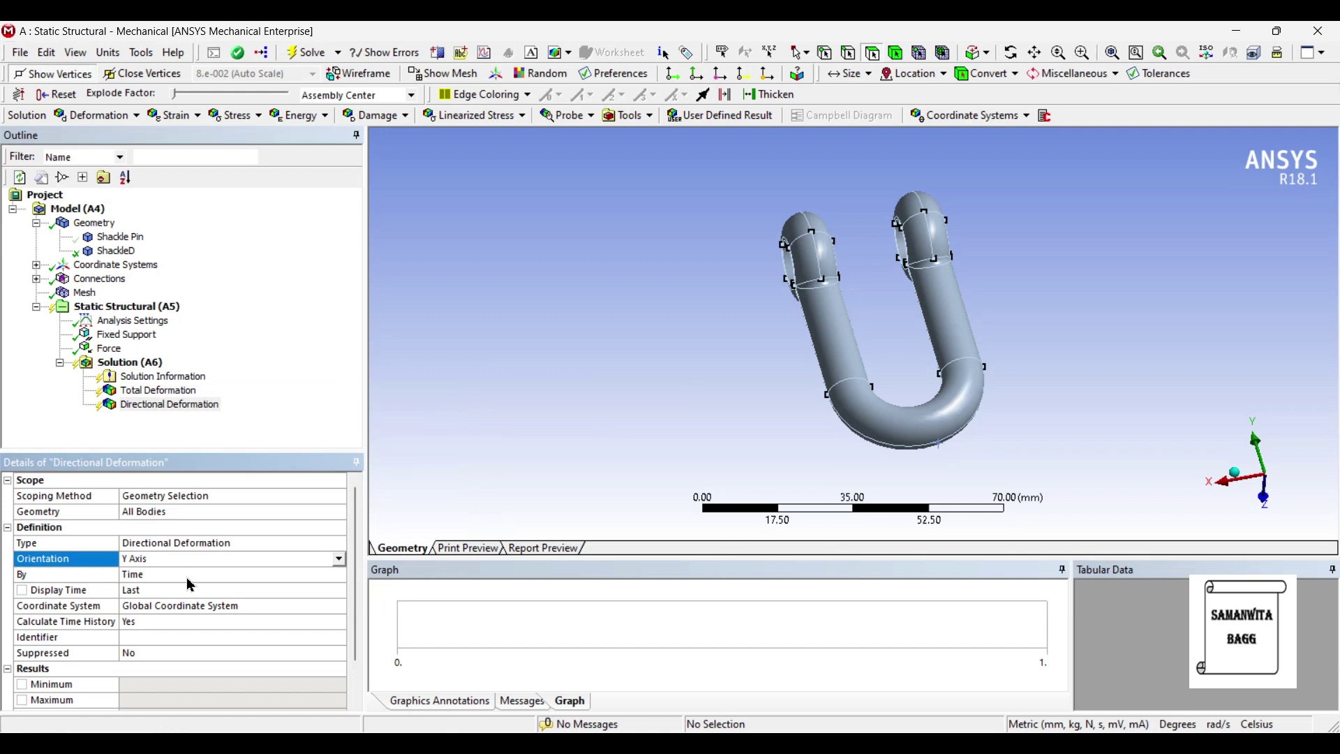
# Step: Add an Equivalent (von-Mises) Stress result for all bodies to the solution
pyautogui.click(140, 364)
pyautogui.rightClick(140, 368)
pyautogui.moveTo(180, 372)
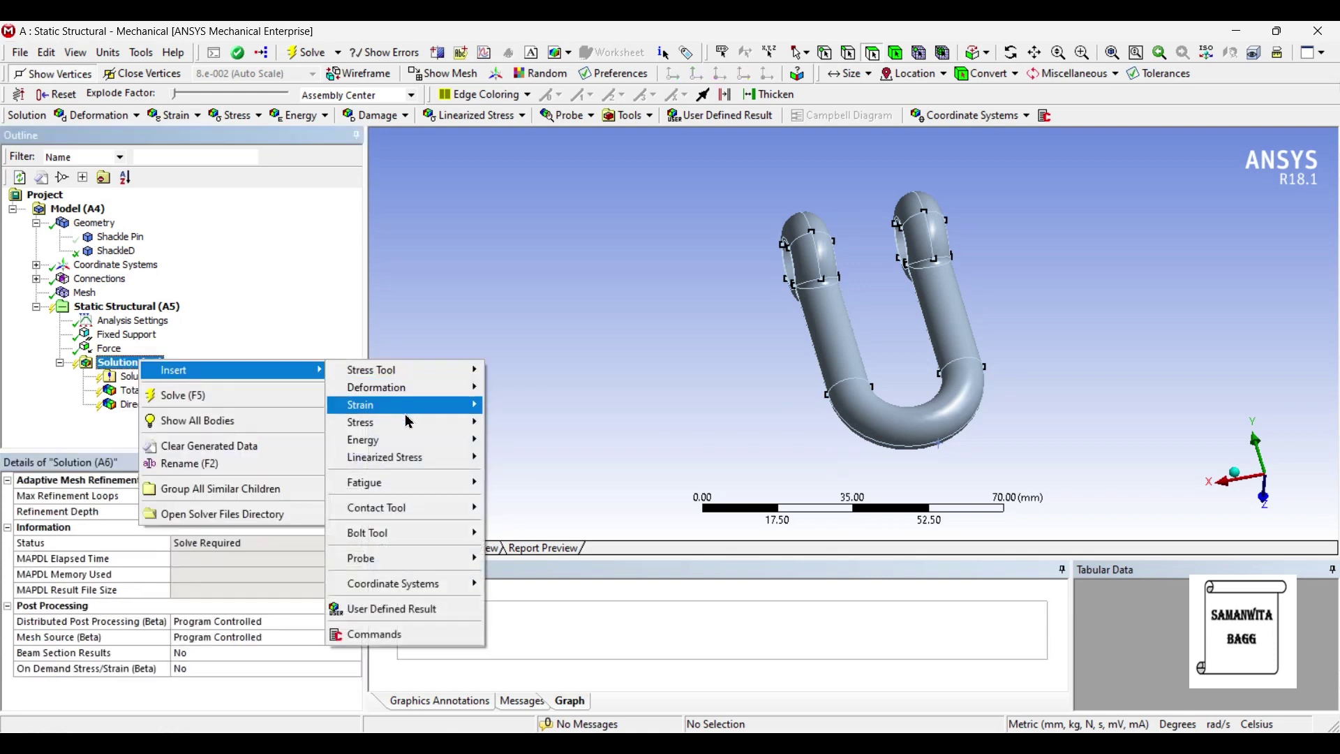
pyautogui.moveTo(410, 429)
pyautogui.click(551, 422)
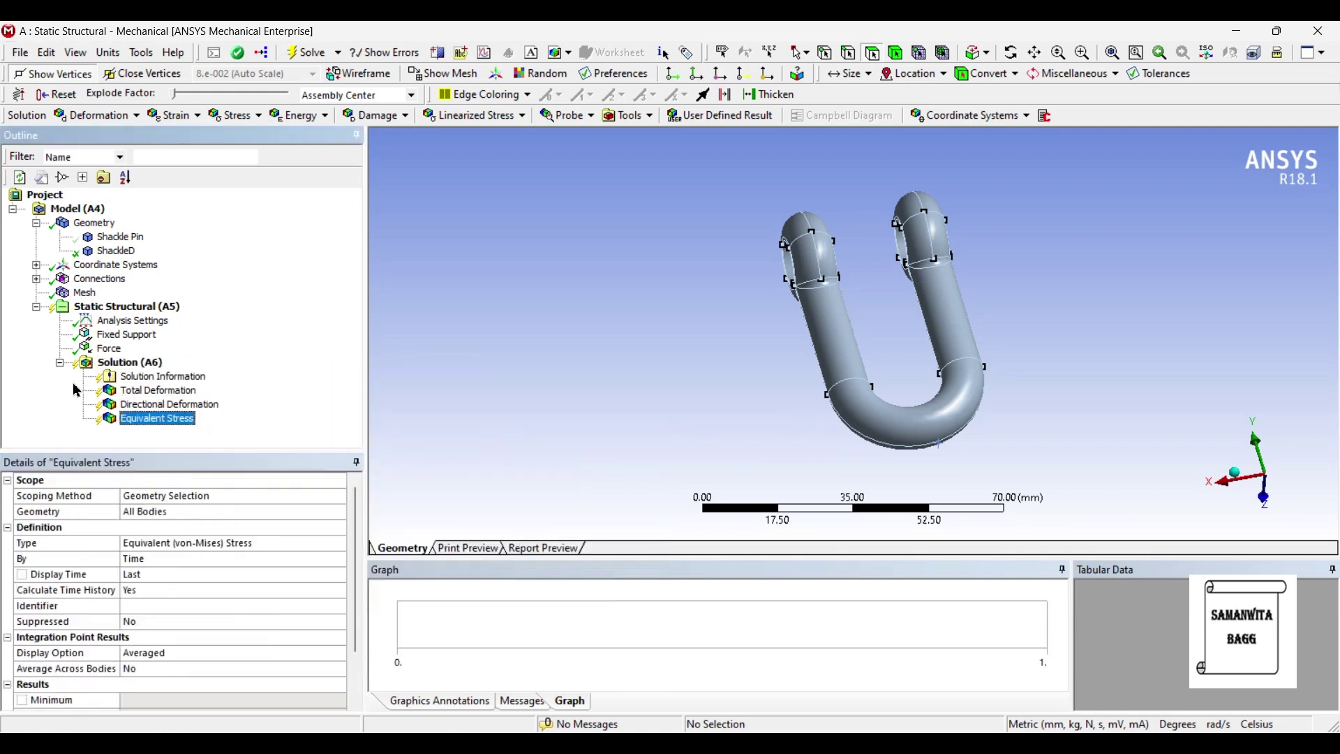
# Step: Add an Equivalent (von-Mises) Elastic Strain result to the solution
pyautogui.rightClick(136, 366)
pyautogui.moveTo(230, 377)
pyautogui.moveTo(398, 411)
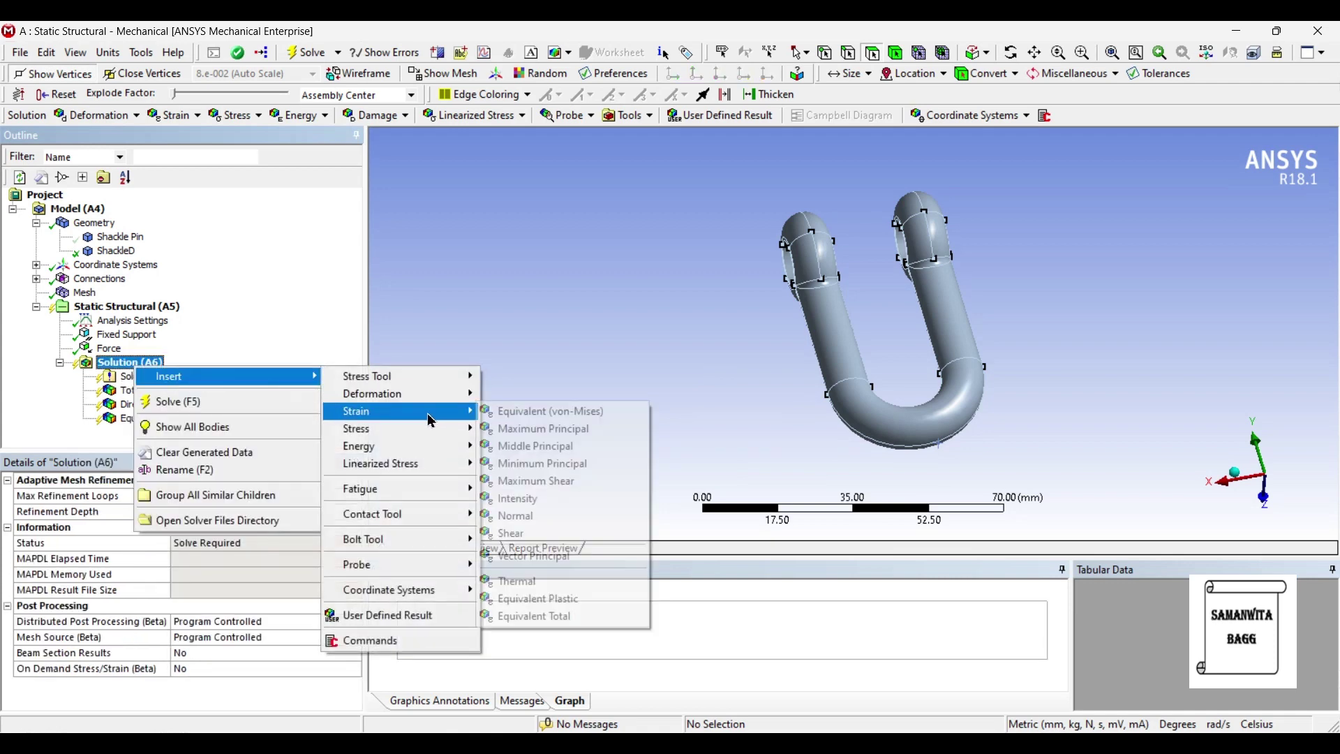
pyautogui.click(527, 416)
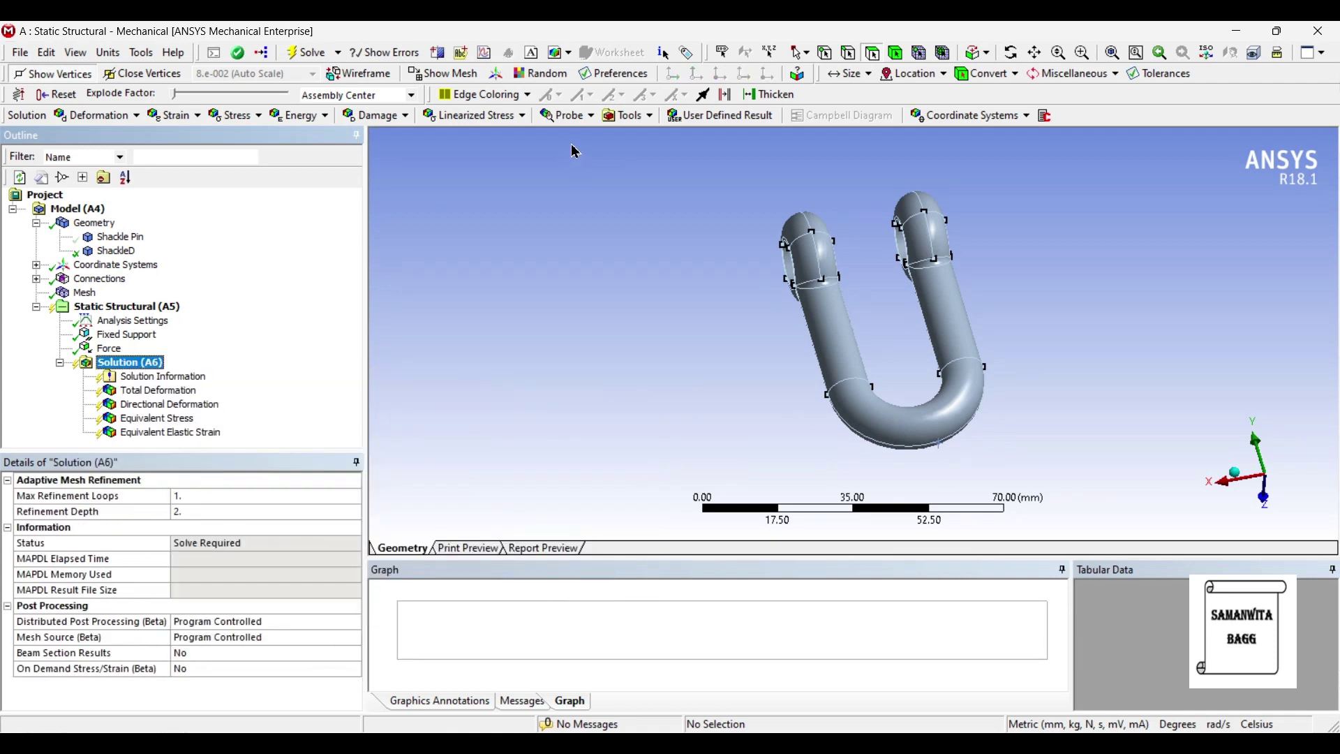
# Step: Add a Stress Tool with a Safety Factor result to the solution and solve the analysis
pyautogui.click(630, 119)
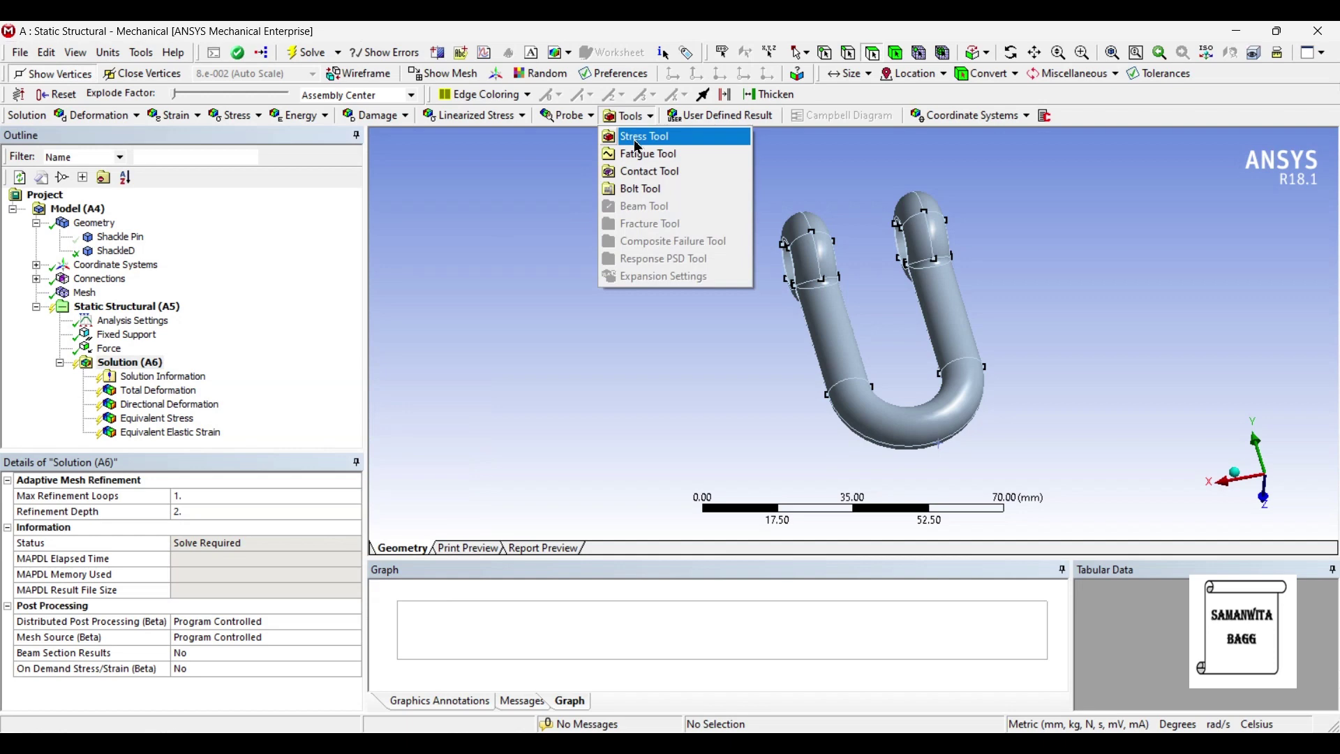
pyautogui.click(638, 137)
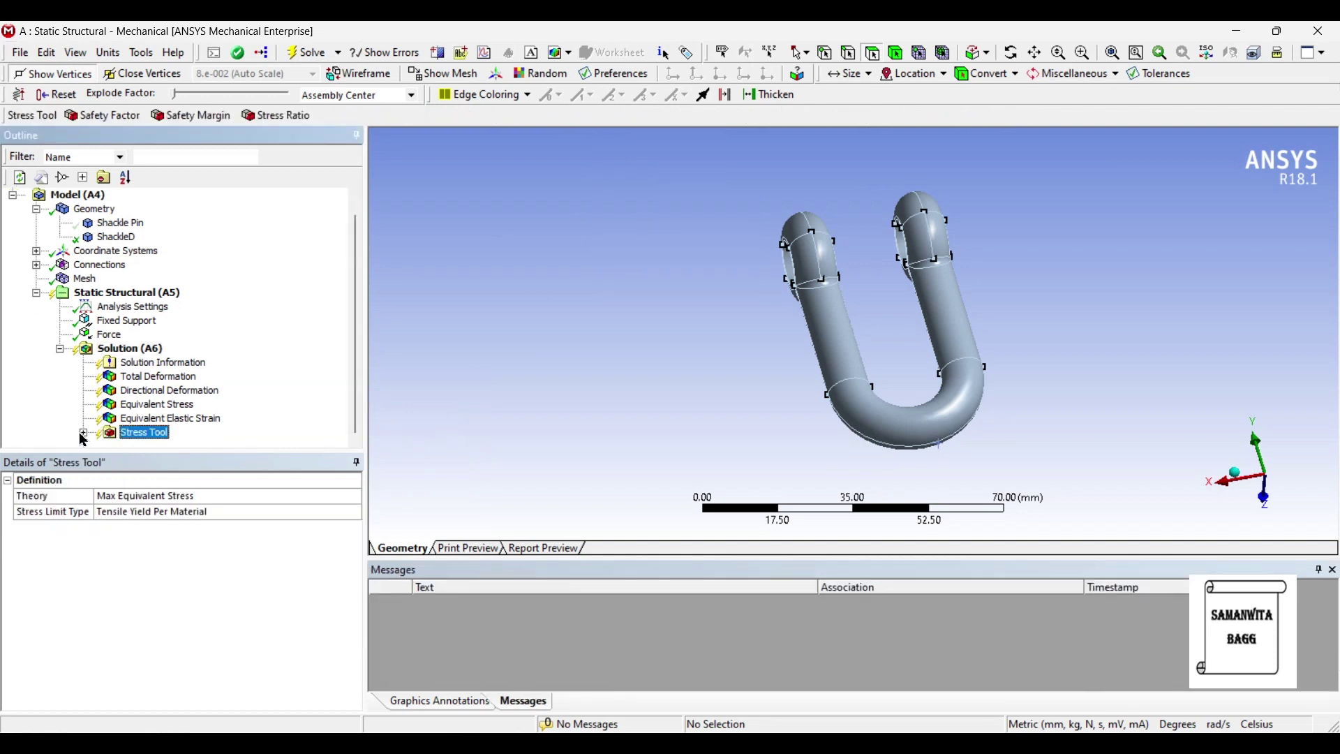
pyautogui.click(82, 433)
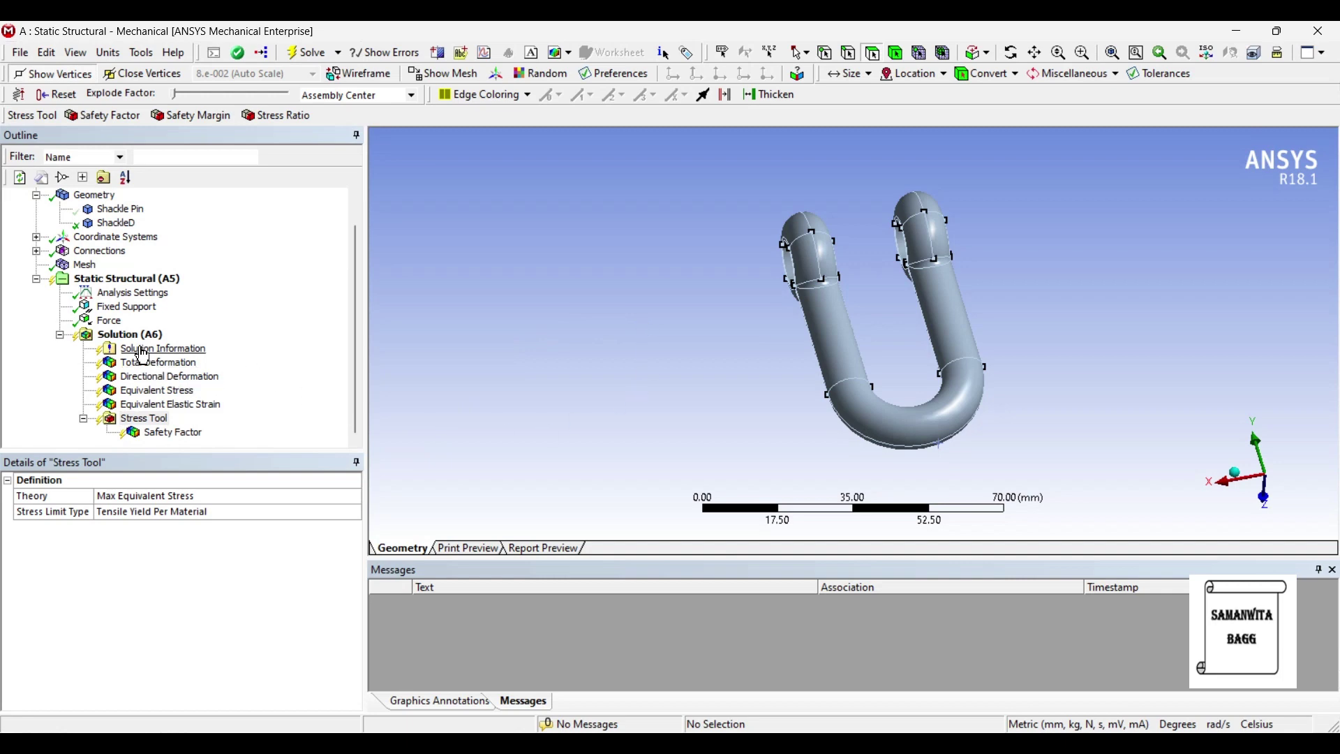
pyautogui.click(131, 335)
pyautogui.click(307, 52)
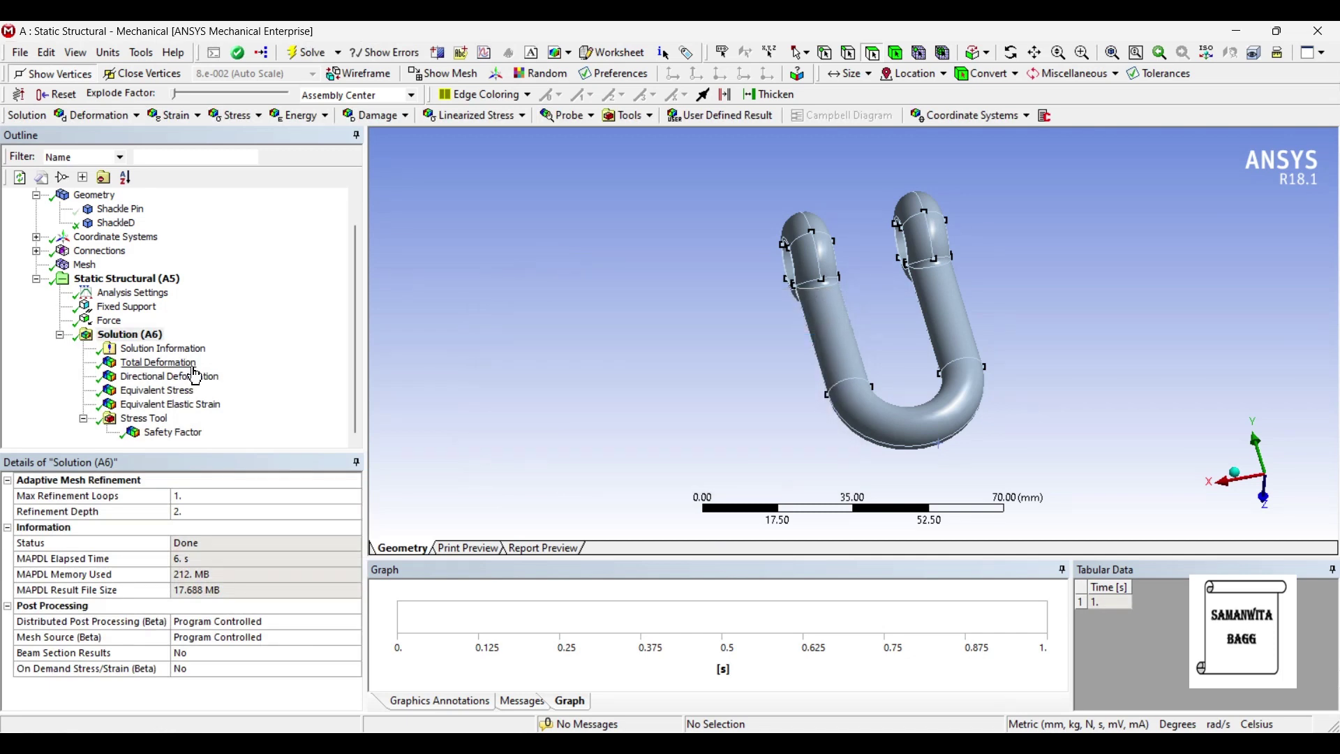
# Step: Display the Total Deformation contour of the shackle, play its animation and pause it
pyautogui.click(160, 362)
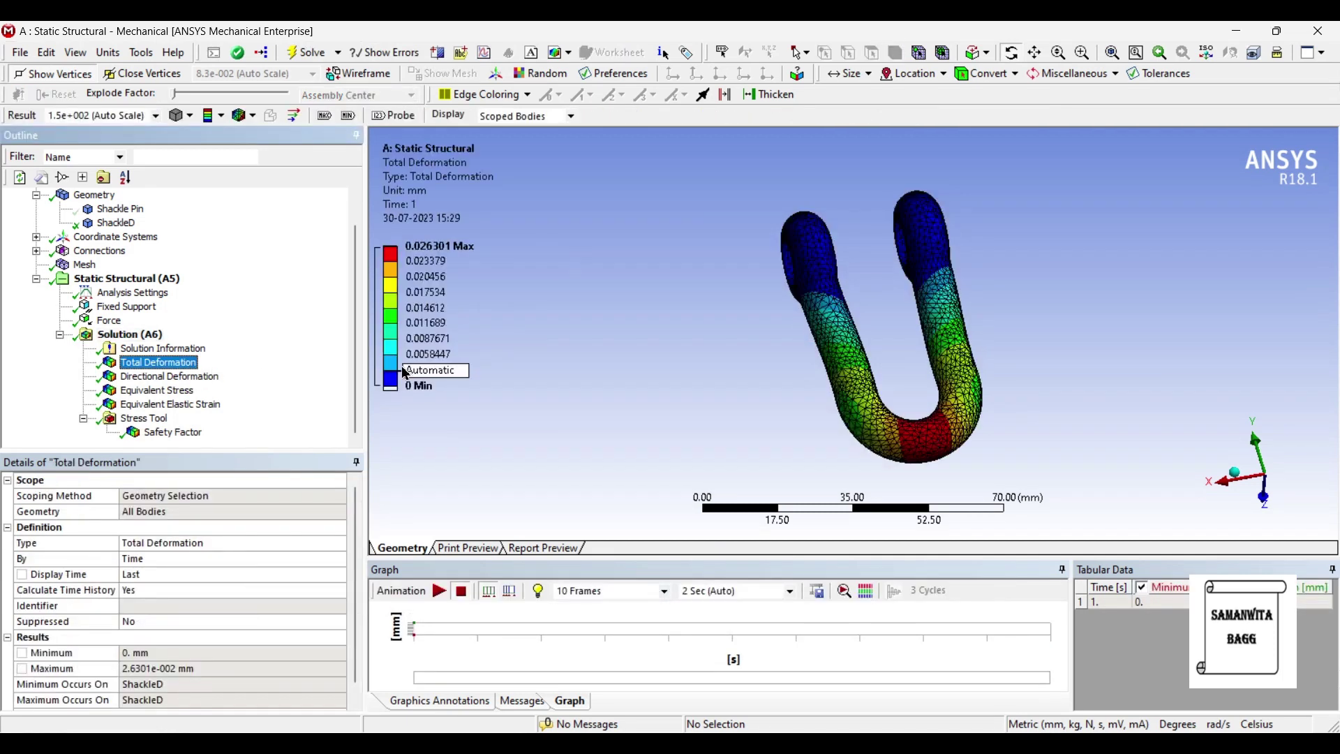
pyautogui.moveTo(763, 427)
pyautogui.mouseDown(button='middle')
pyautogui.moveTo(726, 437)
pyautogui.moveTo(726, 454)
pyautogui.moveTo(779, 447)
pyautogui.mouseUp(button='middle')
pyautogui.click(439, 590)
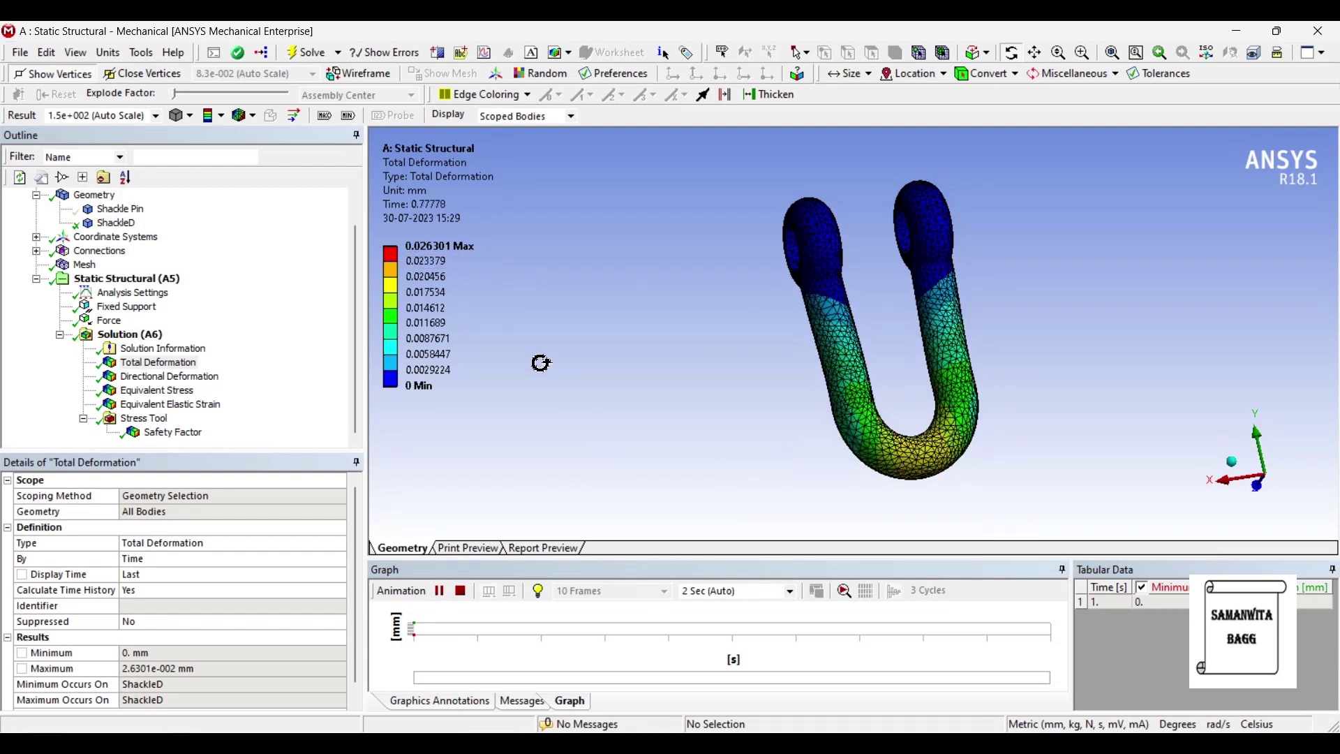
pyautogui.click(439, 592)
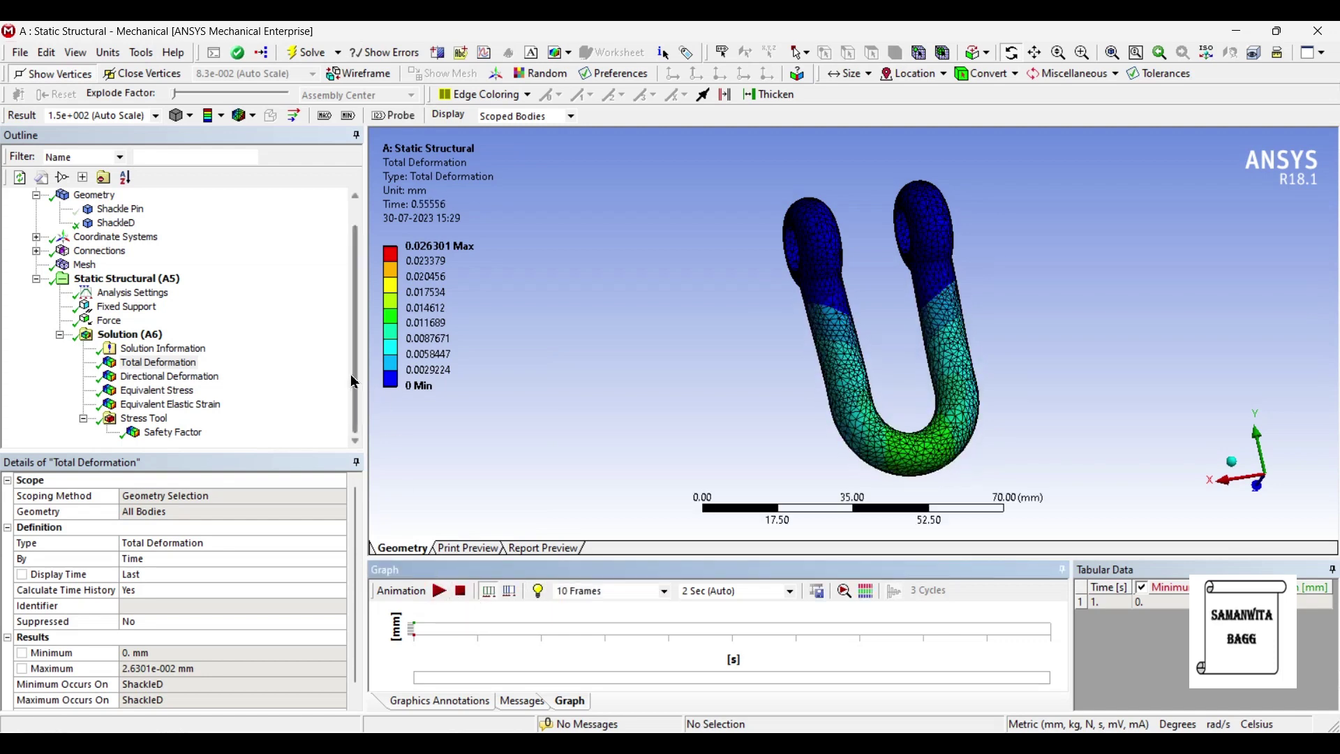
# Step: Display the Y-axis Directional Deformation contour and play its animation briefly
pyautogui.click(170, 377)
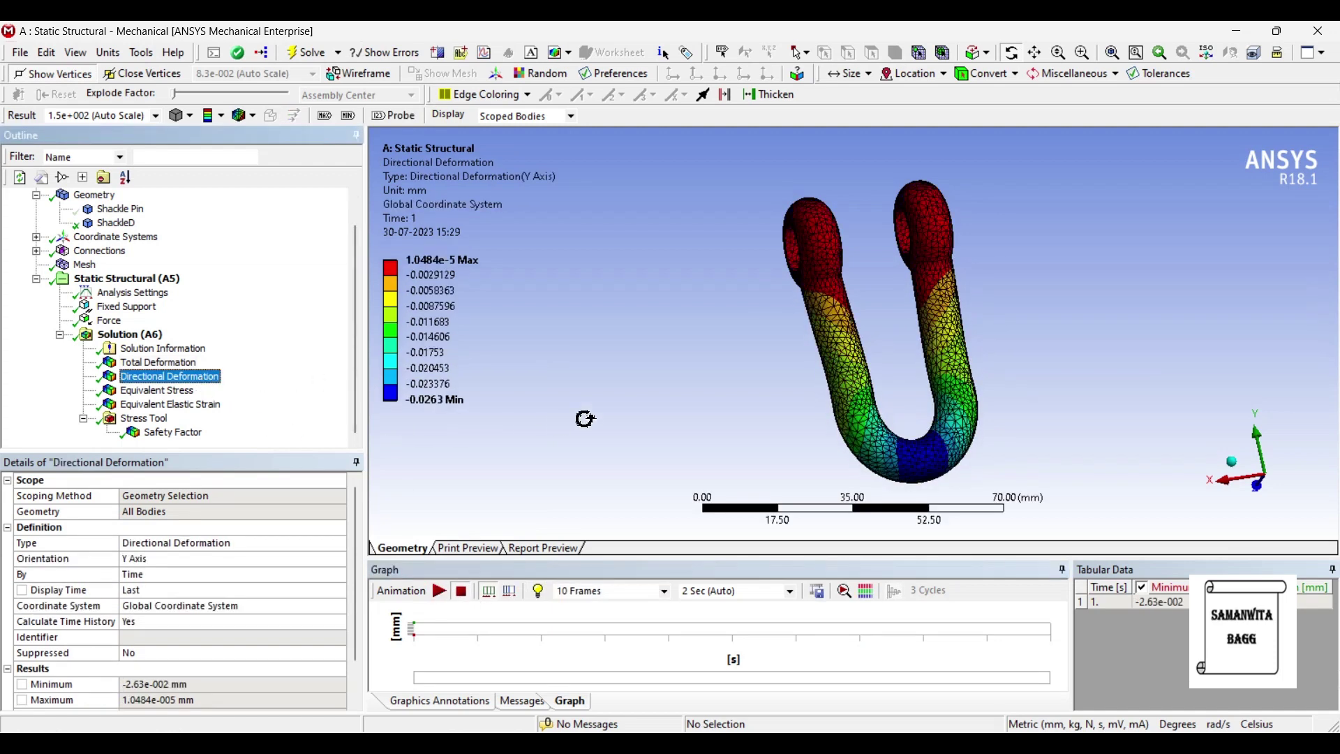
pyautogui.click(439, 591)
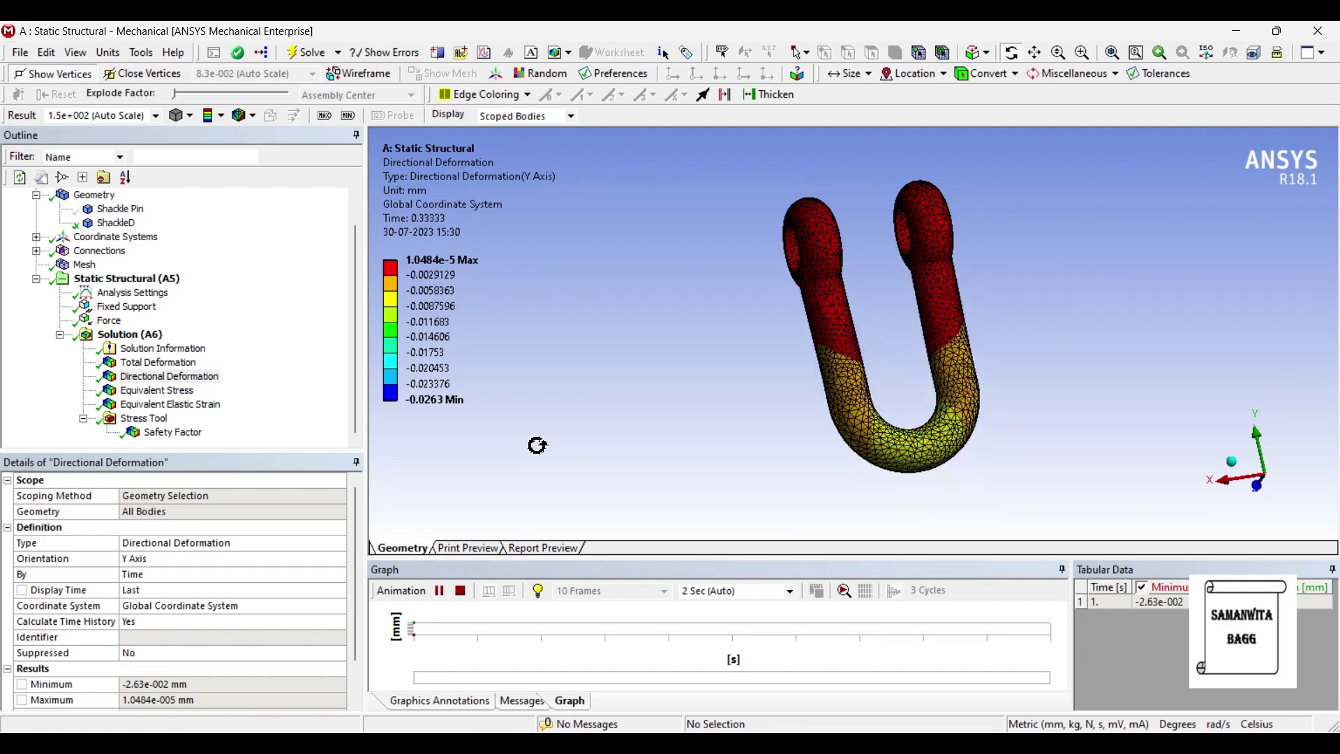
pyautogui.click(438, 591)
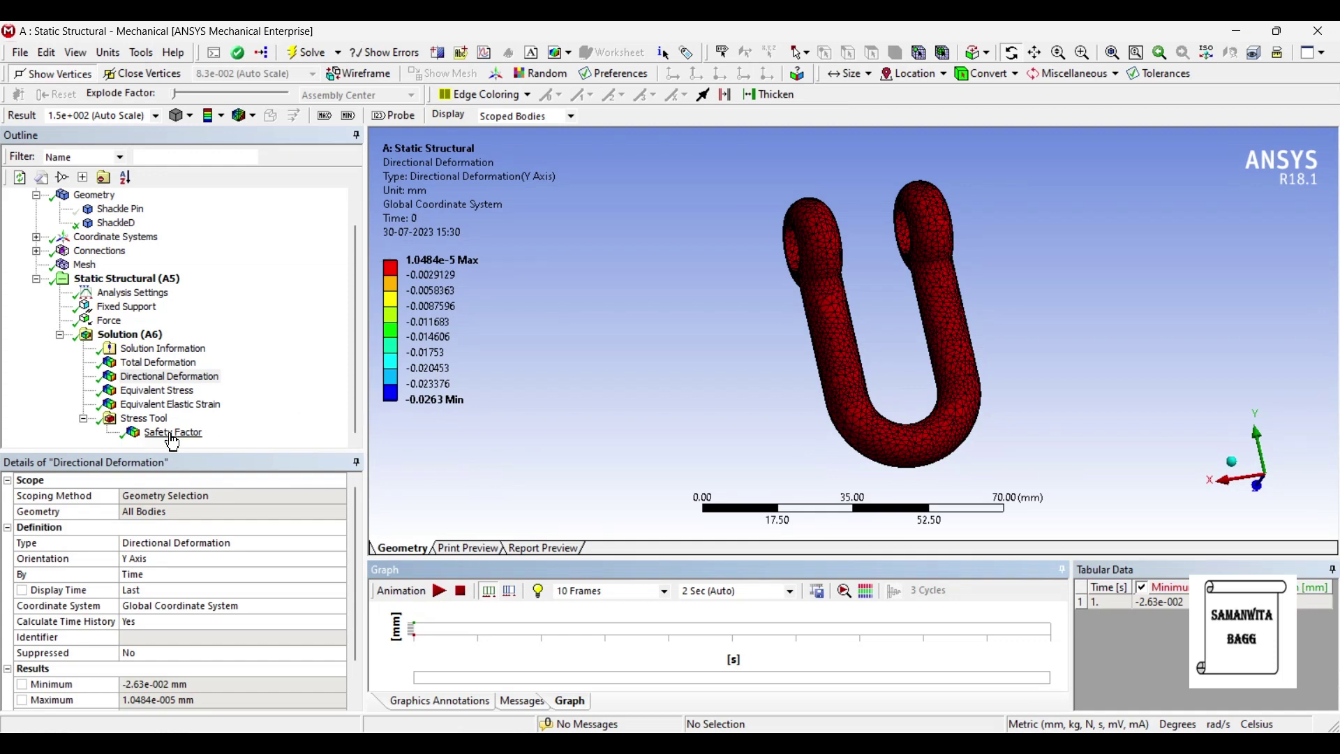
# Step: Examine the Equivalent Stress contour from another angle, play its animation and stop it
pyautogui.click(158, 391)
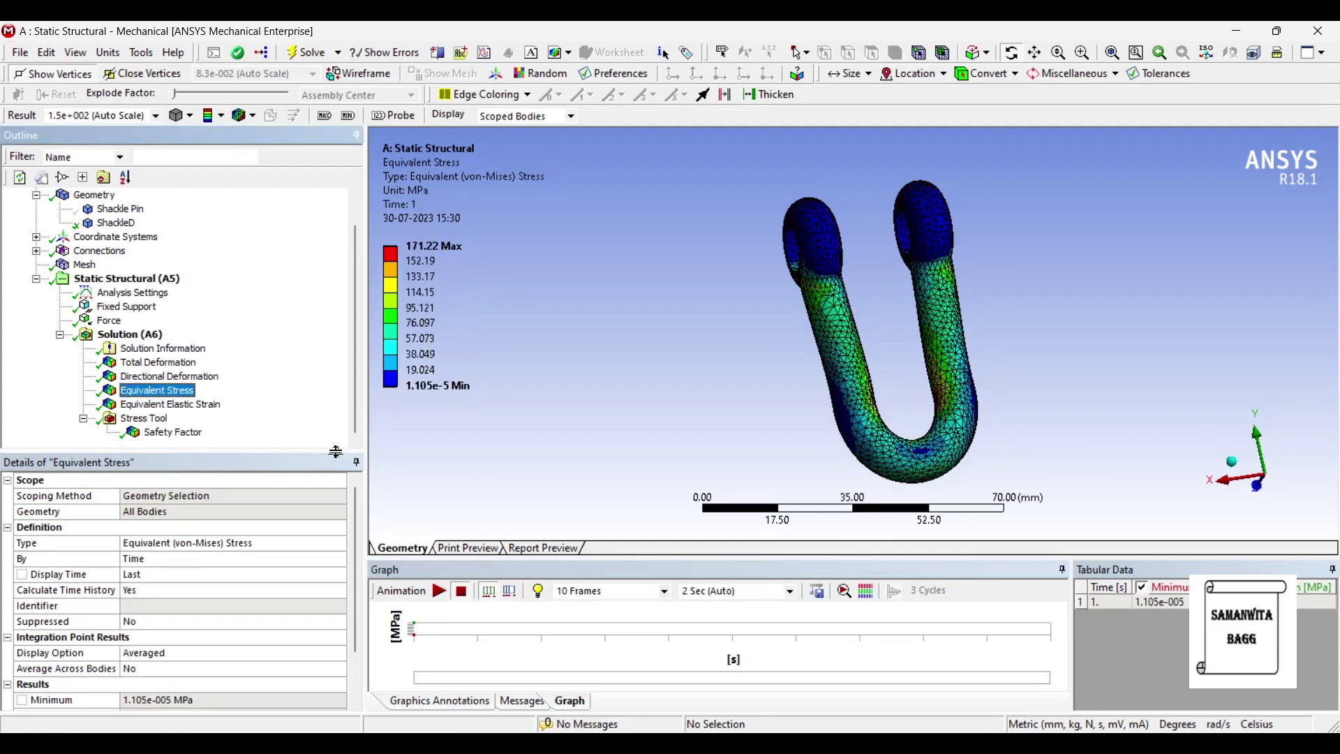
pyautogui.moveTo(766, 436); pyautogui.dragTo(745, 471)
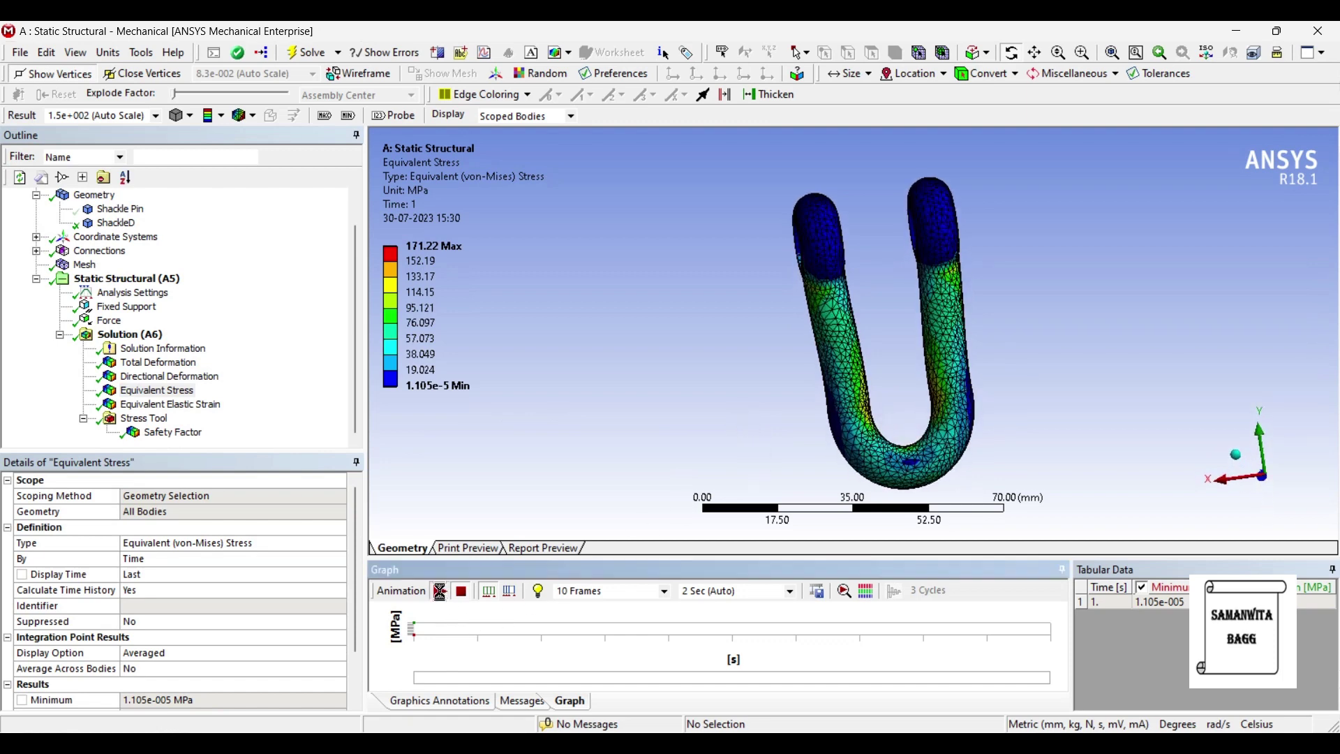
pyautogui.click(439, 591)
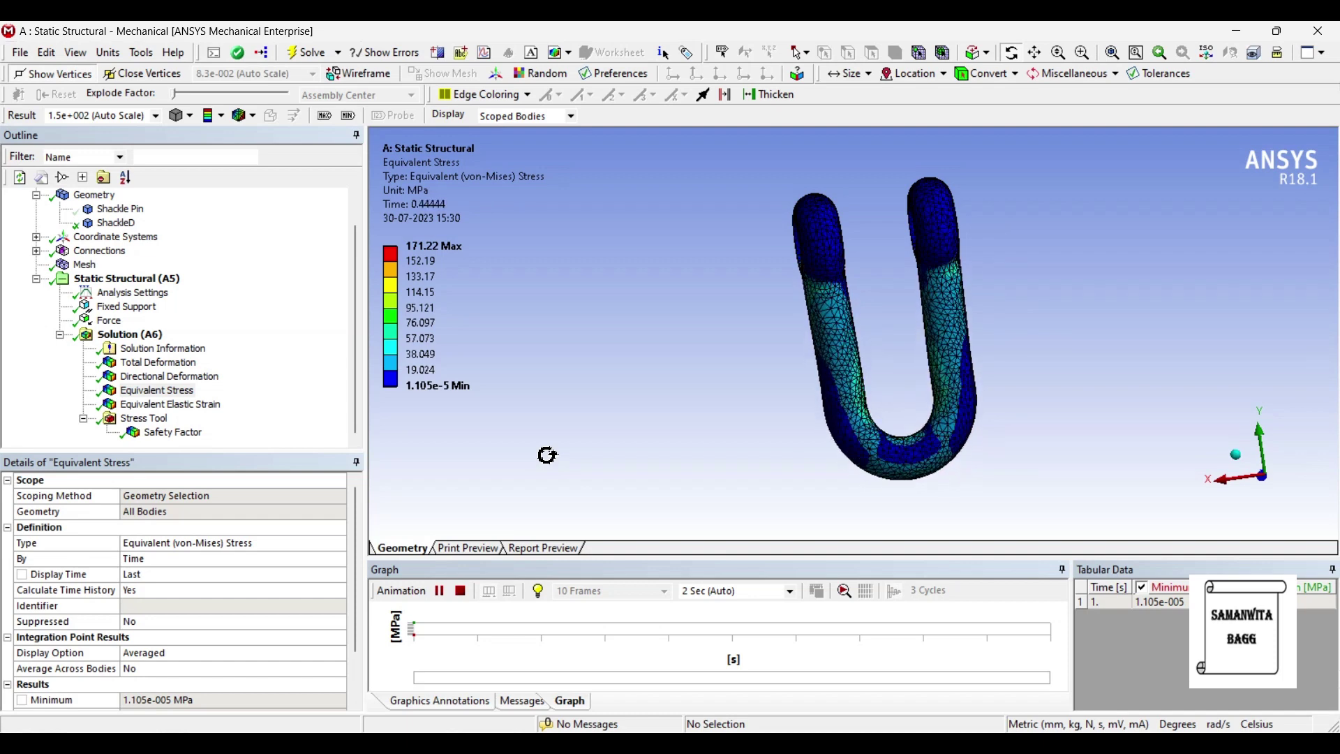
pyautogui.click(460, 591)
# Step: Display the Equivalent Elastic Strain contour and play its animation briefly
pyautogui.click(169, 405)
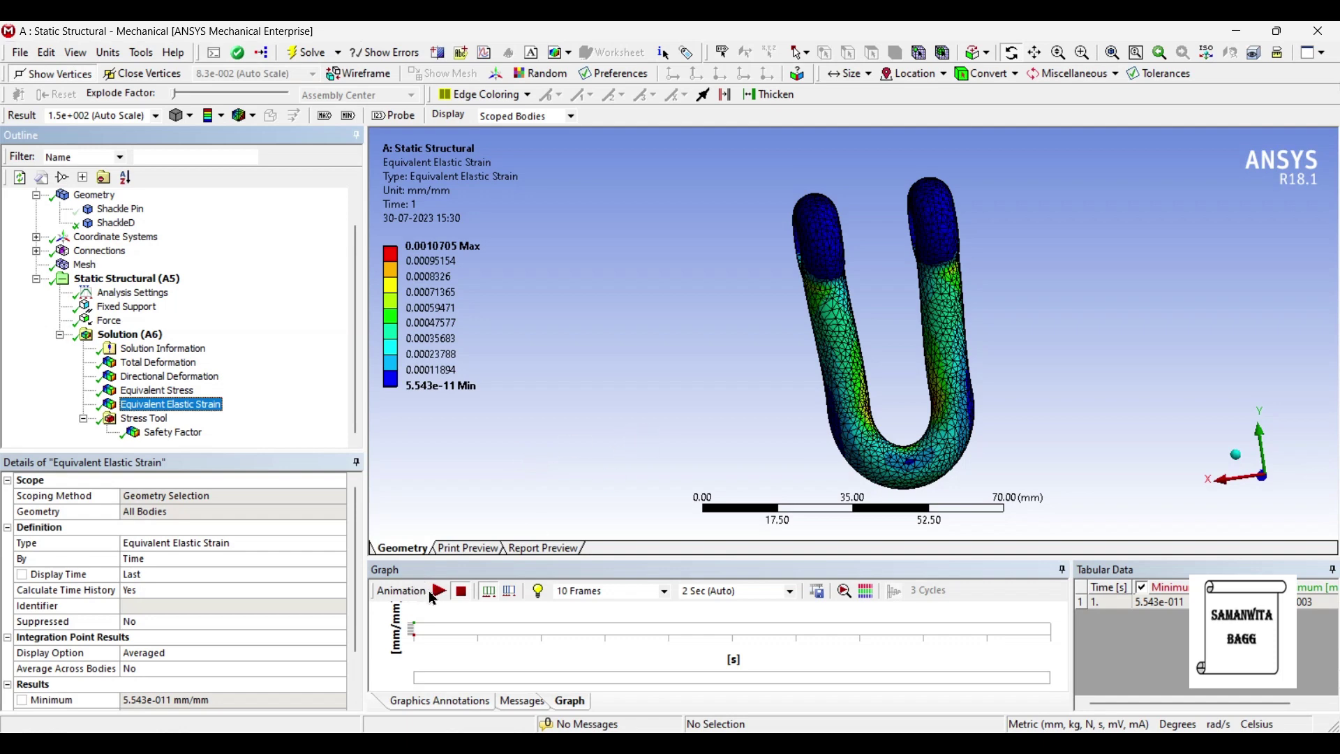
pyautogui.click(438, 592)
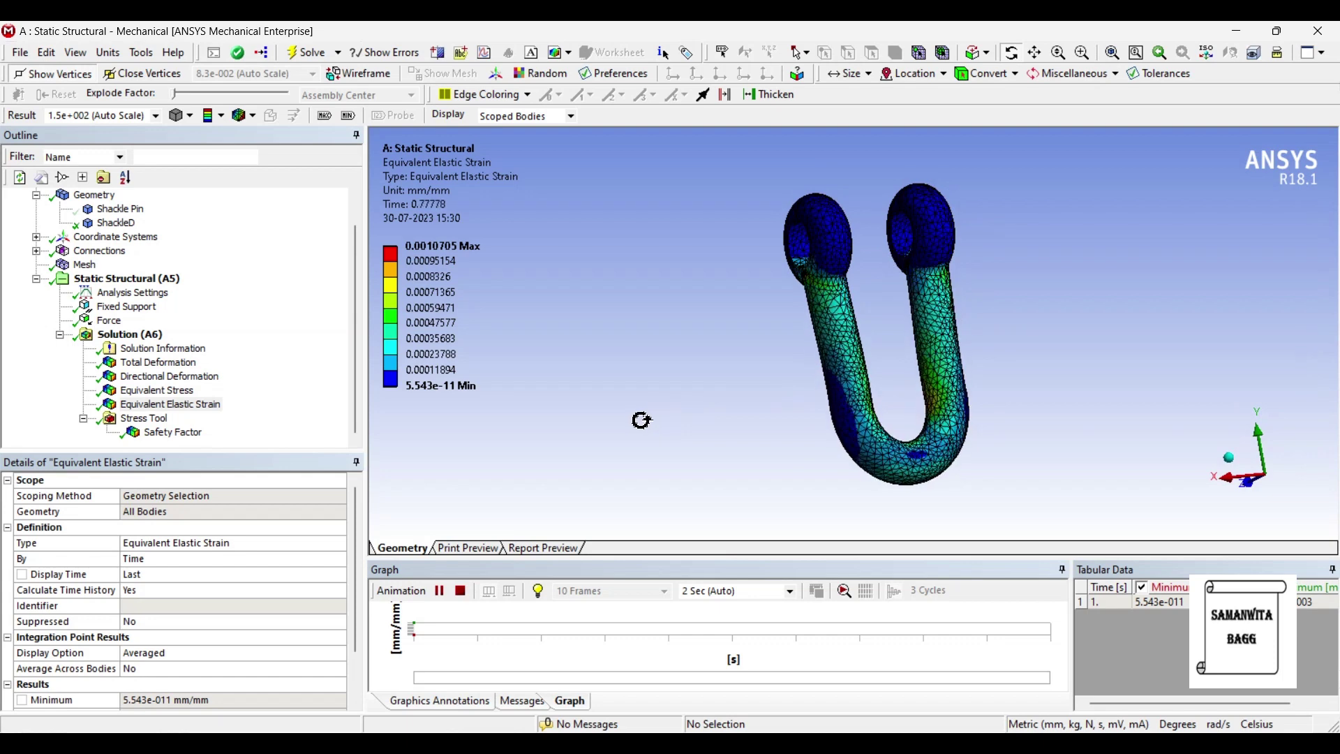
pyautogui.click(439, 591)
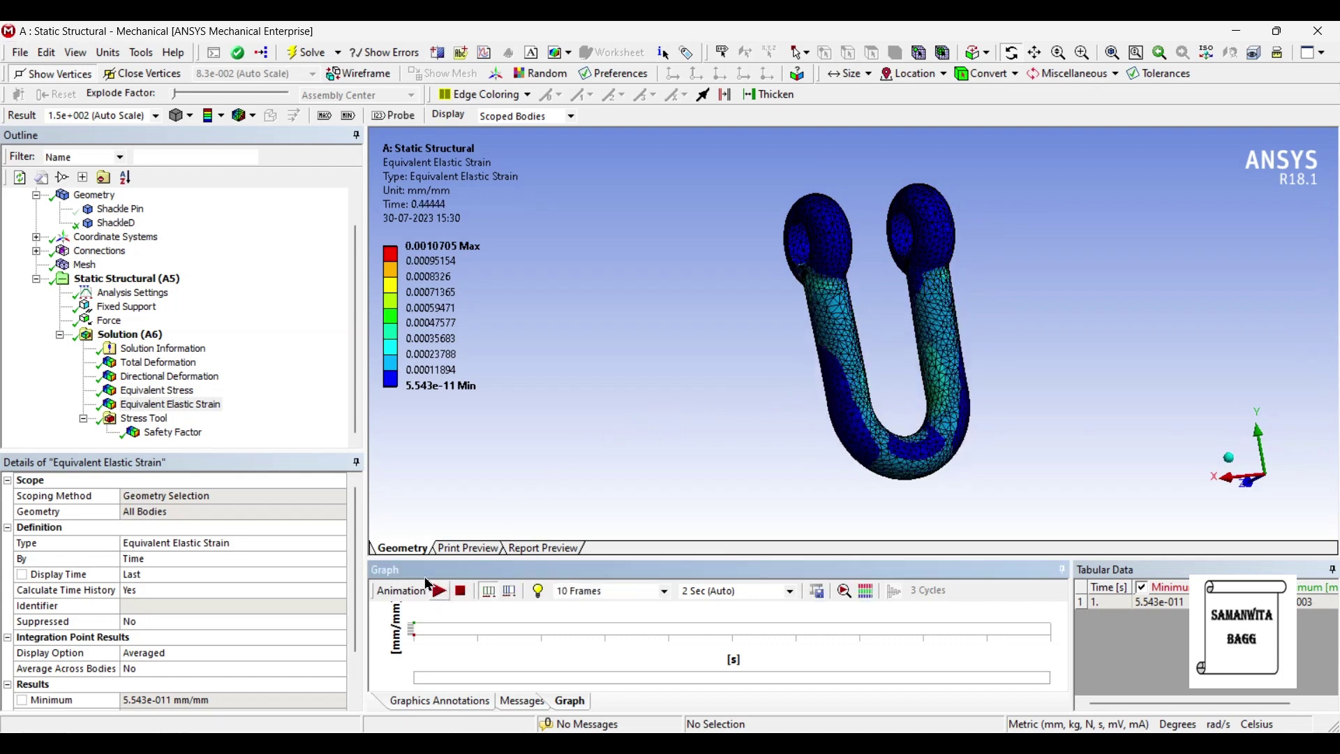
# Step: Display the Safety Factor result and subdivide its legend range between 1 and 5 into finer contour bands
pyautogui.click(173, 432)
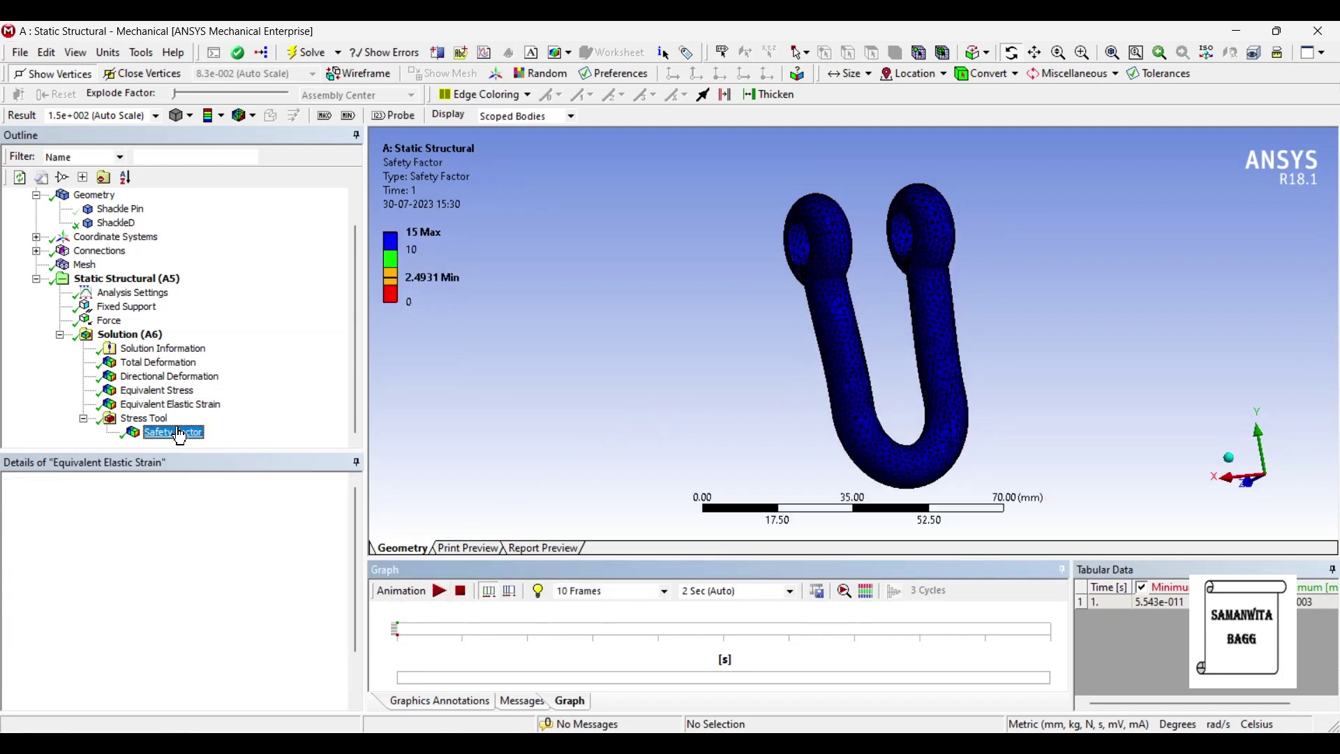
pyautogui.click(393, 277)
pyautogui.click(375, 270)
pyautogui.click(375, 270)
pyautogui.doubleClick(375, 270)
pyautogui.doubleClick(375, 270)
pyautogui.click(375, 270)
pyautogui.click(375, 270)
pyautogui.click(375, 270)
pyautogui.click(374, 270)
pyautogui.moveTo(938, 370); pyautogui.dragTo(878, 277, button='middle')
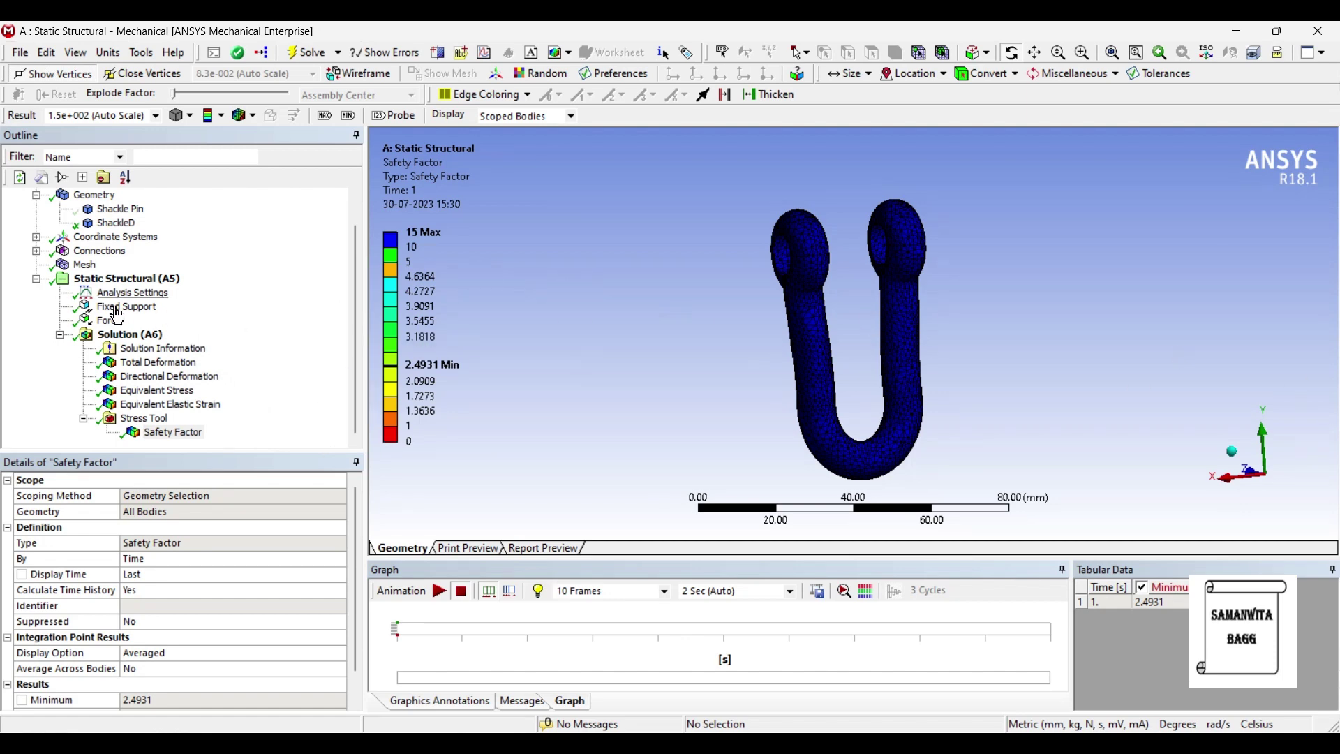
# Step: Review the Force load's components and the faces it acts on
pyautogui.scroll(1, 129, 326)
pyautogui.click(109, 362)
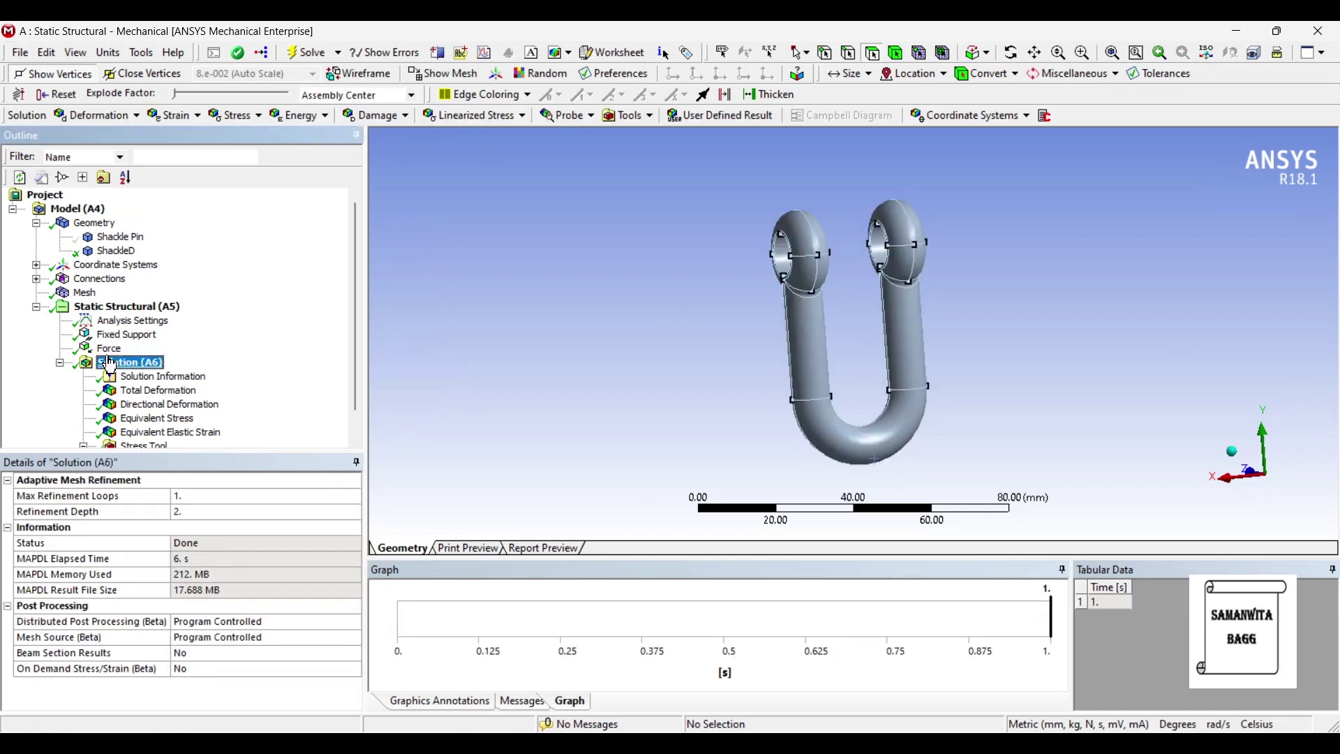
pyautogui.click(109, 348)
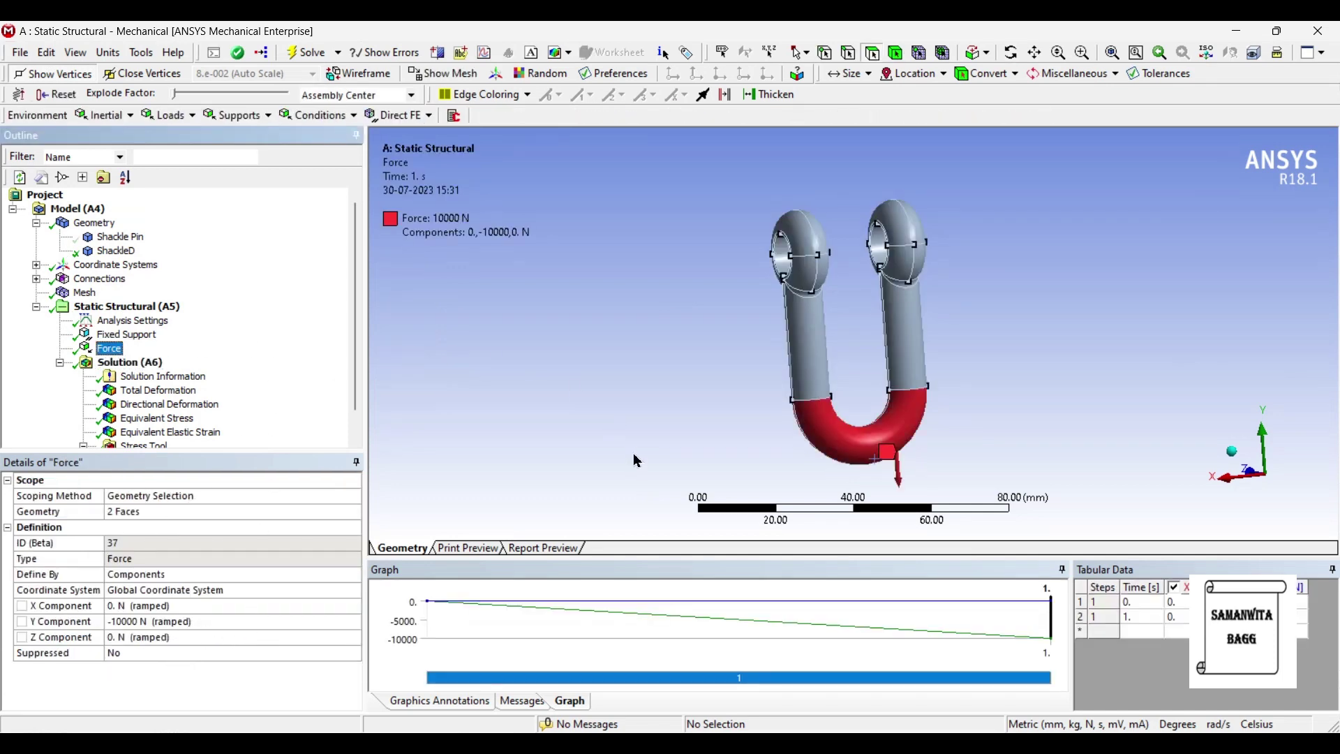
# Step: Assign Stainless Steel as the ShackleD body's material and solve the analysis again
pyautogui.click(115, 250)
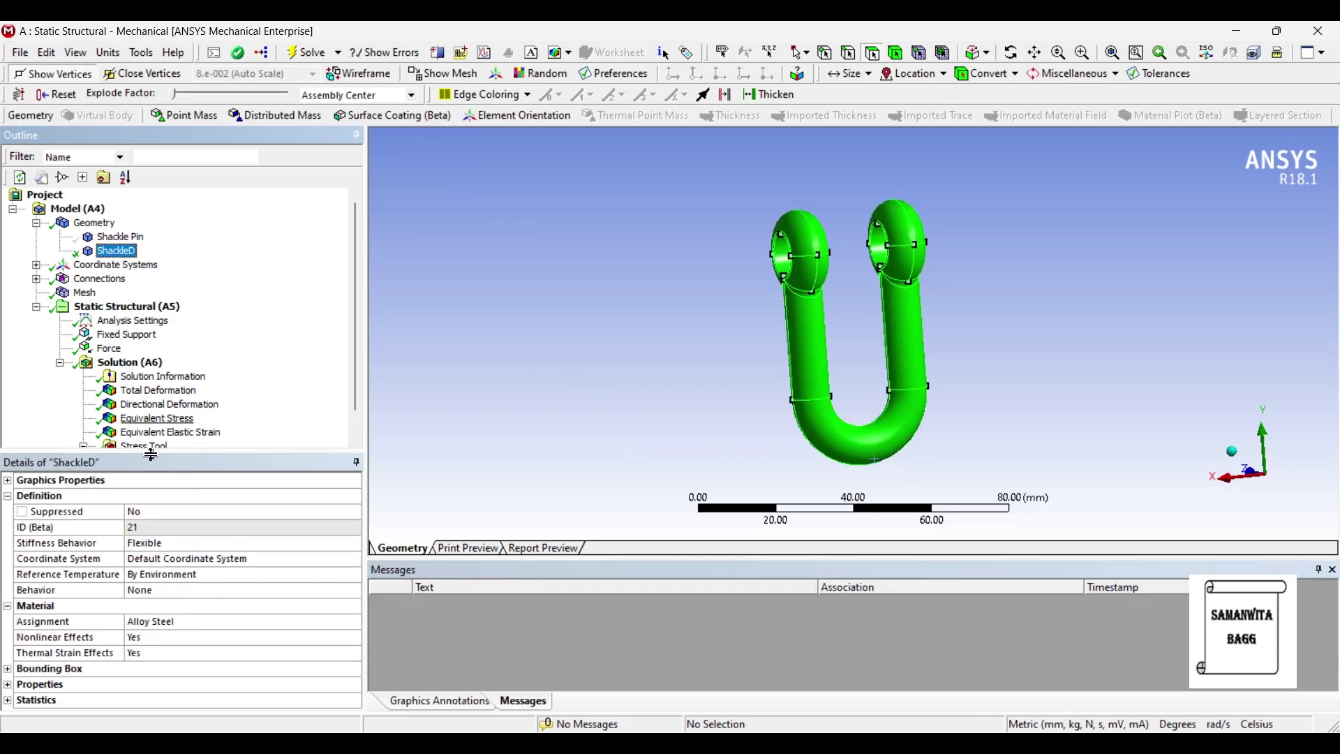
pyautogui.click(287, 622)
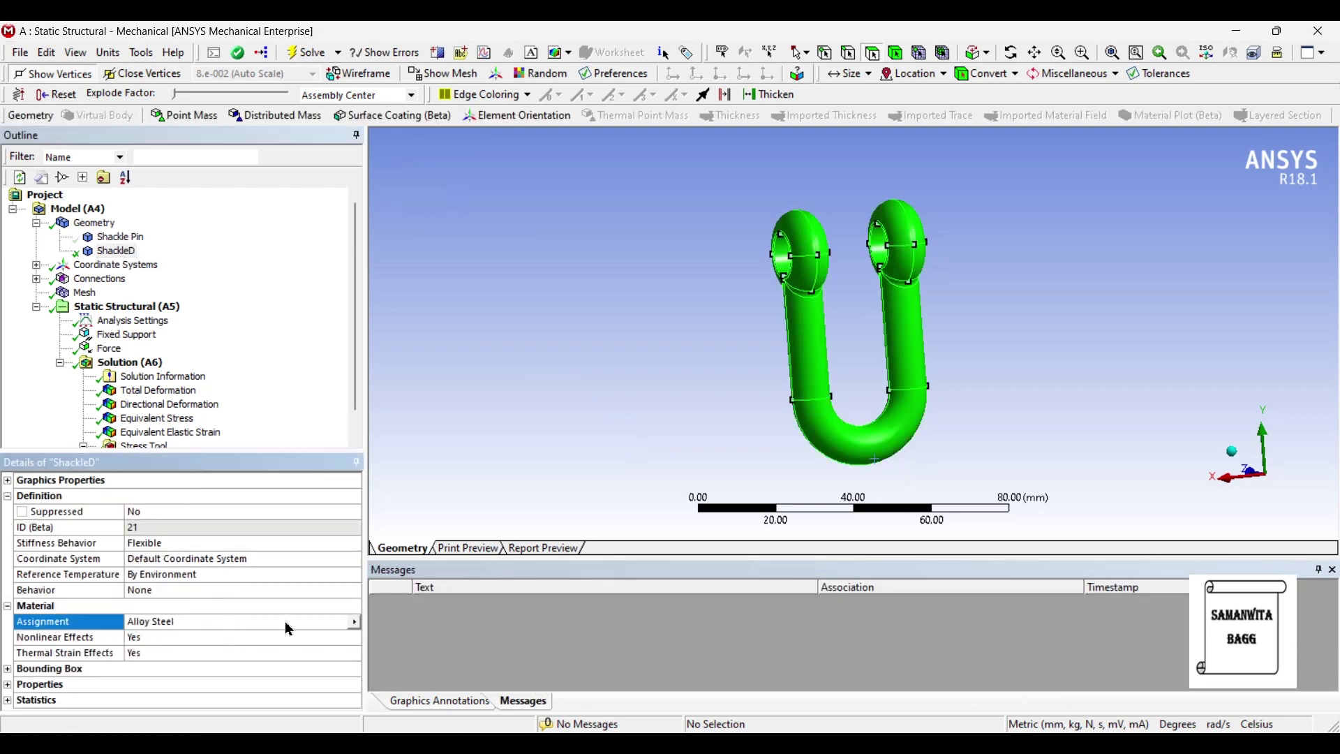
pyautogui.click(357, 623)
pyautogui.click(429, 711)
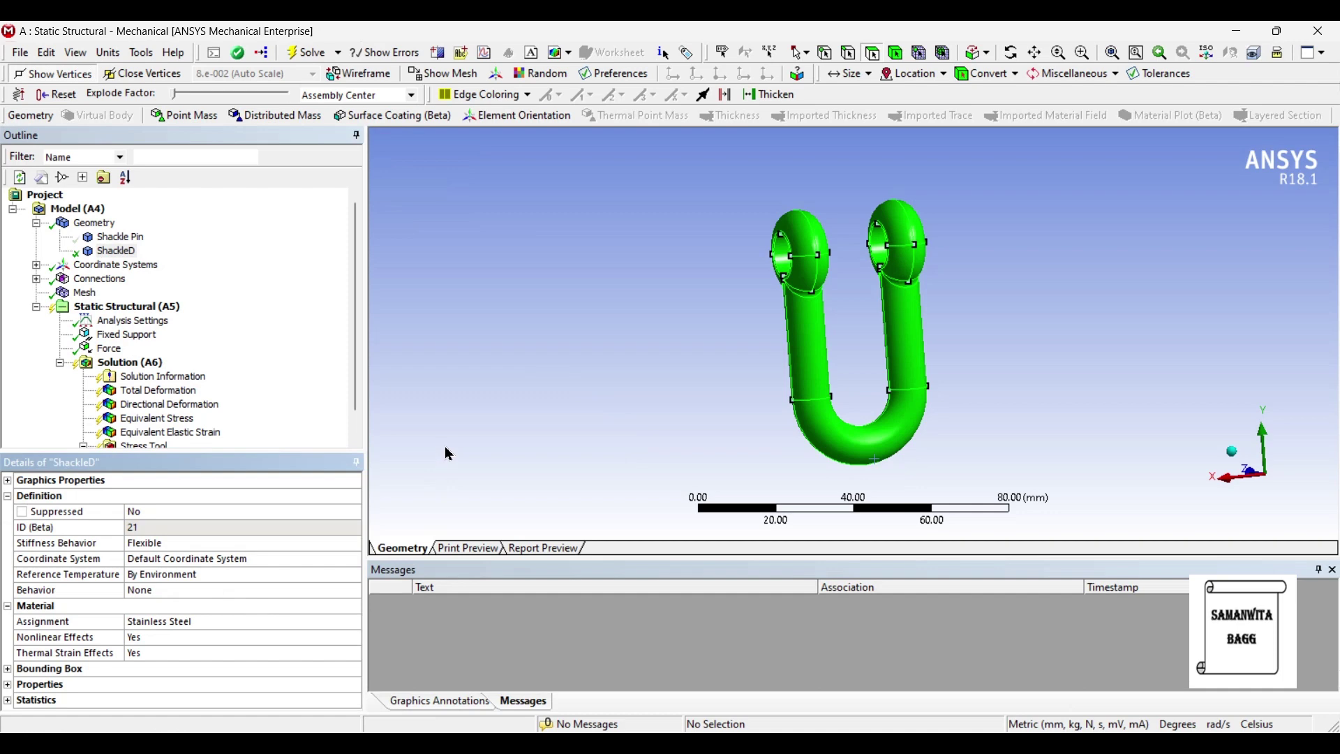
pyautogui.click(131, 362)
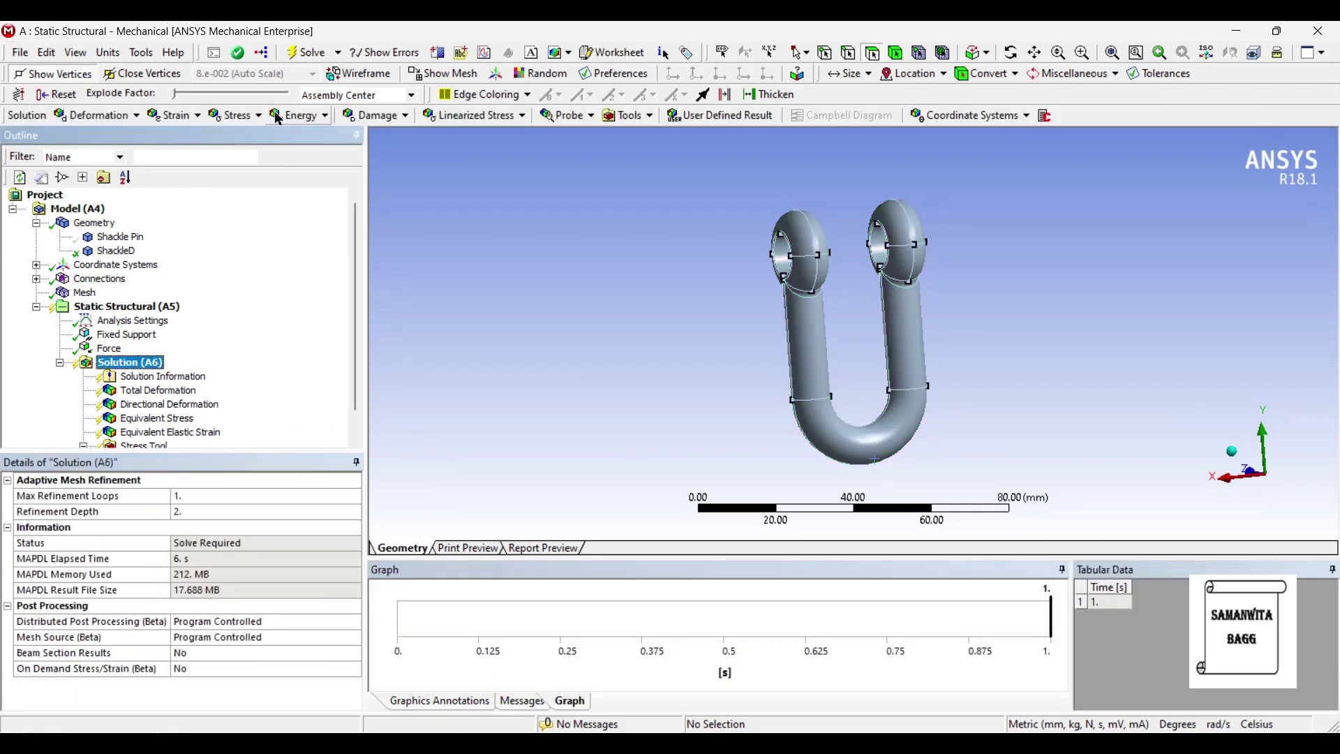
pyautogui.click(314, 54)
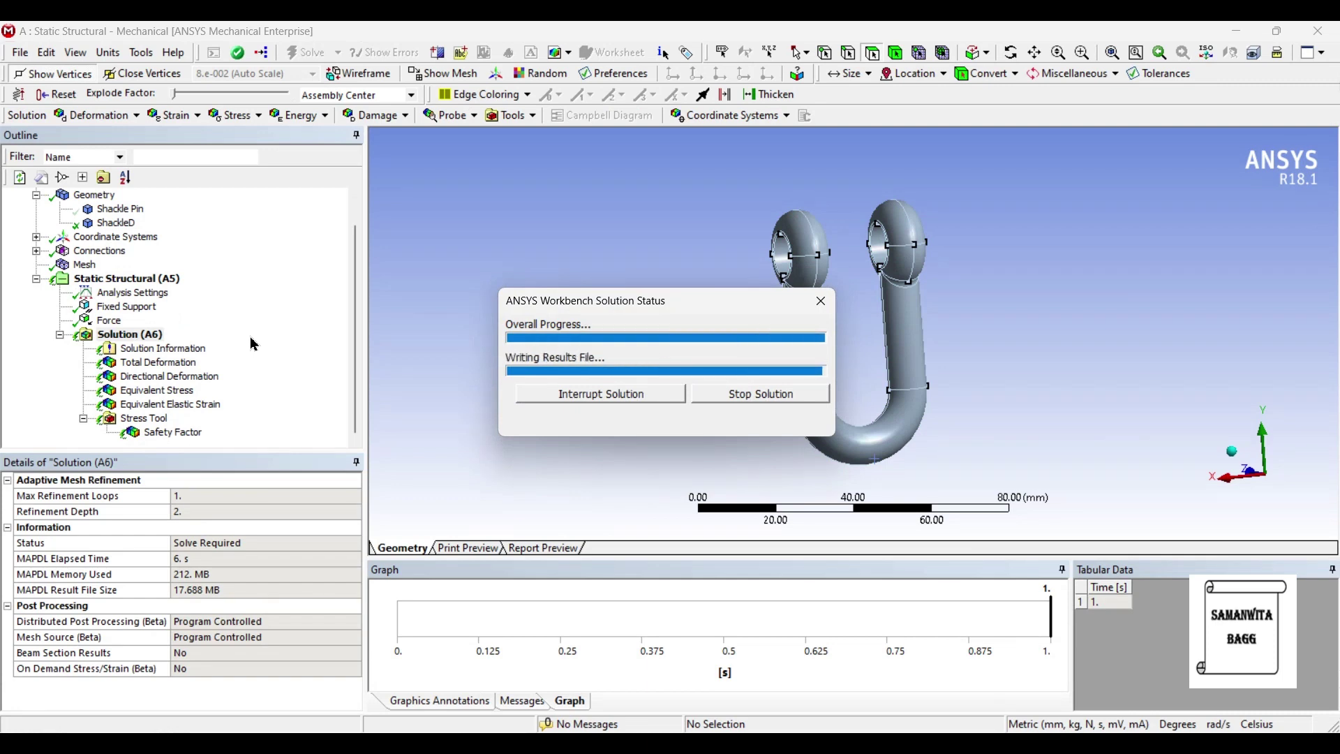
# Step: Display and animate the Total Deformation result for the stainless steel shackle
pyautogui.click(158, 362)
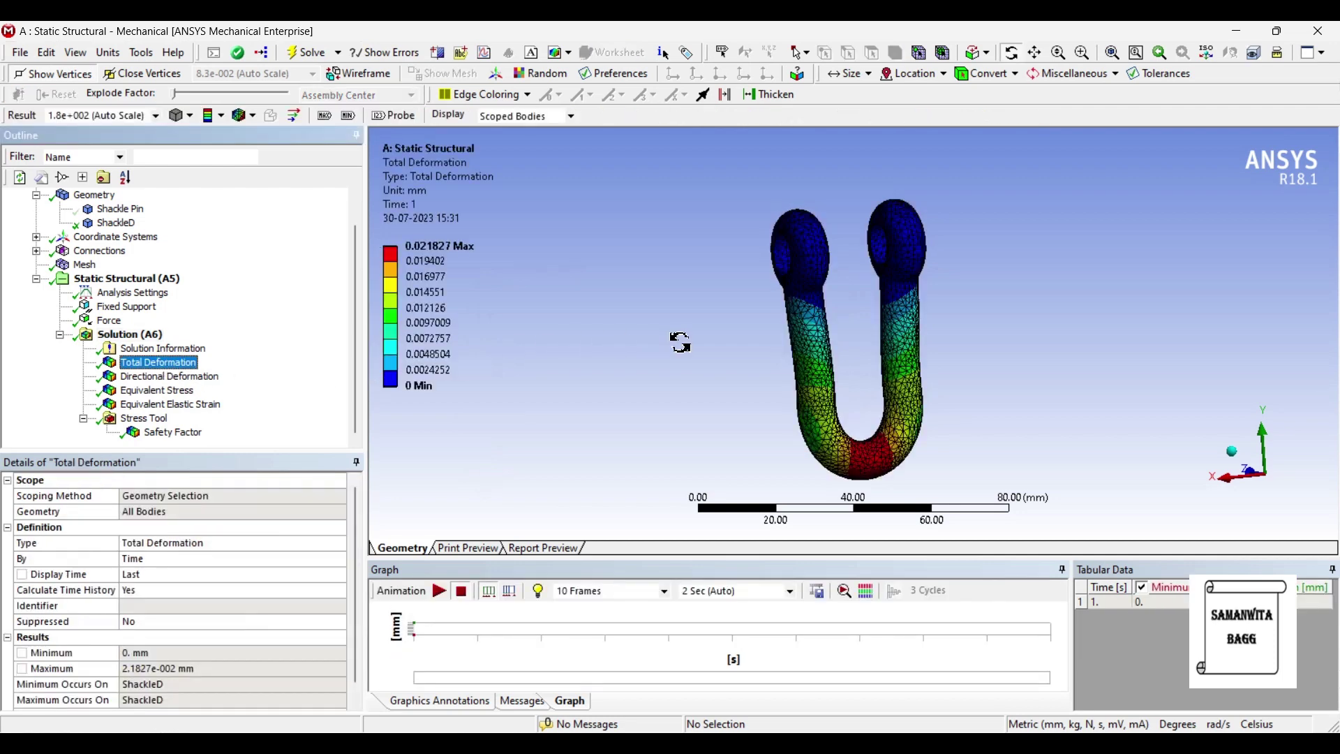
pyautogui.scroll(-1, 678, 353)
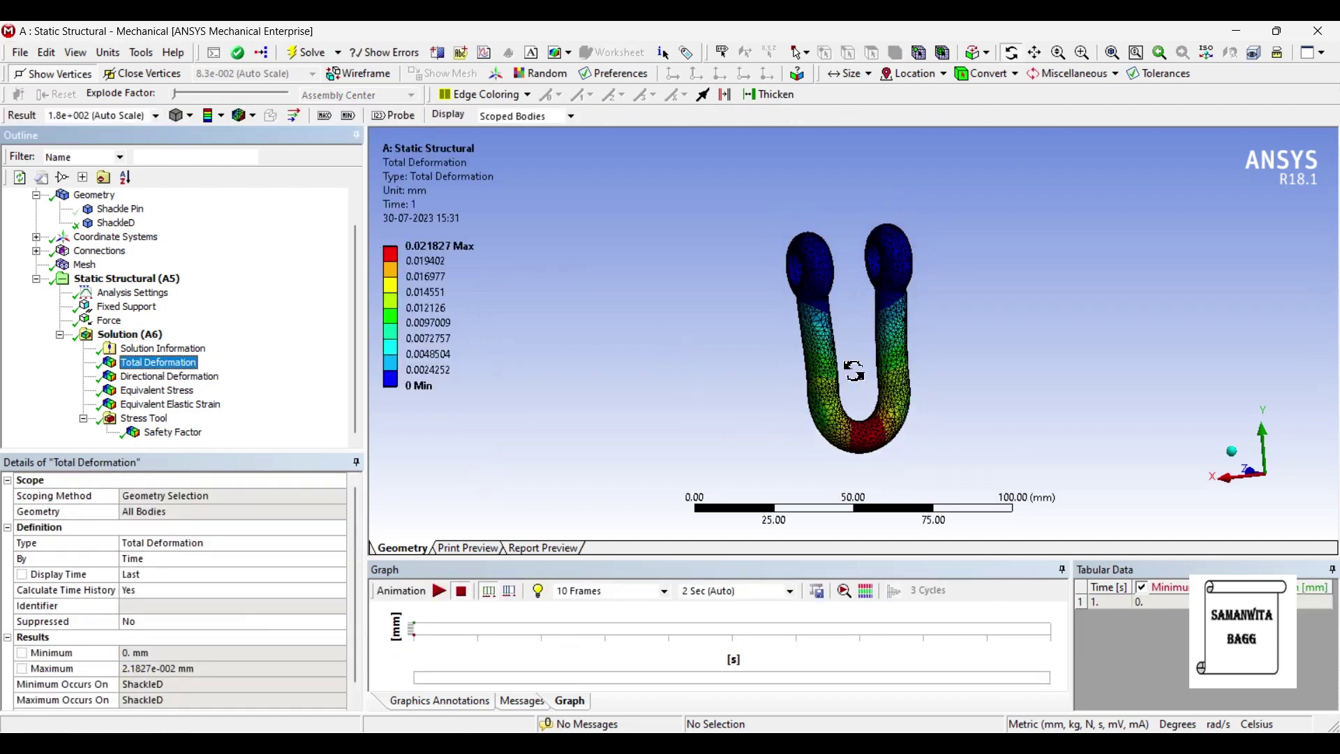
pyautogui.keyDown('ctrl'); pyautogui.moveTo(854, 371); pyautogui.dragTo(852, 344, button='middle'); pyautogui.keyUp('ctrl')
pyautogui.click(438, 591)
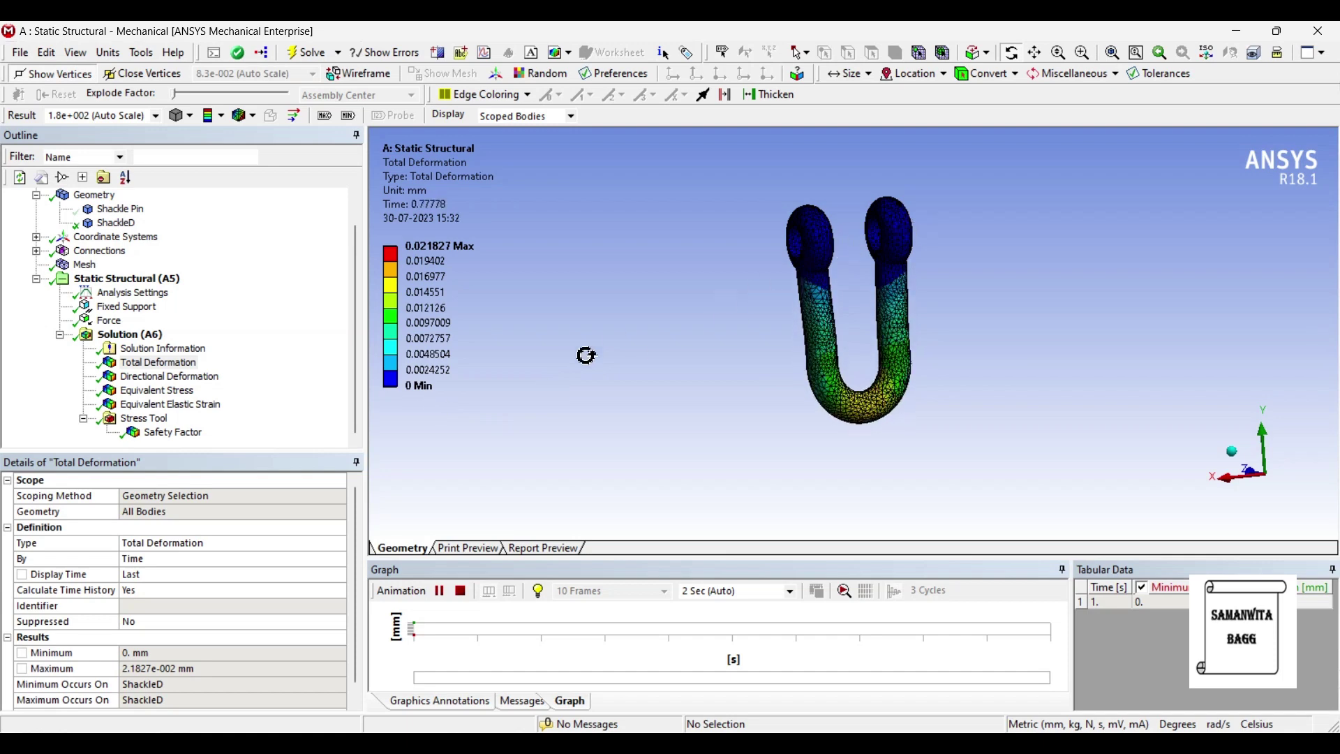
# Step: Display the Y-axis Directional Deformation result for the stainless steel shackle and play its animation, pausing it after viewing
pyautogui.click(174, 379)
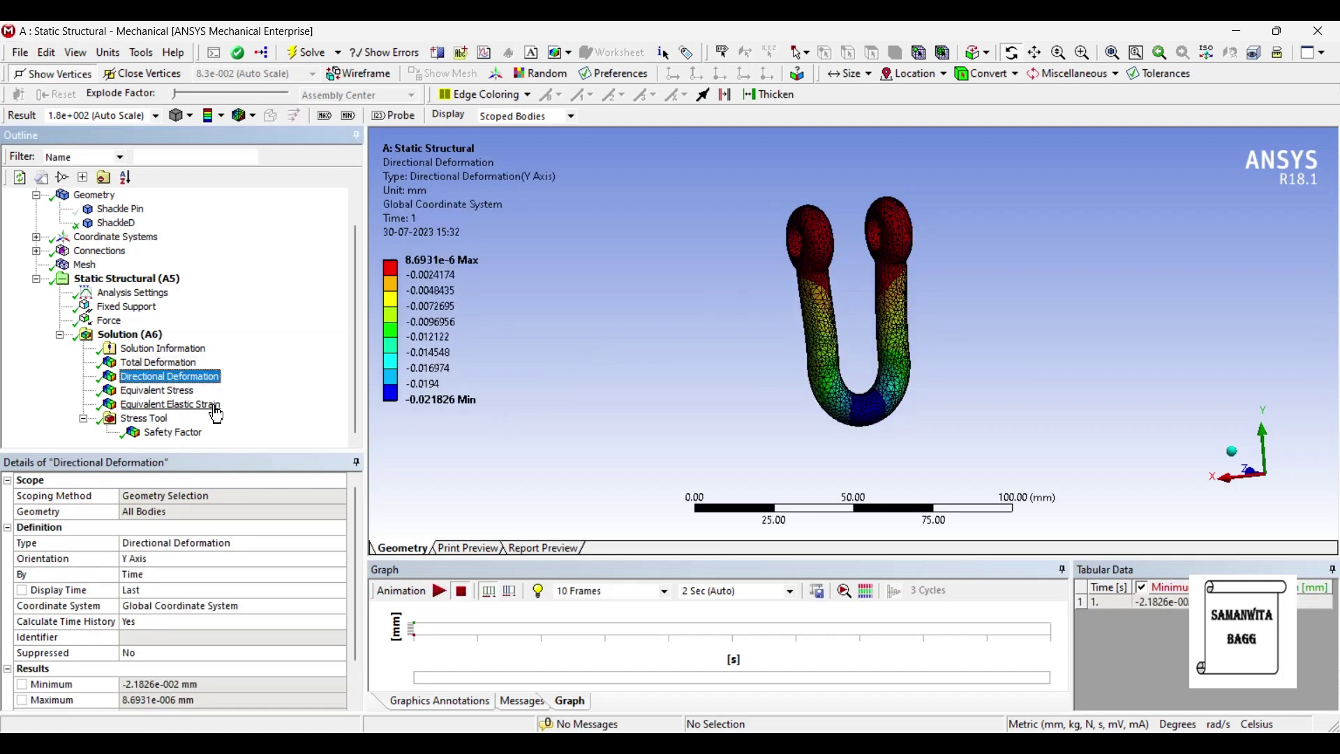
pyautogui.click(439, 592)
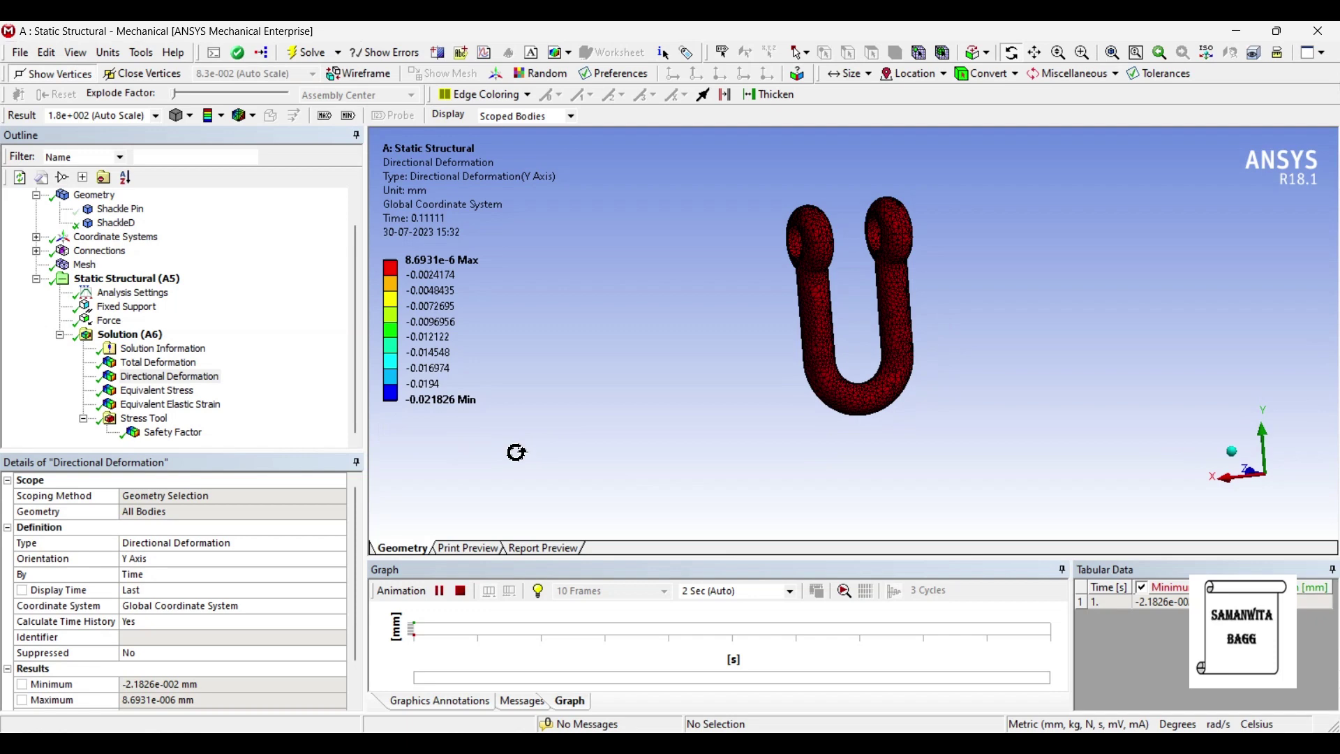
pyautogui.click(439, 590)
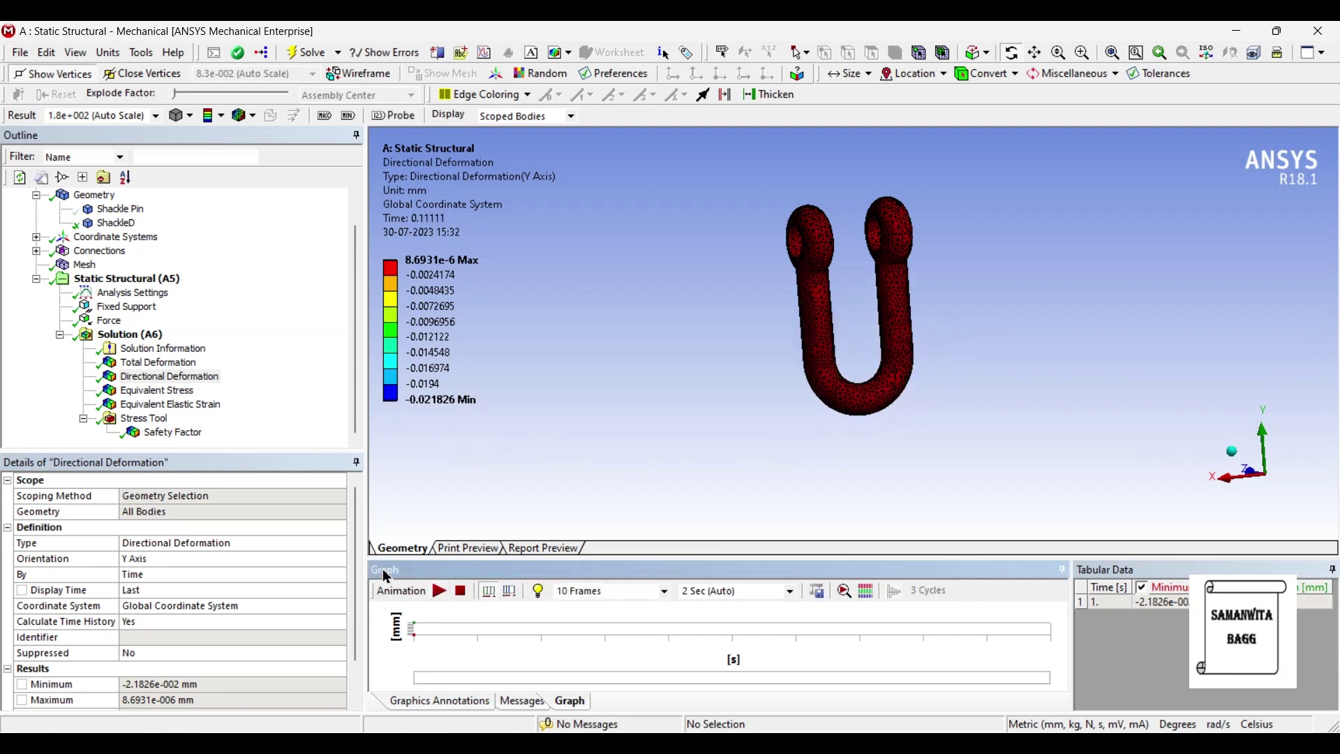
# Step: Display the Equivalent (von-Mises) Stress result and play its animation, pausing it after viewing
pyautogui.click(186, 392)
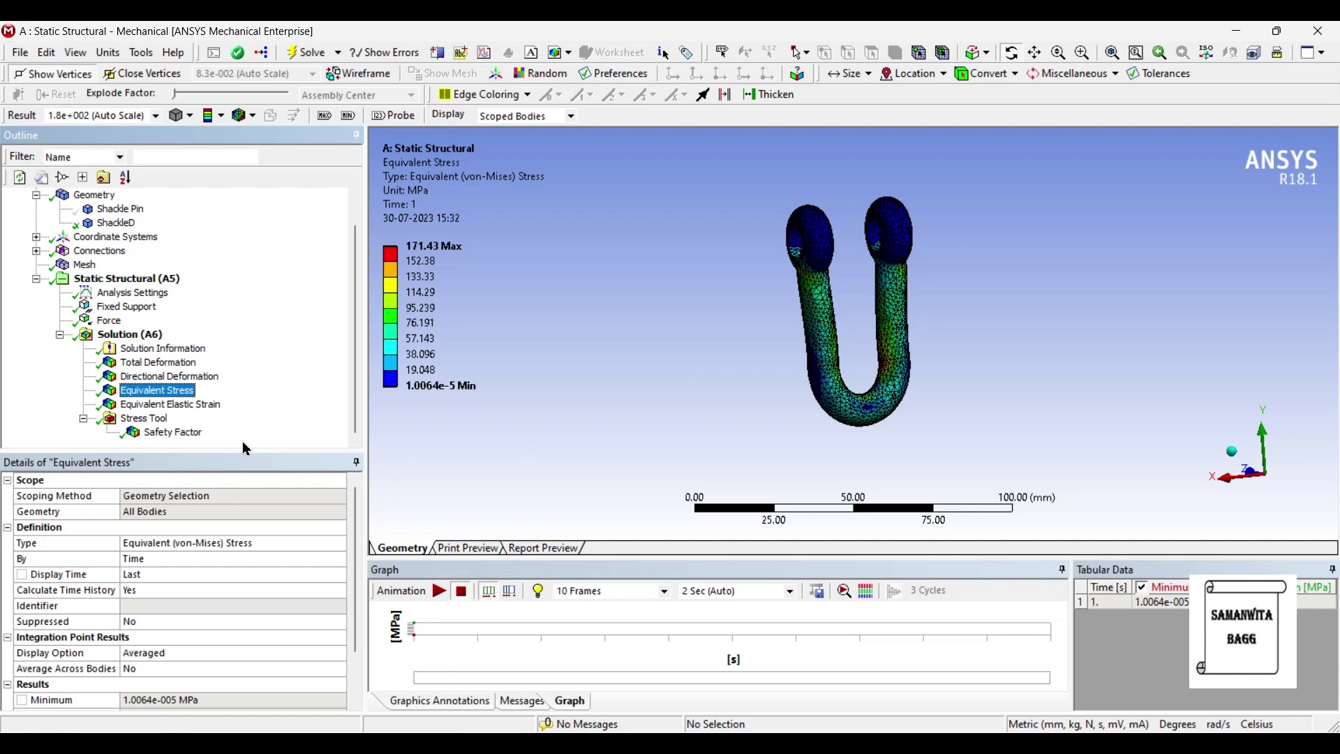
pyautogui.click(439, 591)
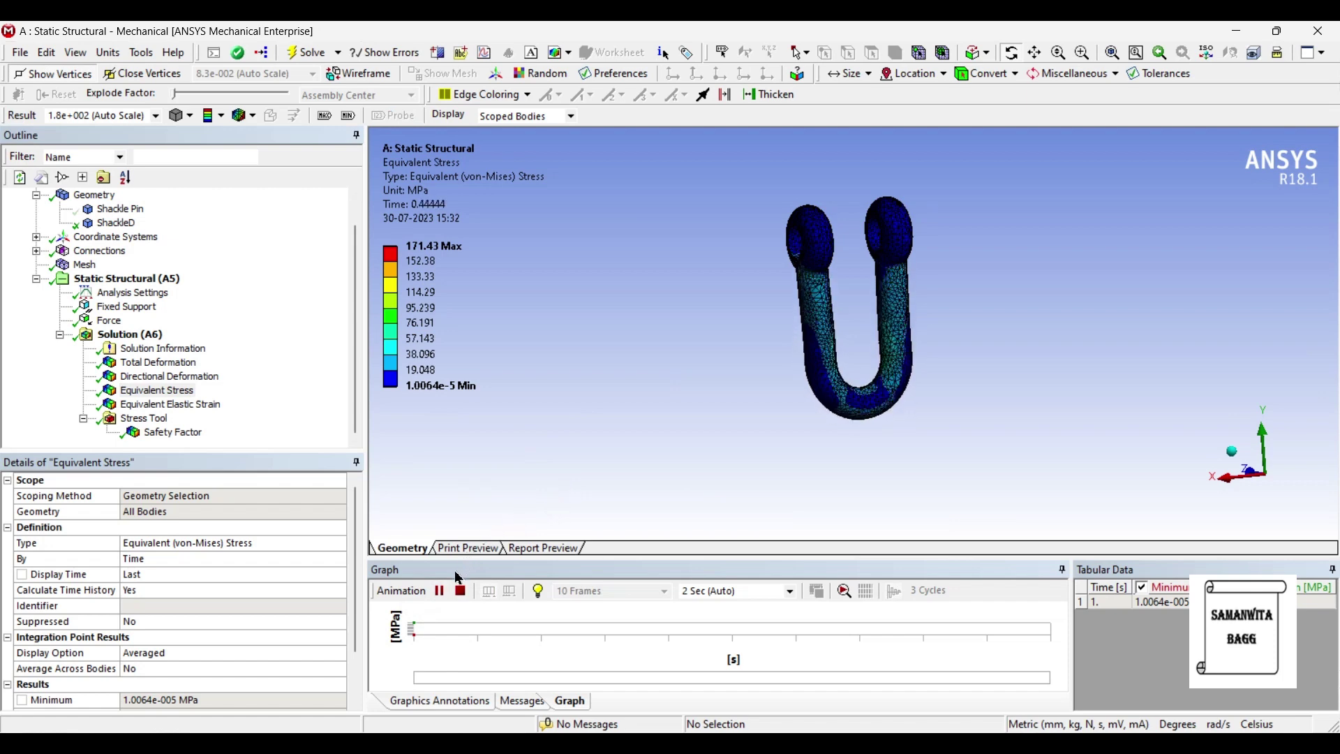
pyautogui.click(439, 591)
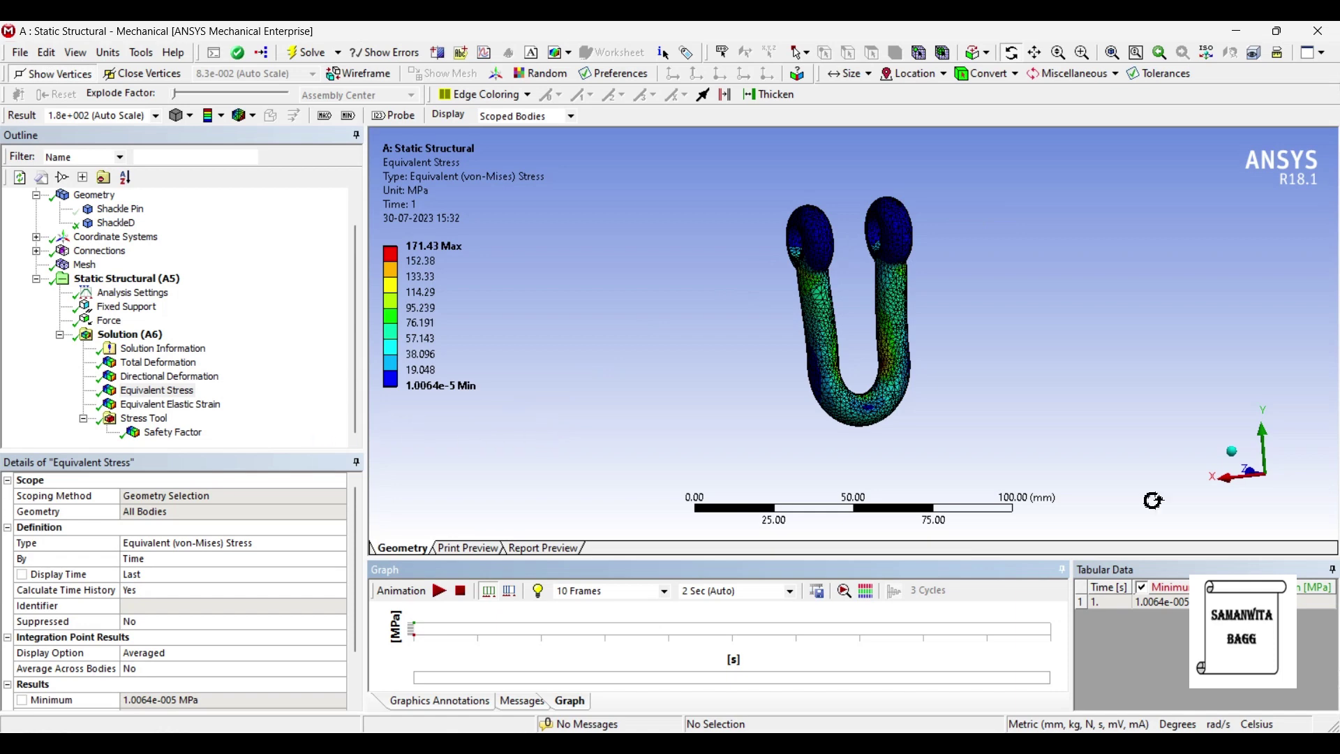
# Step: Display the Equivalent Elastic Strain result and examine the strain distribution around the shackle against its legend
pyautogui.click(148, 405)
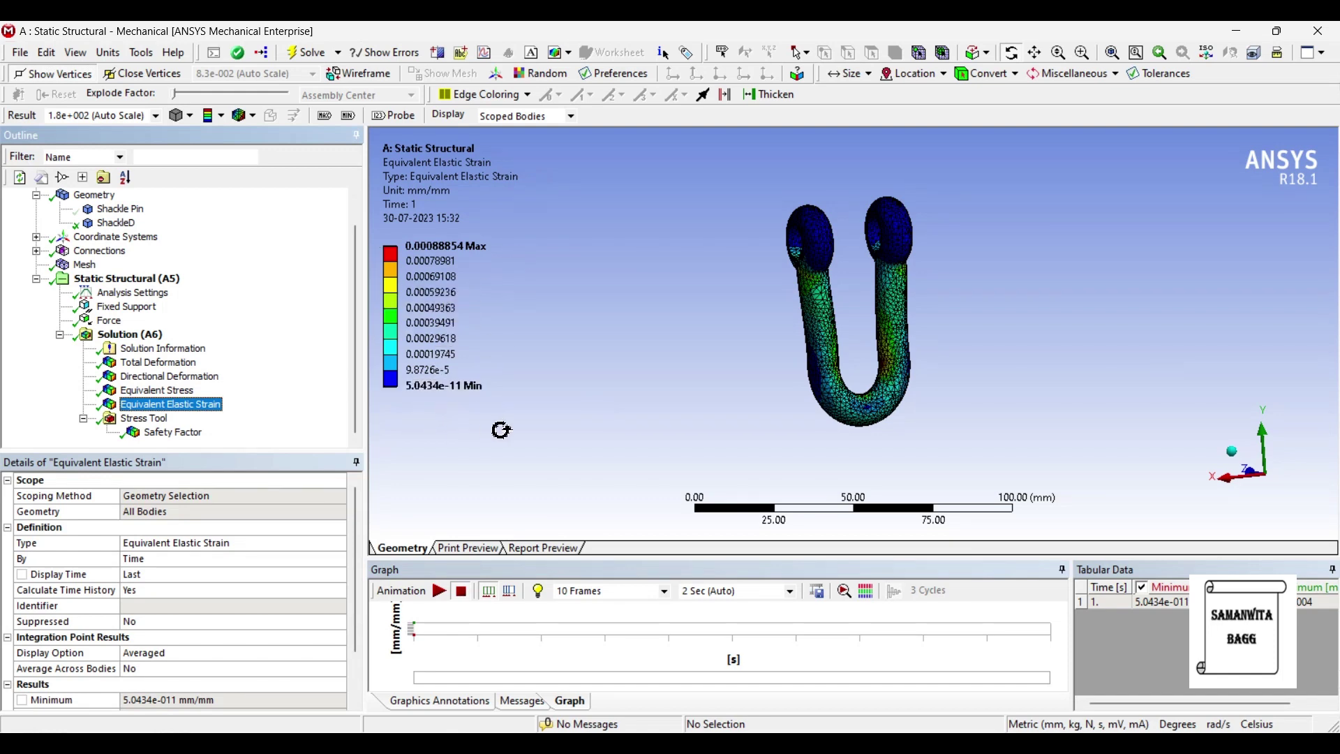
pyautogui.moveTo(860, 436)
pyautogui.mouseDown()
pyautogui.moveTo(876, 423)
pyautogui.moveTo(850, 426)
pyautogui.mouseUp()
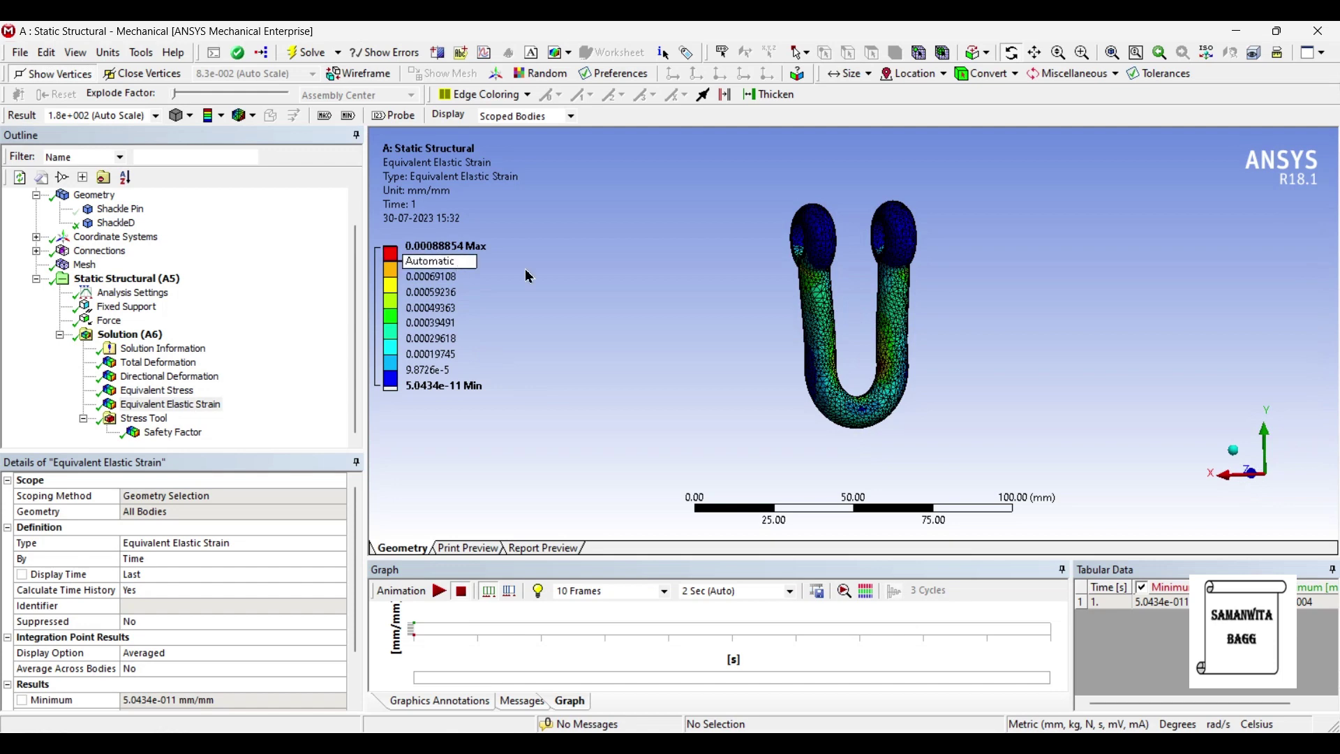
pyautogui.moveTo(858, 346); pyautogui.dragTo(763, 354)
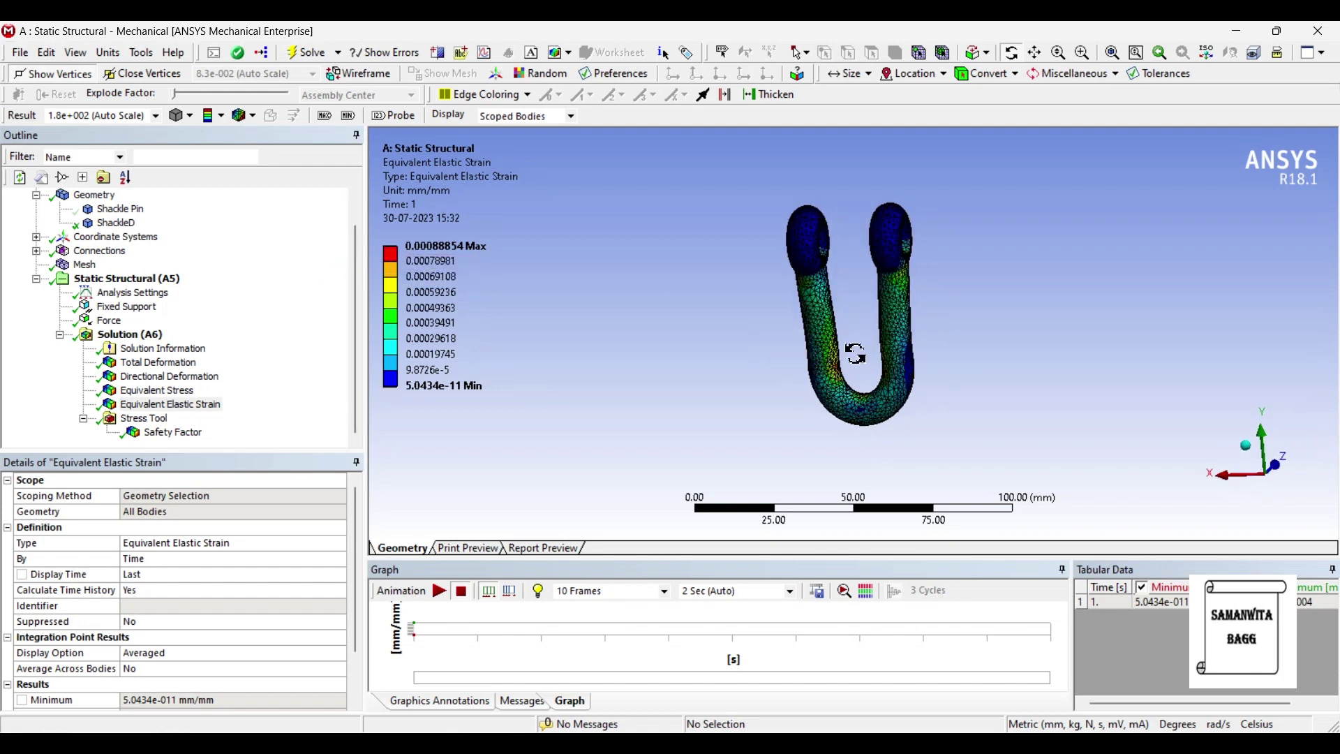
pyautogui.moveTo(791, 414); pyautogui.dragTo(996, 354)
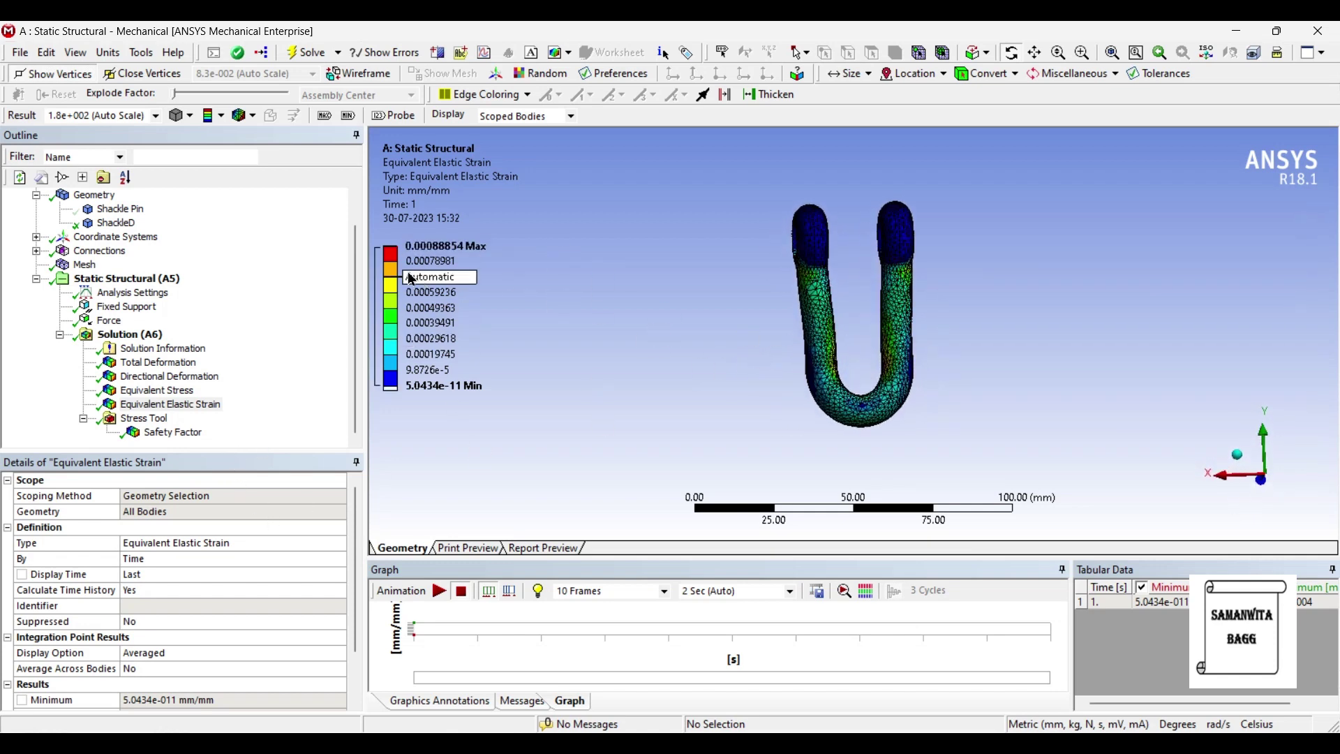
pyautogui.click(455, 252)
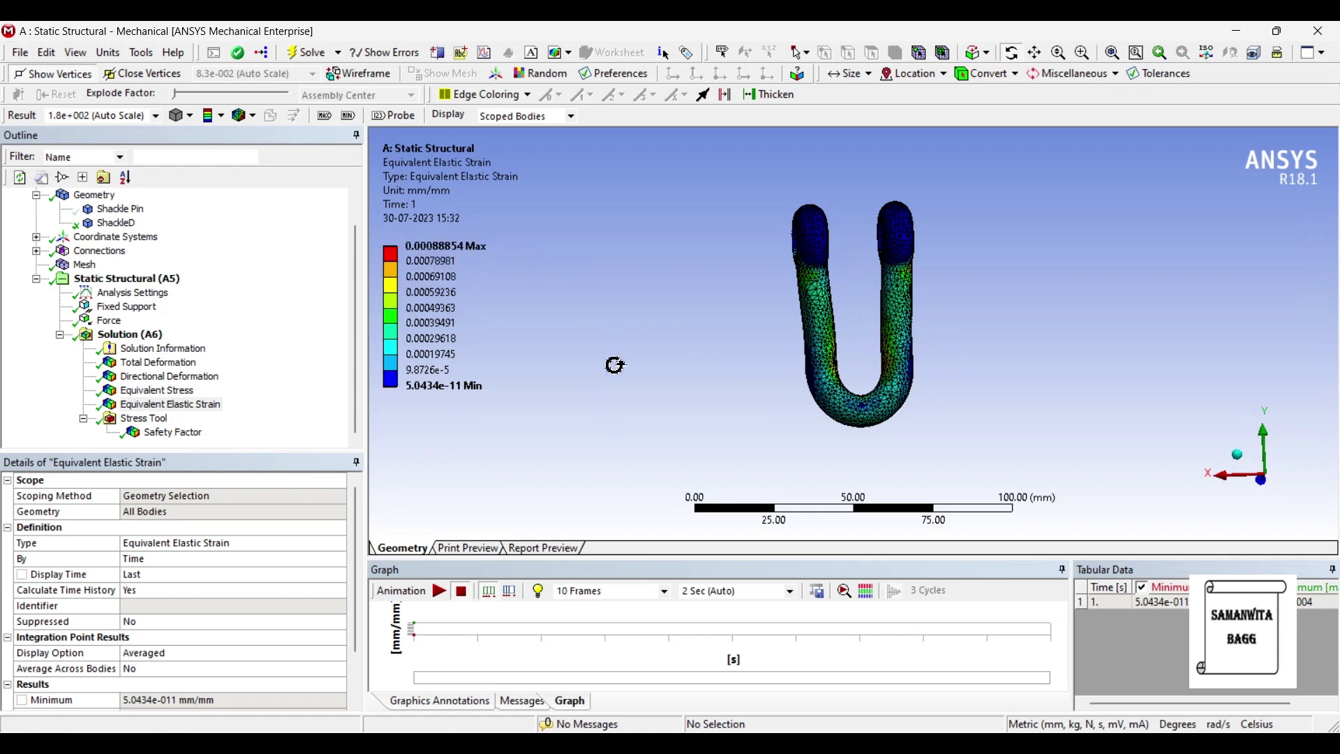
# Step: Show the maximum and minimum strain labels on the shackle to locate both extremes, and hide them again
pyautogui.click(324, 115)
pyautogui.click(347, 115)
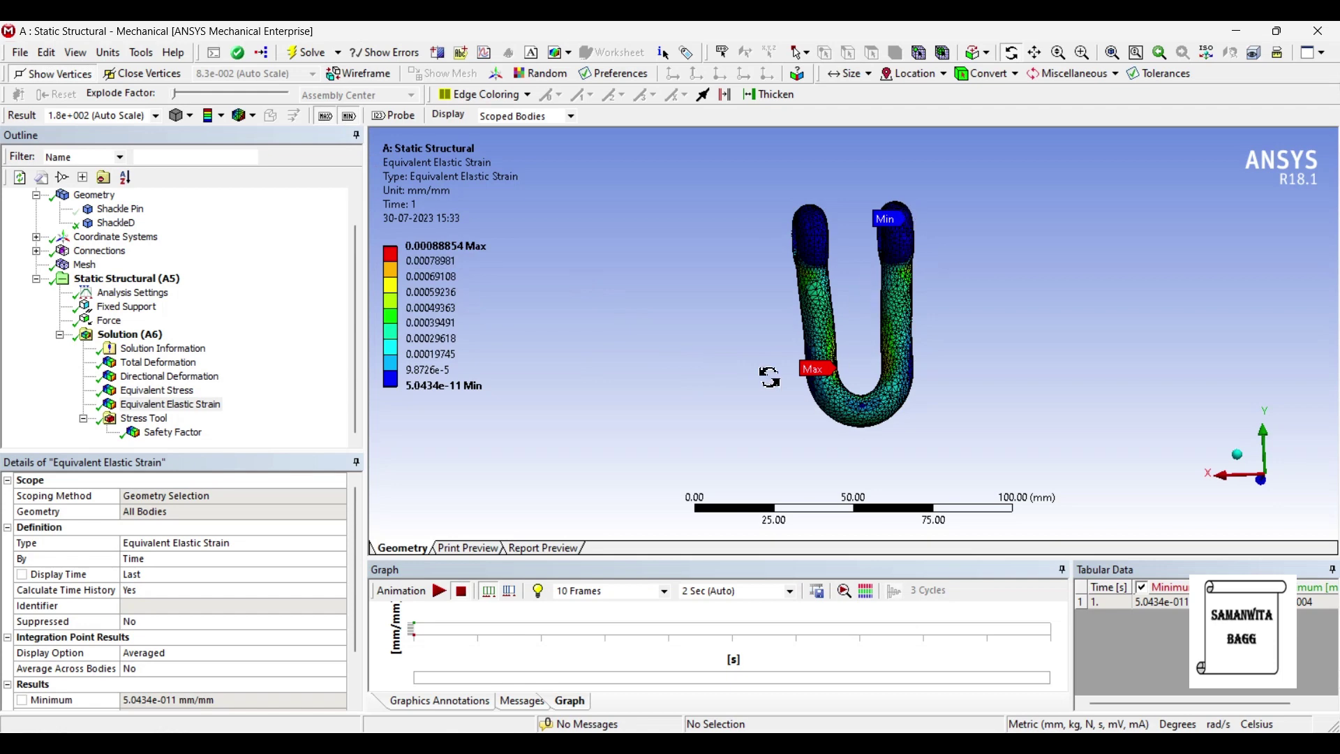
pyautogui.click(329, 116)
pyautogui.click(347, 116)
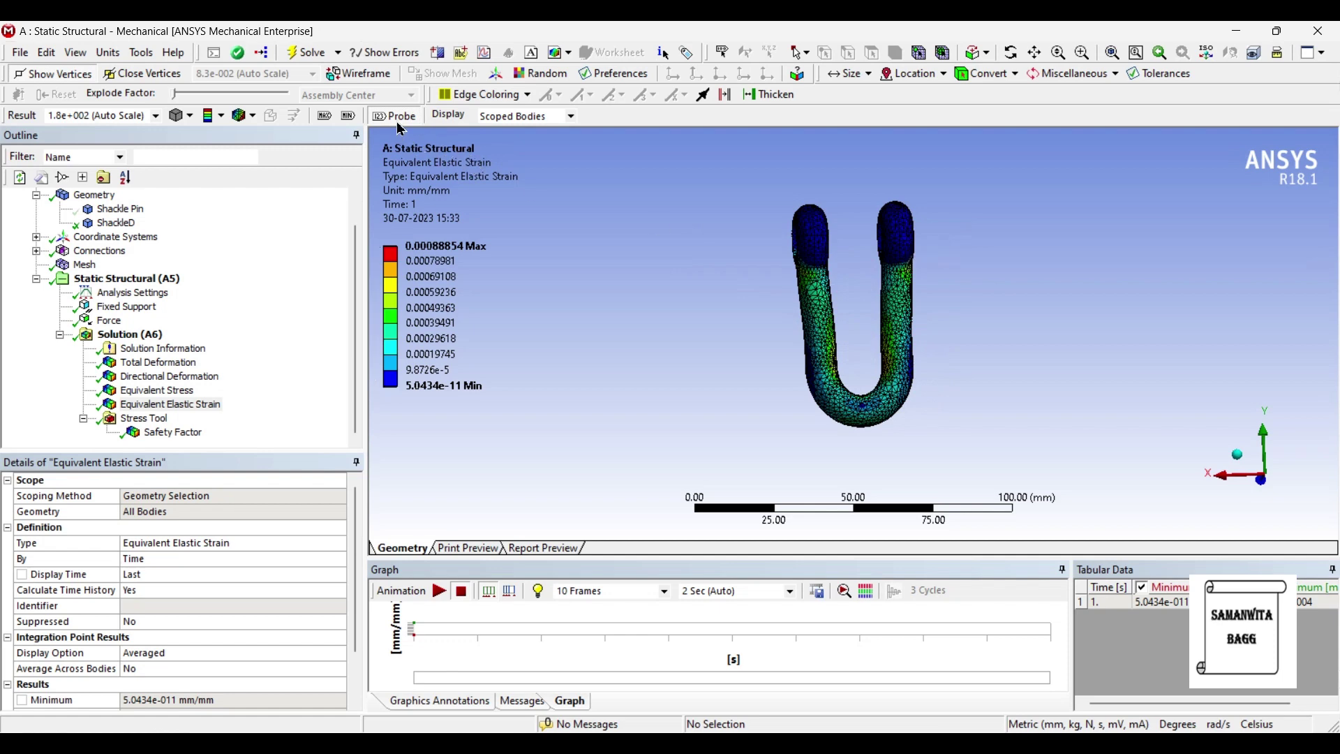
# Step: Display the Safety Factor result for the stainless steel shackle and examine its low-safety regions from several angles
pyautogui.click(173, 432)
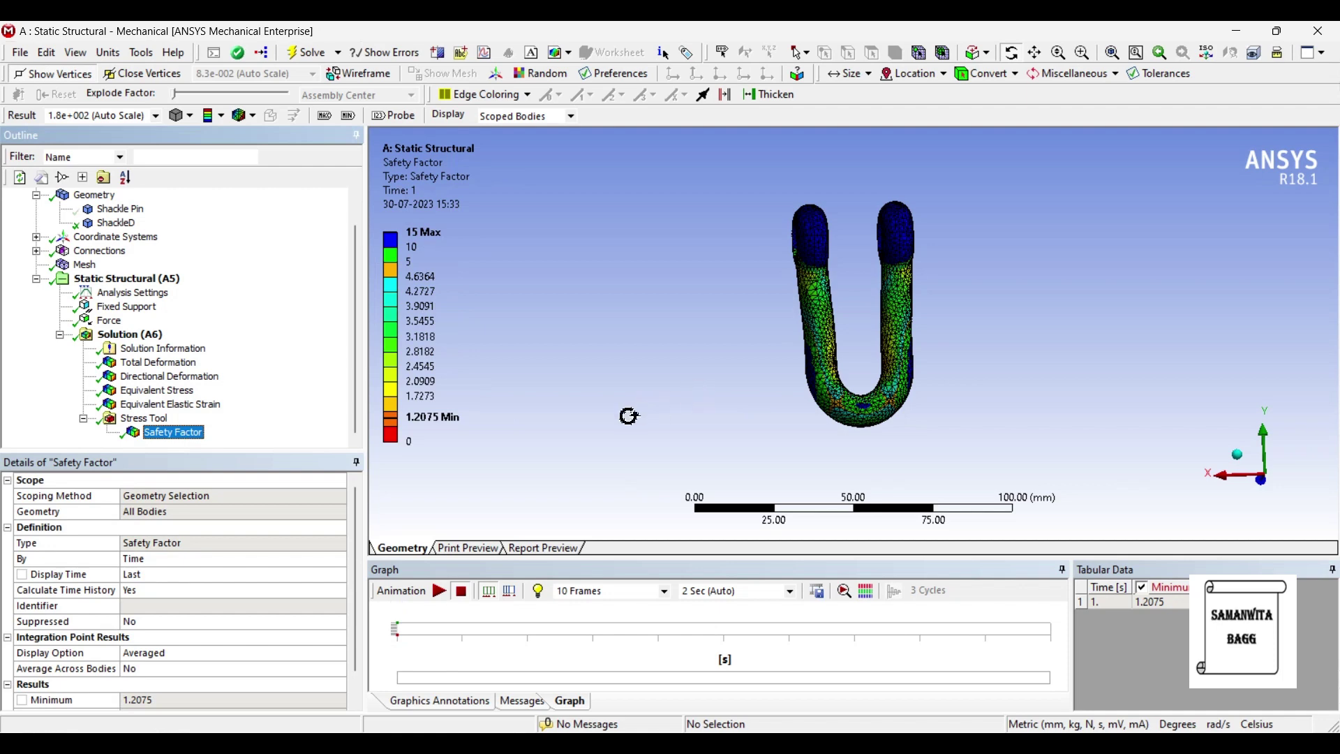
pyautogui.click(875, 394)
pyautogui.moveTo(876, 394)
pyautogui.mouseDown()
pyautogui.moveTo(918, 413)
pyautogui.moveTo(861, 376)
pyautogui.mouseUp()
pyautogui.moveTo(978, 282); pyautogui.dragTo(938, 288)
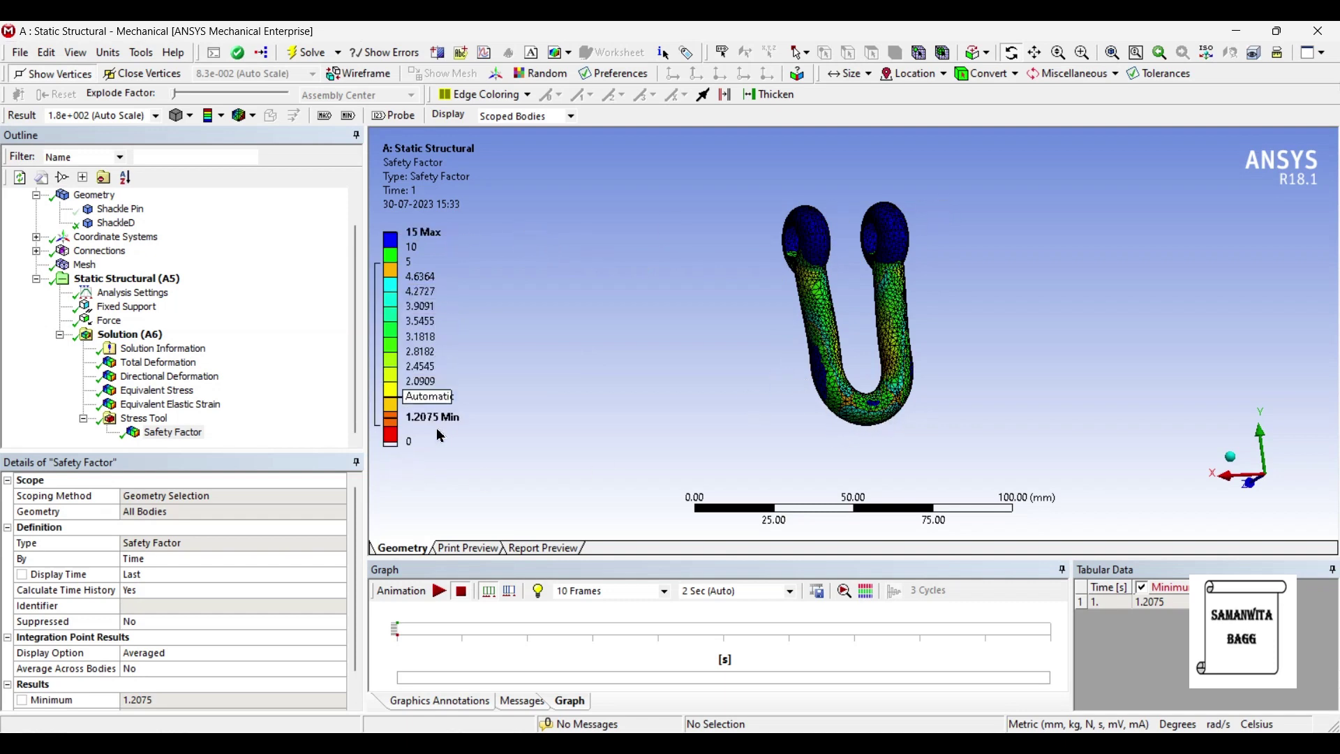
pyautogui.moveTo(823, 457); pyautogui.dragTo(773, 464)
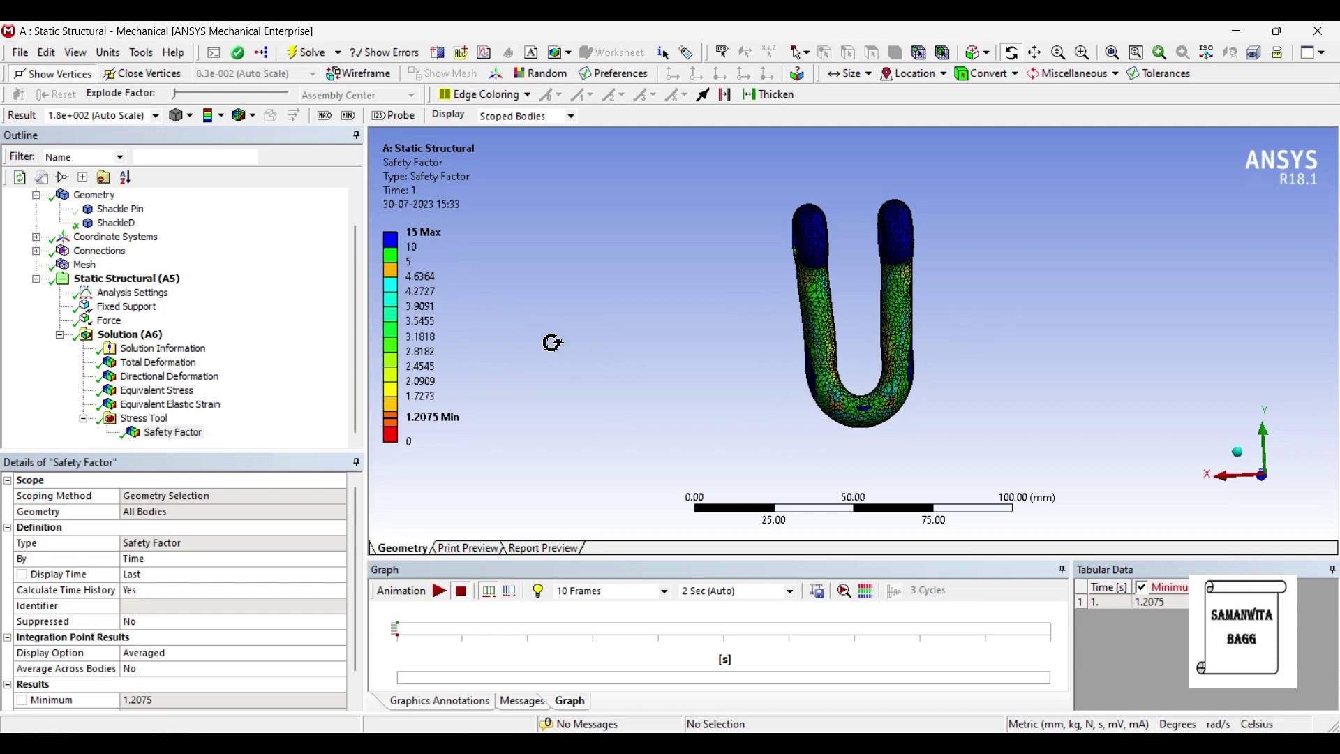
pyautogui.scroll(2, 556, 386)
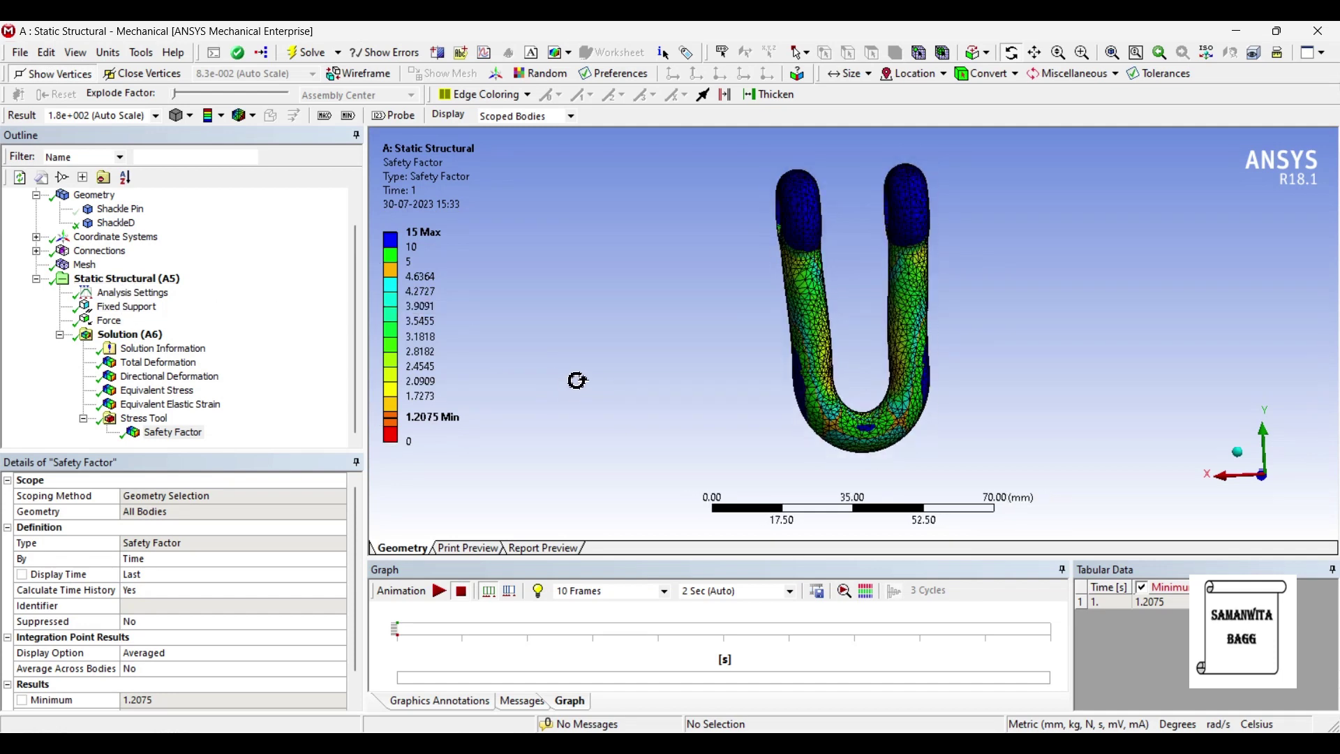